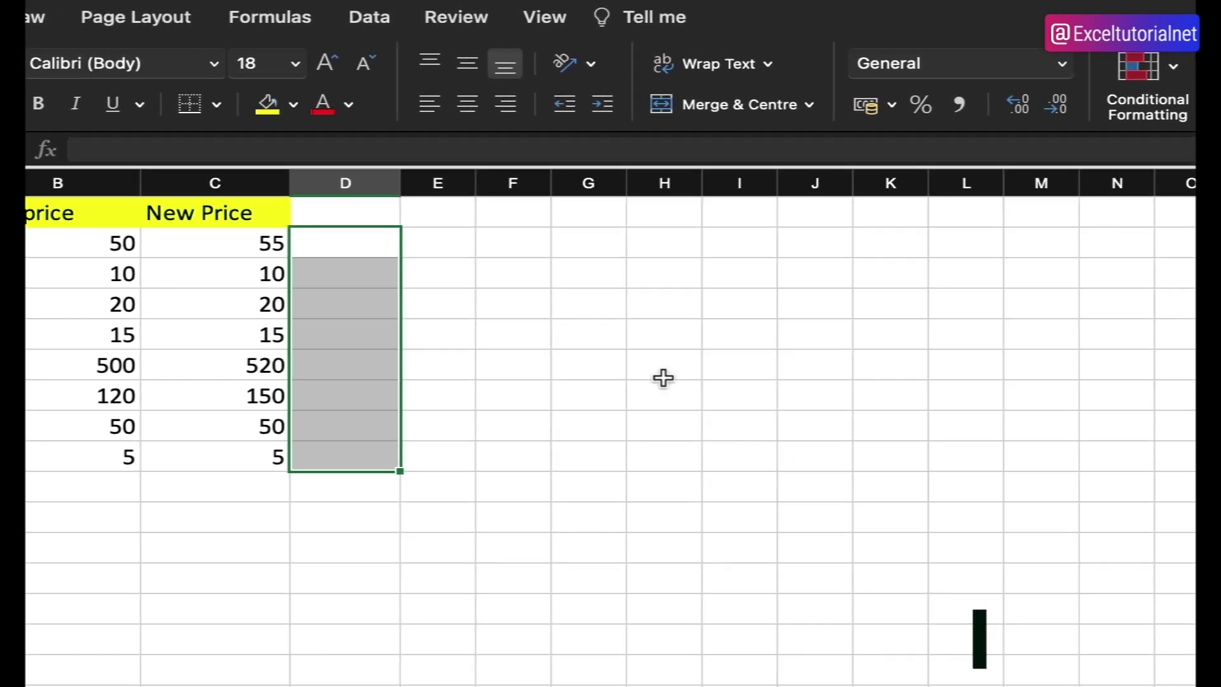
{"action": "left_click", "coordinate": [540, 327]}
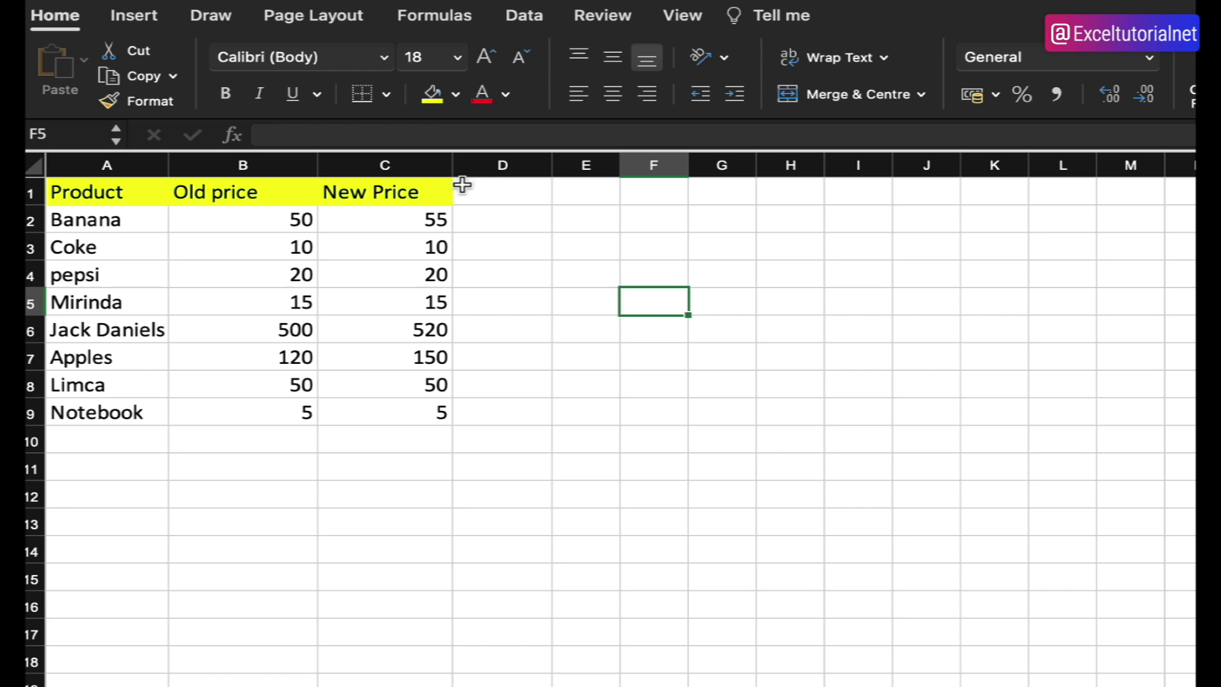
{"action": "left_click", "coordinate": [529, 215]}
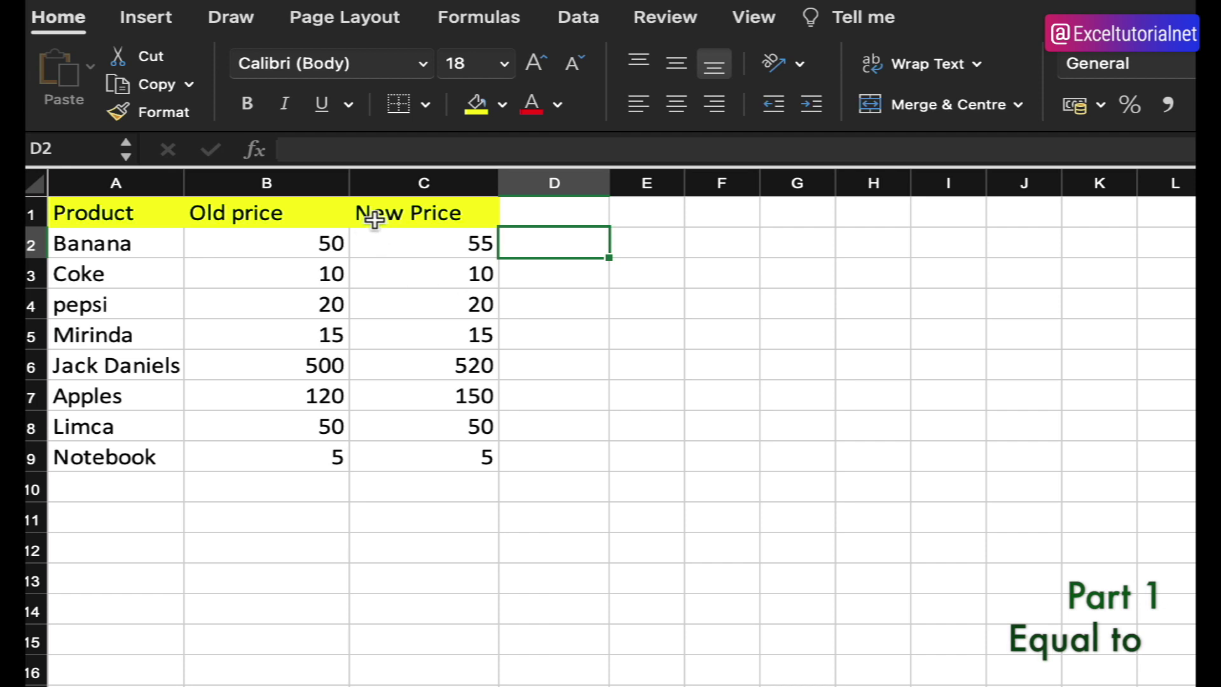
{"action": "left_click", "coordinate": [281, 207]}
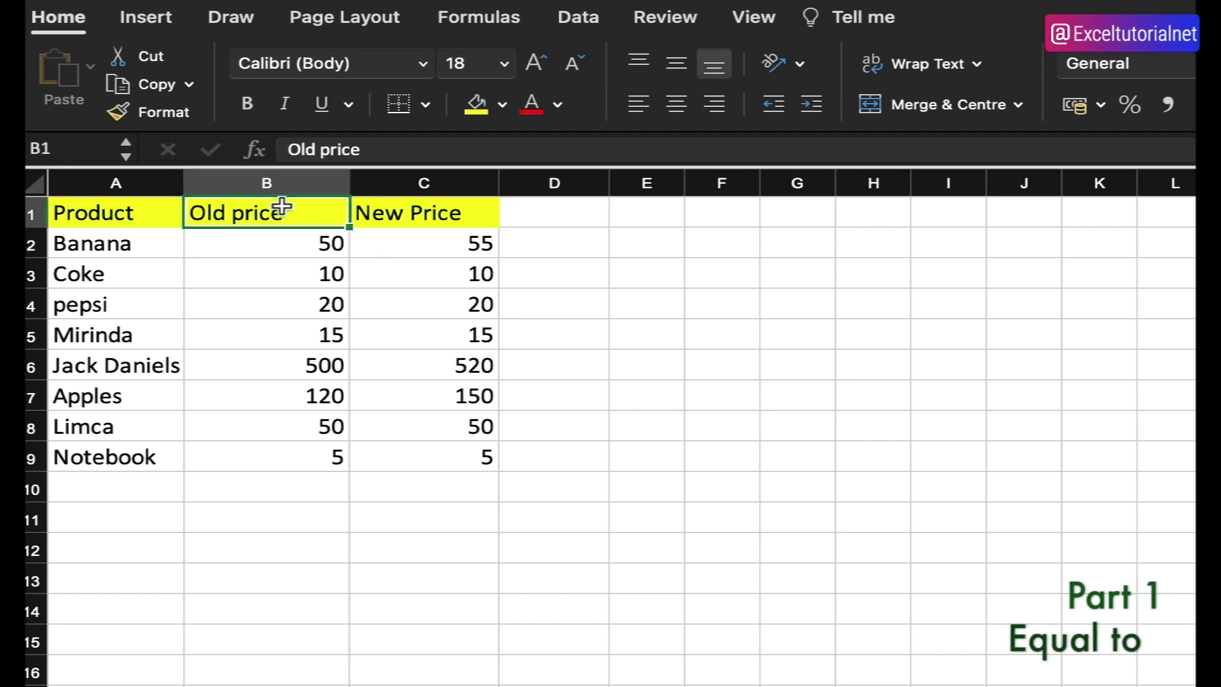
{"action": "left_click", "coordinate": [496, 219]}
Enter =B2=C2 in D2 to compare old and new price, and fill the formula down to D9
{"action": "left_click", "coordinate": [568, 239]}
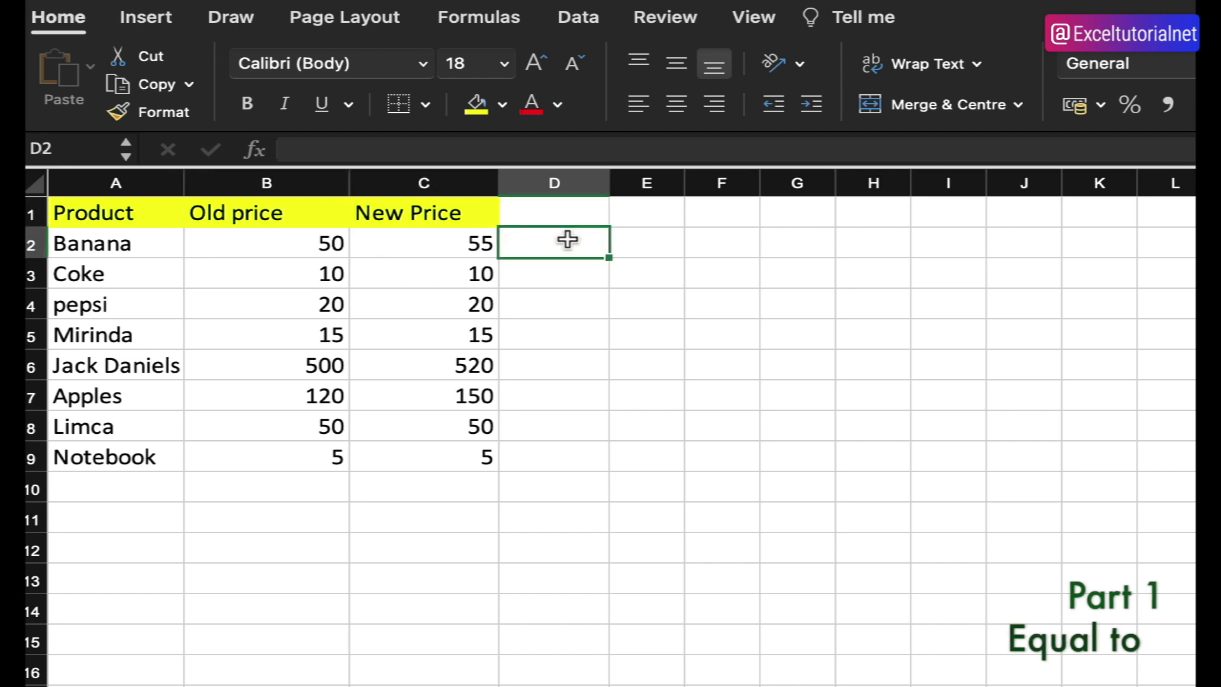
{"action": "type", "text": "="}
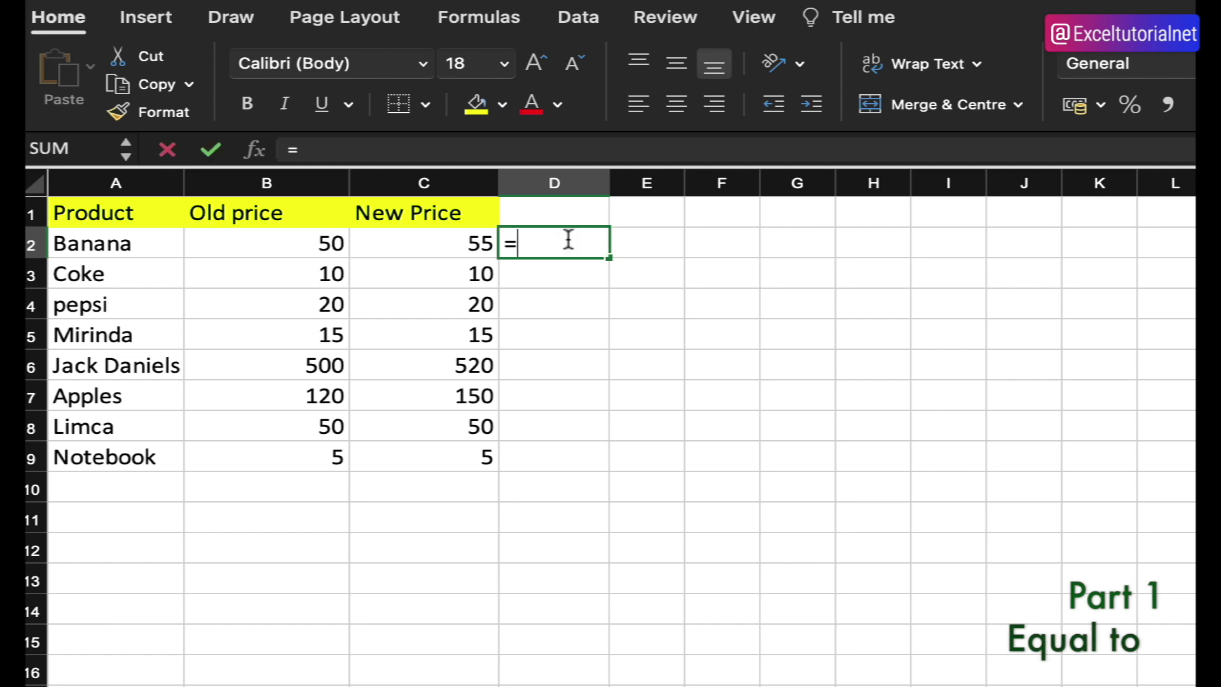
{"action": "left_click", "coordinate": [331, 243]}
{"action": "type", "text": "="}
{"action": "left_click", "coordinate": [459, 245]}
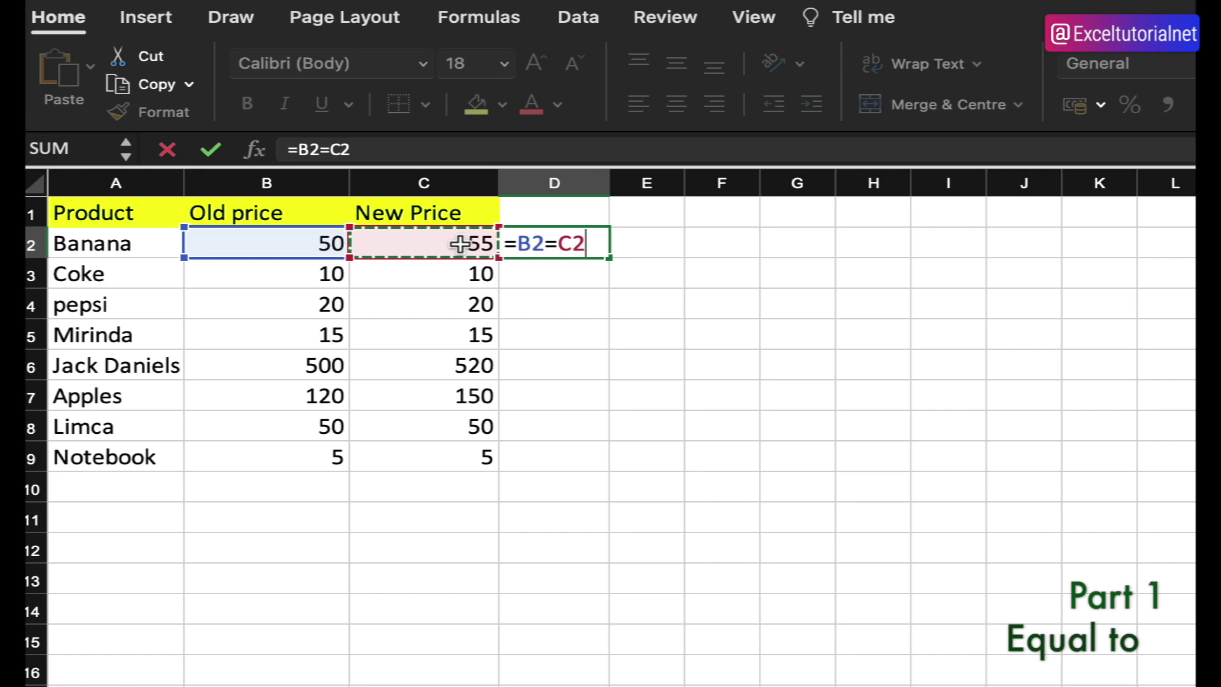
{"action": "key", "text": "Return"}
{"action": "scroll", "coordinate": [572, 248], "scroll_direction": "down", "scroll_amount": 10}
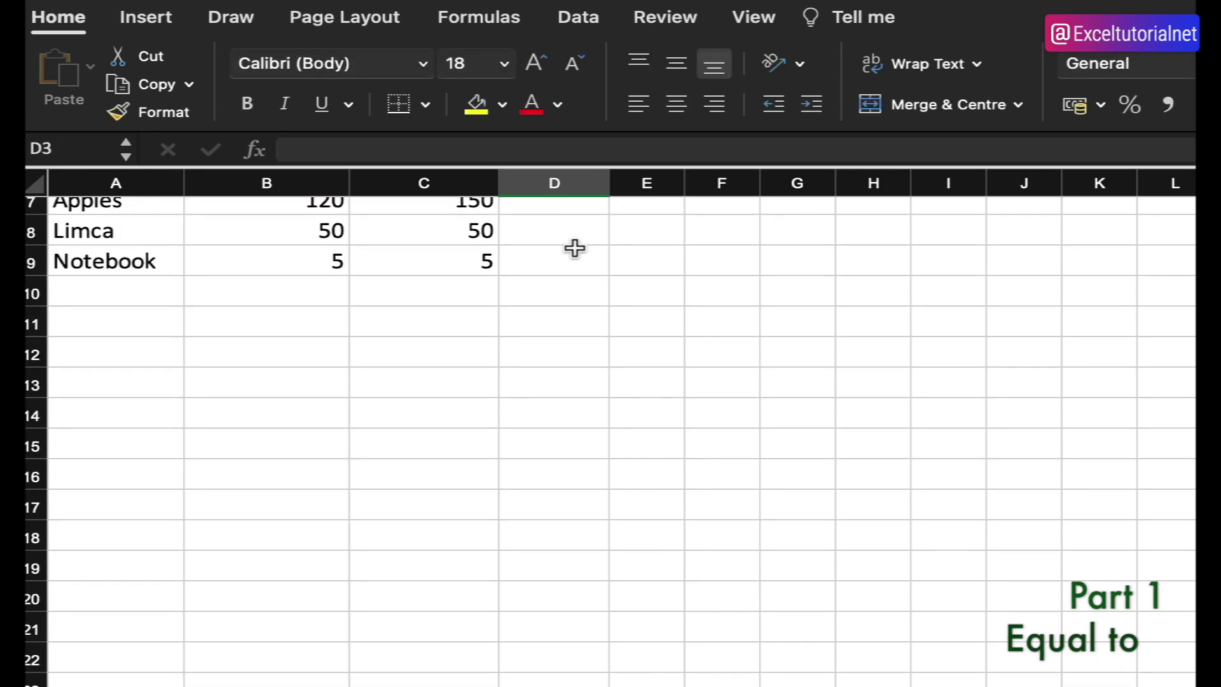
{"action": "scroll", "coordinate": [588, 388], "scroll_direction": "up", "scroll_amount": 10}
{"action": "left_click", "coordinate": [555, 242]}
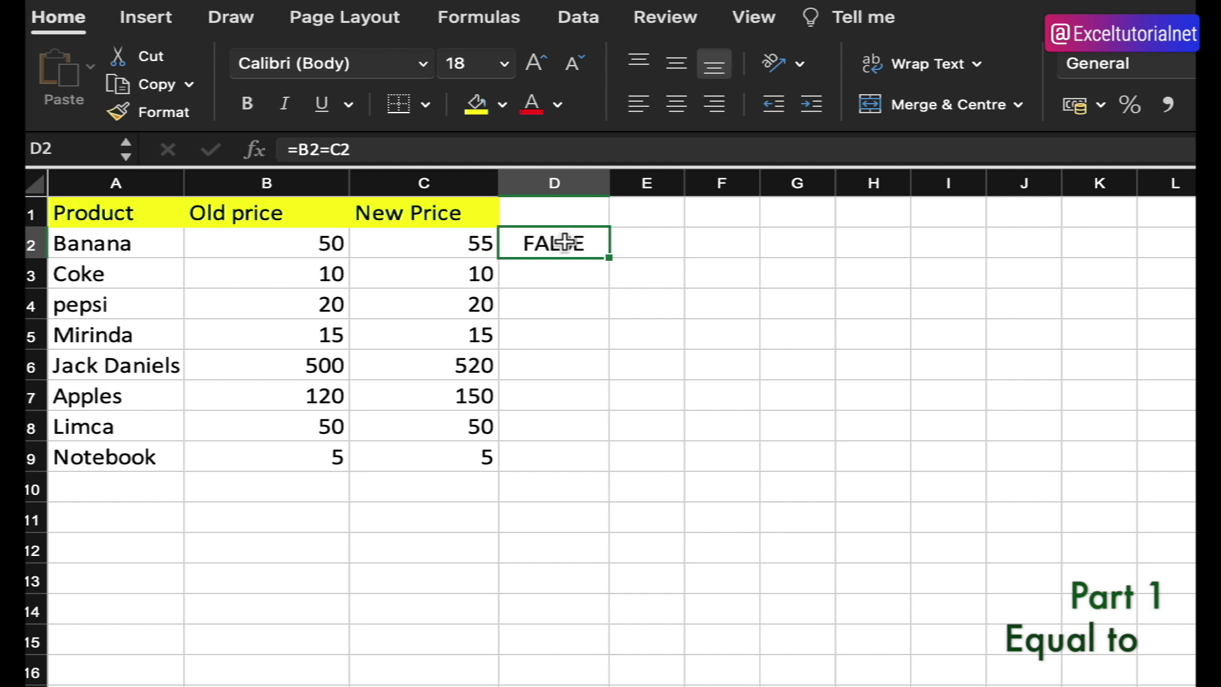
{"action": "double_click", "coordinate": [612, 255]}
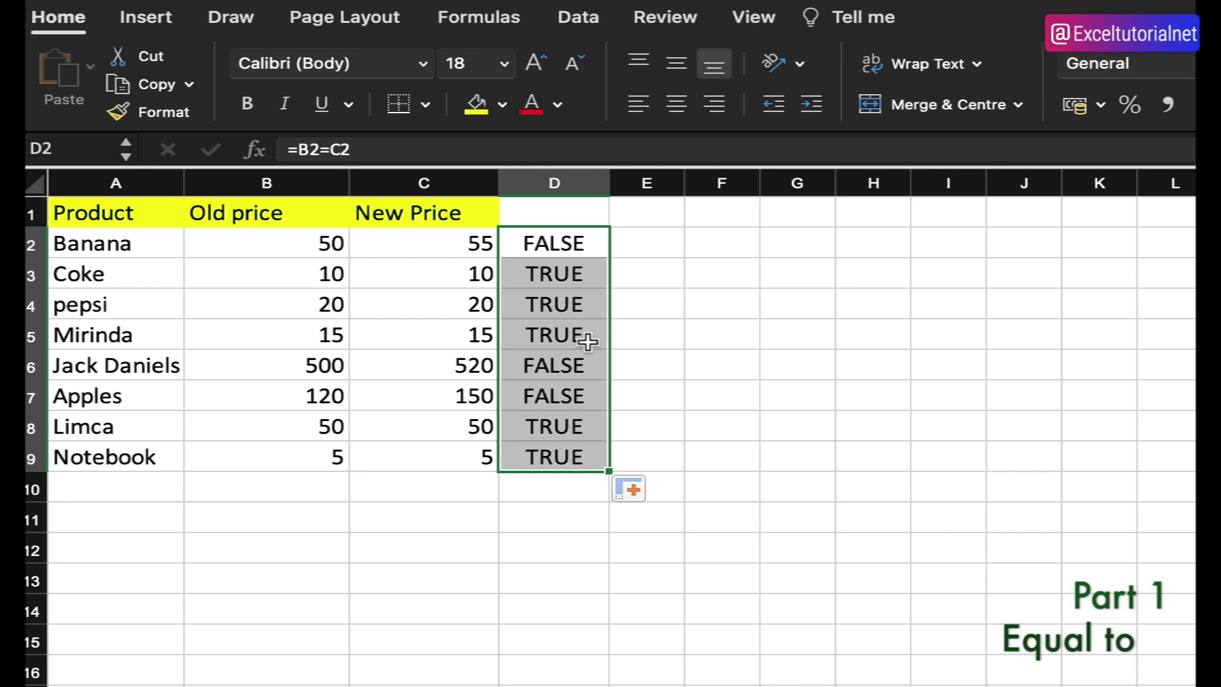
Wrap the comparison in D2 in an IF function so the formula reads =IF(B2=C2,"Yes", "")
{"action": "left_click", "coordinate": [577, 245]}
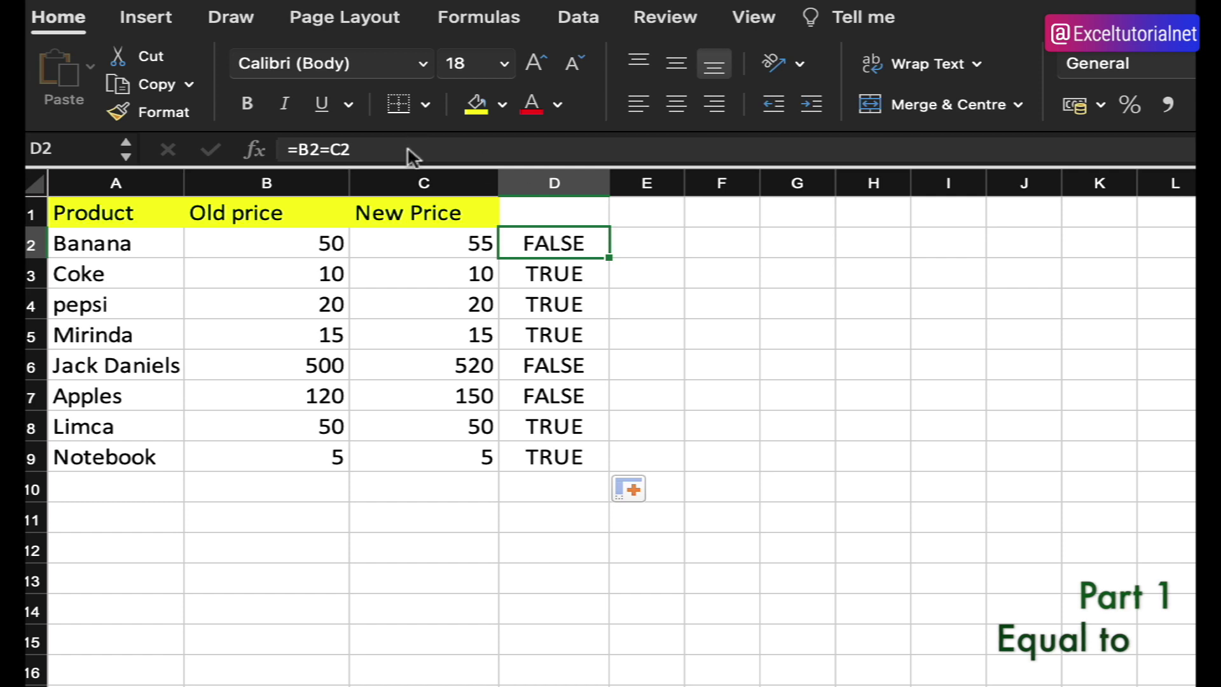
{"action": "left_click", "coordinate": [301, 149]}
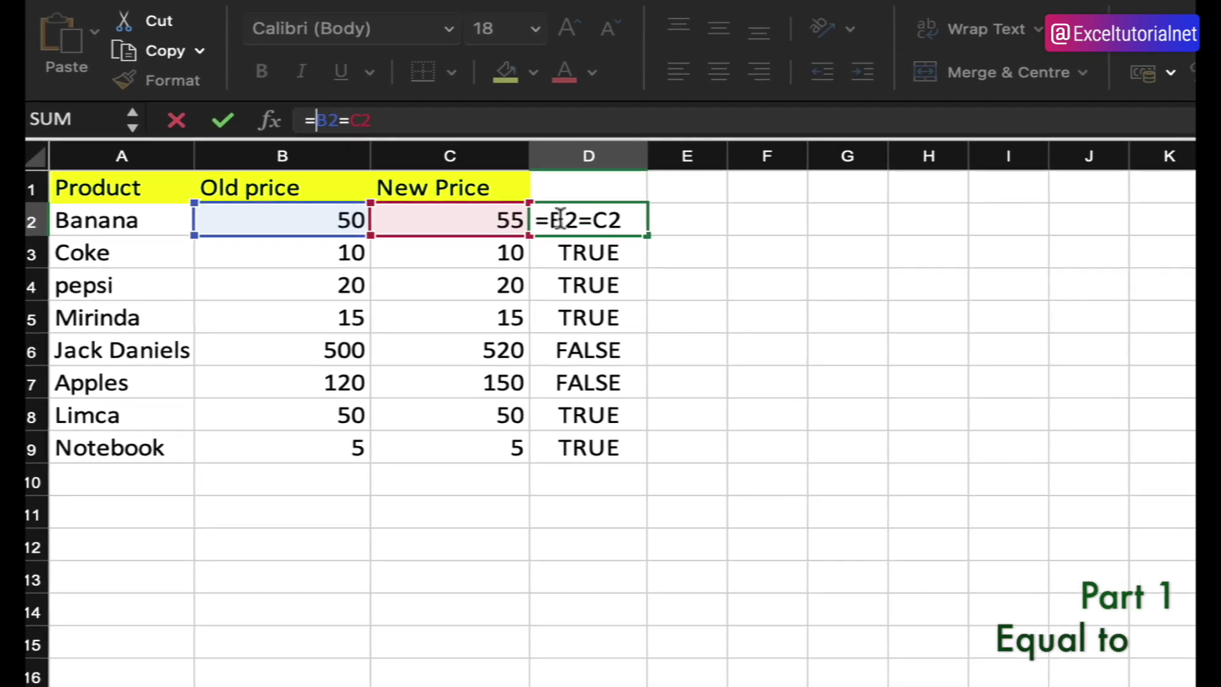
{"action": "left_click", "coordinate": [555, 219]}
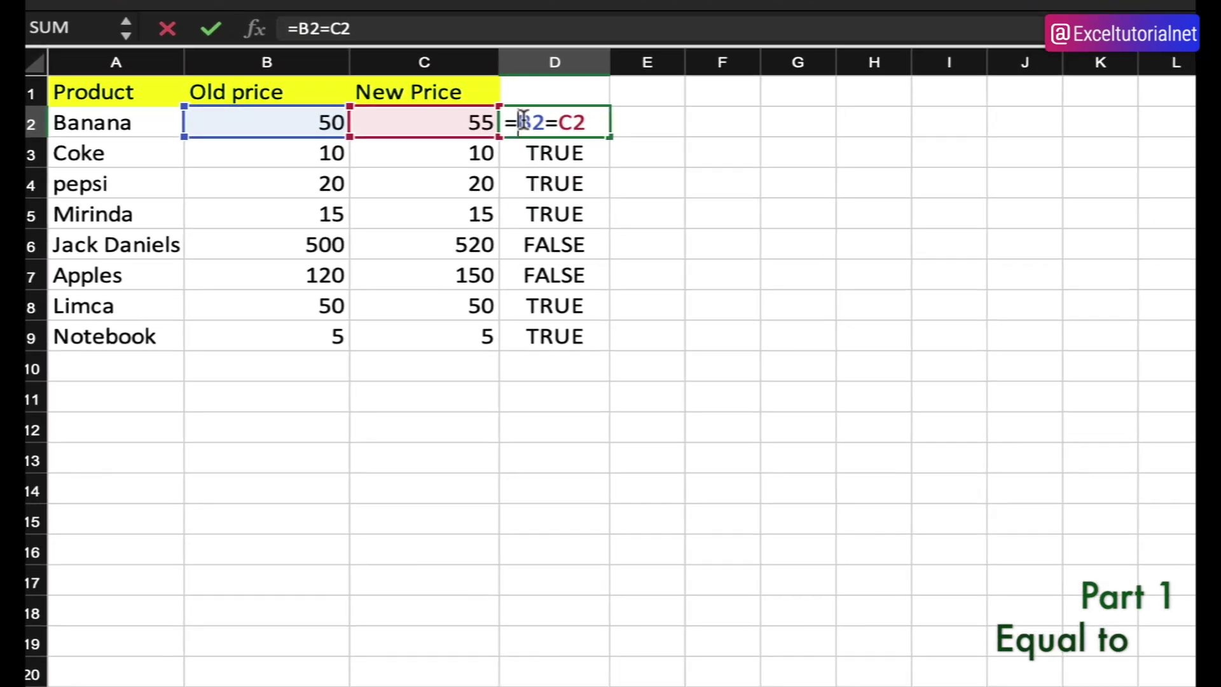
{"action": "type", "text": "IF"}
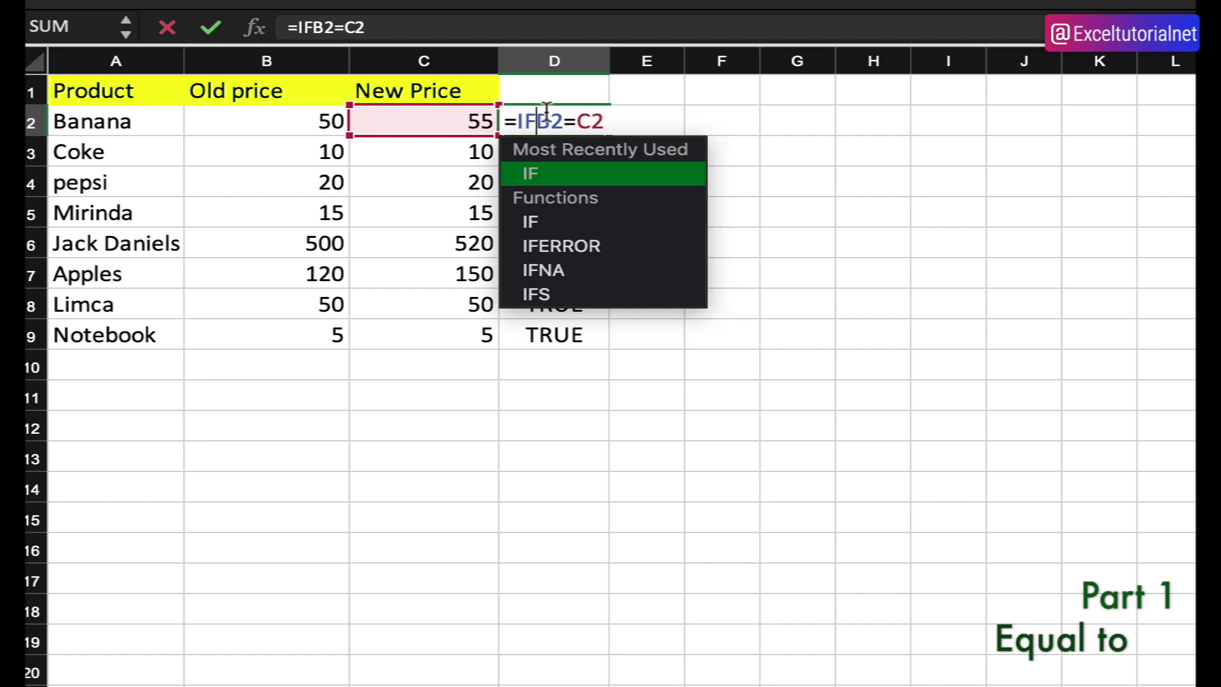
{"action": "type", "text": "("}
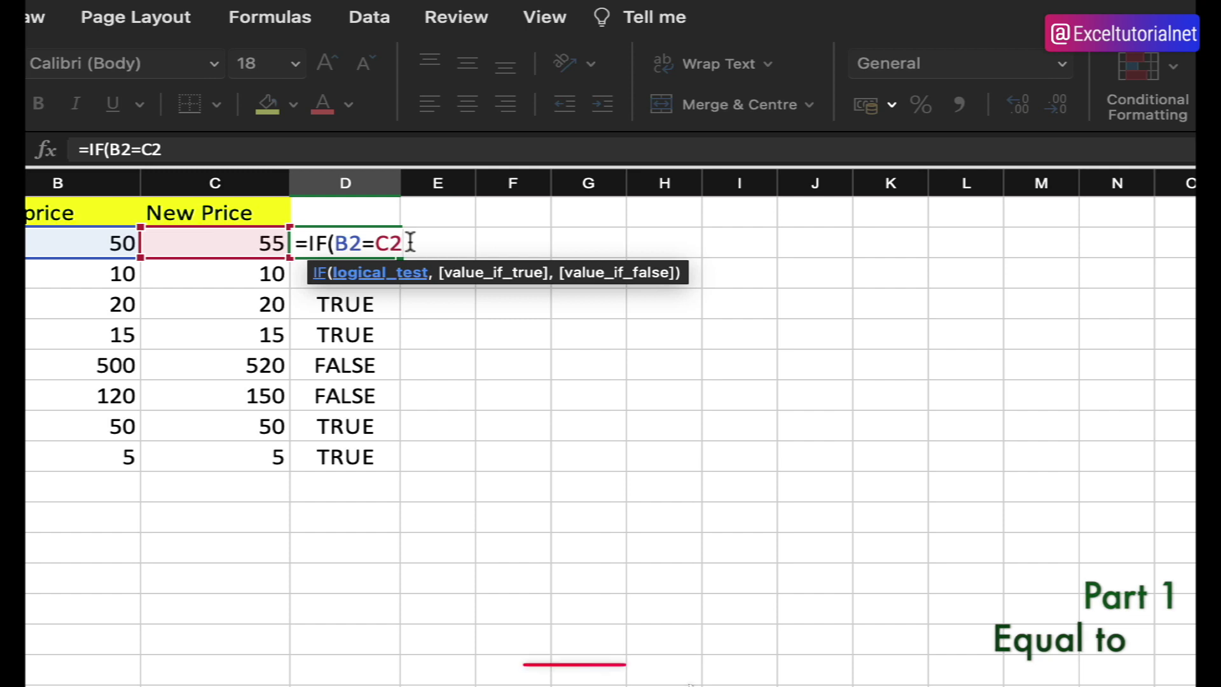
{"action": "type", "text": ","}
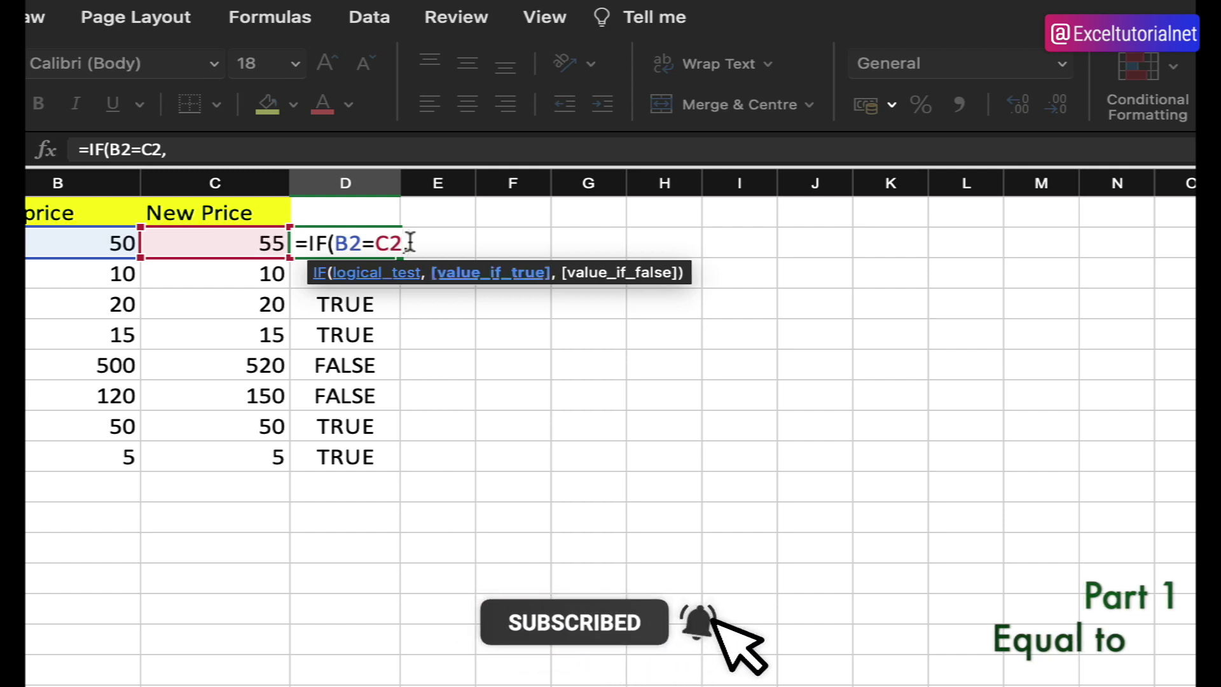
{"action": "type", "text": "\"Y"}
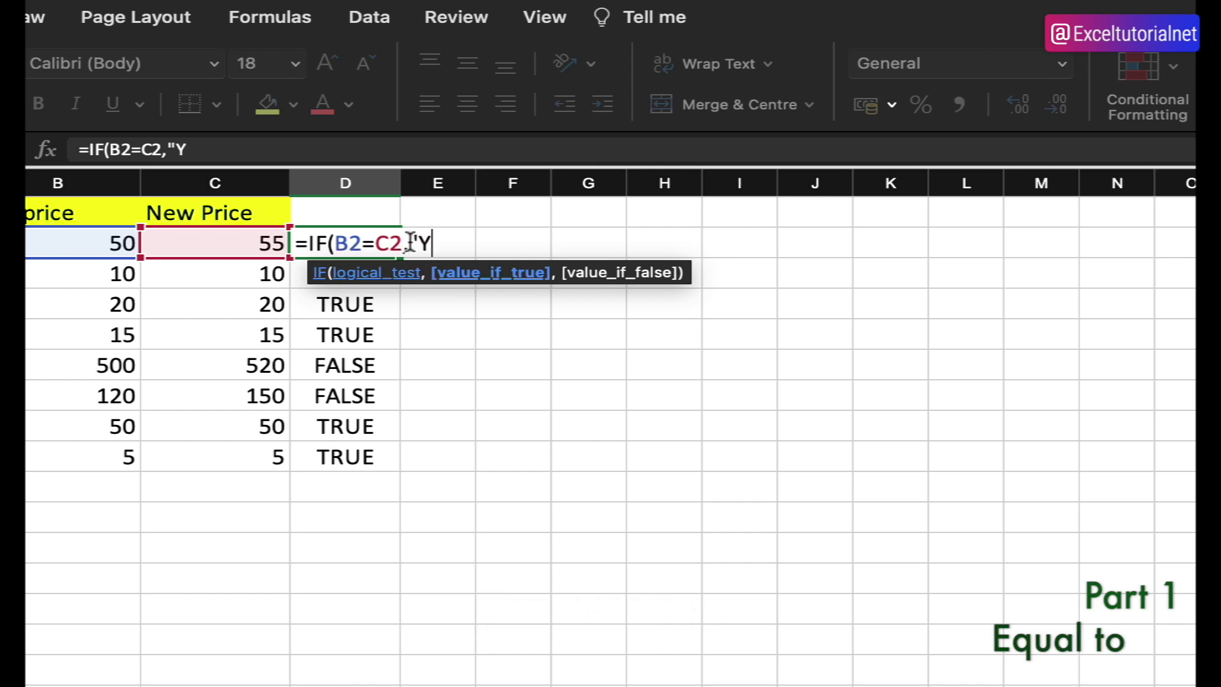
{"action": "type", "text": "es\", "}
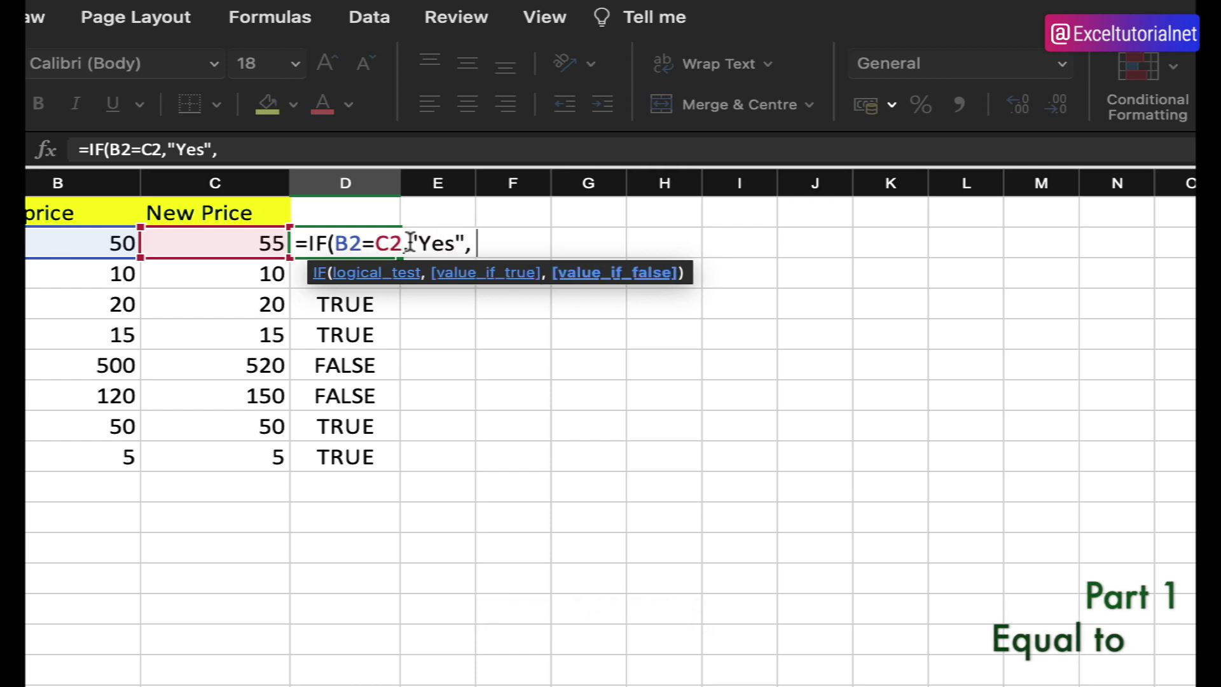
{"action": "type", "text": "\"\")"}
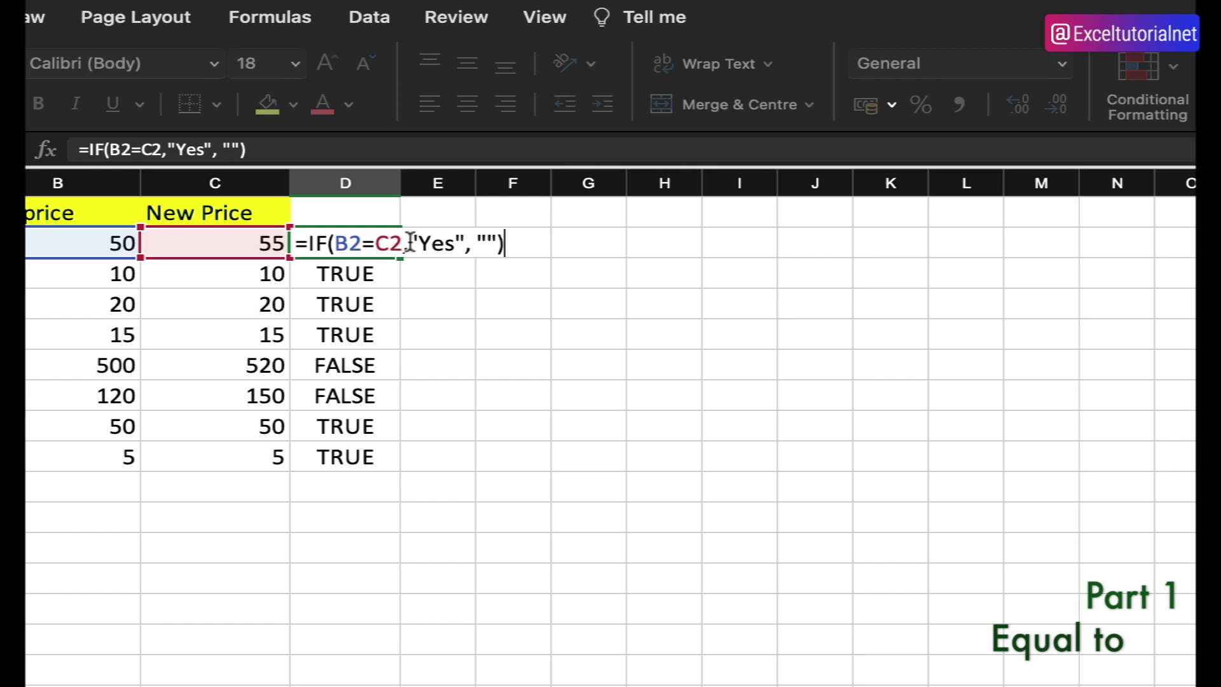
{"action": "key", "text": "Return"}
Fill the IF formula from D2 down to D9 and check the results in column D
{"action": "left_click", "coordinate": [385, 233]}
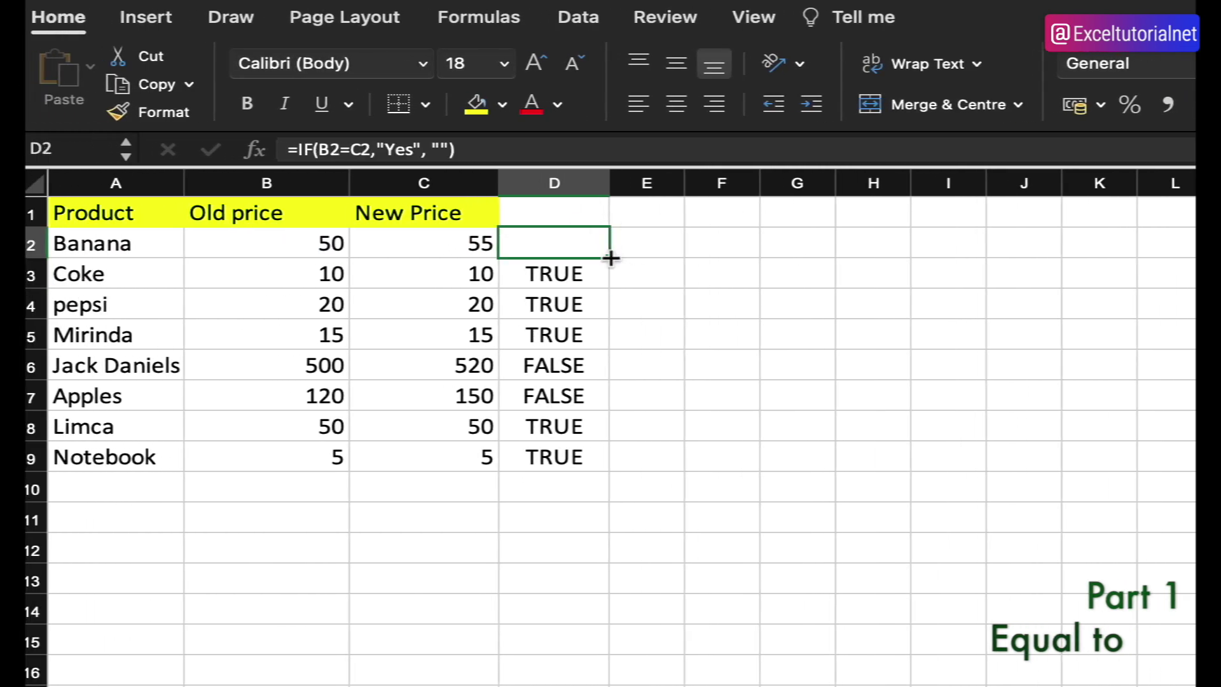
{"action": "double_click", "coordinate": [610, 258]}
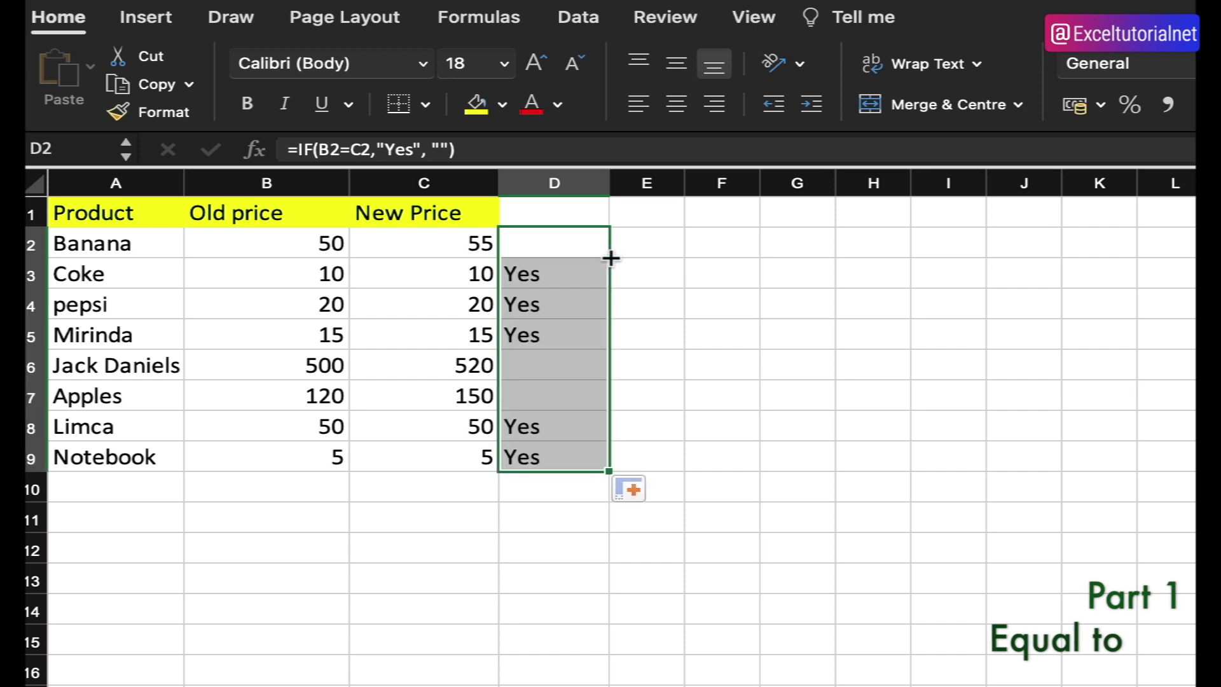
{"action": "left_click", "coordinate": [537, 307]}
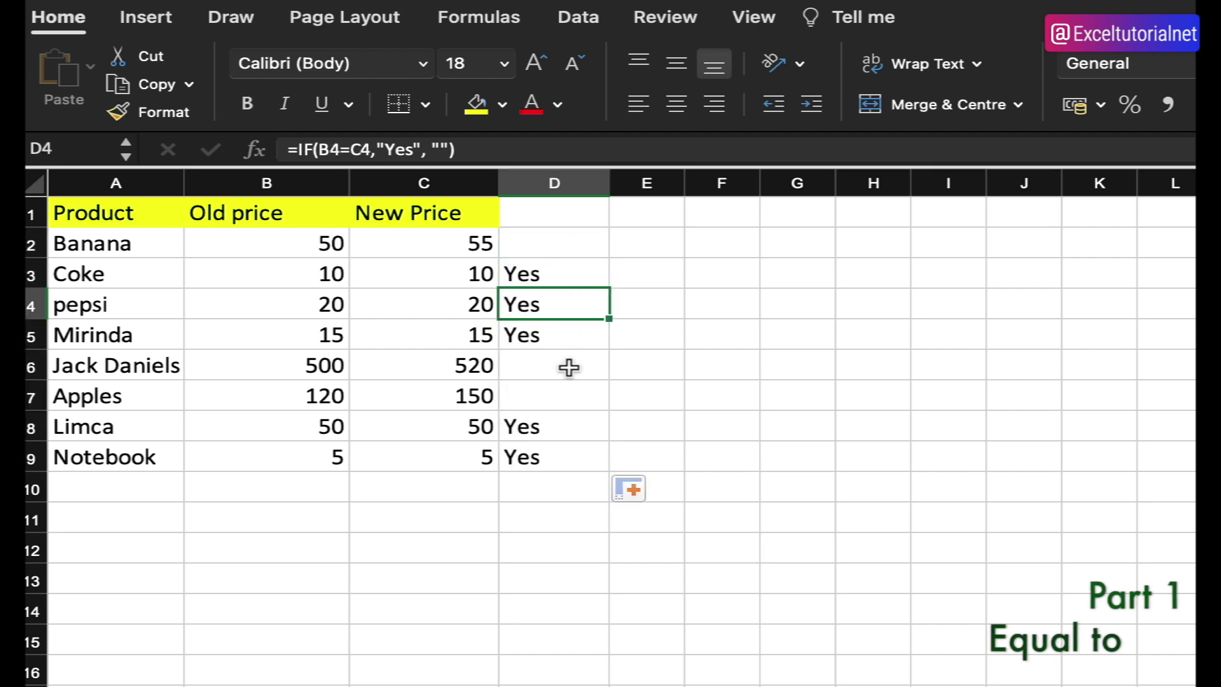
{"action": "left_click_drag", "start_coordinate": [556, 360], "coordinate": [559, 387]}
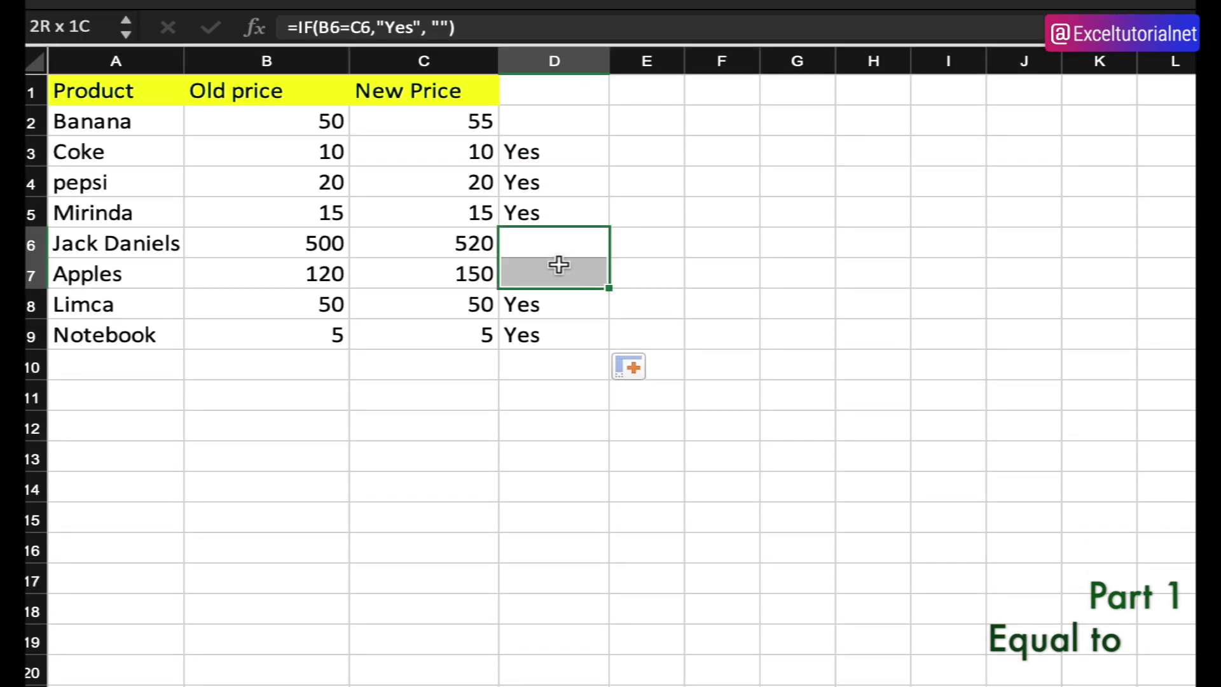
{"action": "left_click_drag", "start_coordinate": [559, 265], "coordinate": [557, 265]}
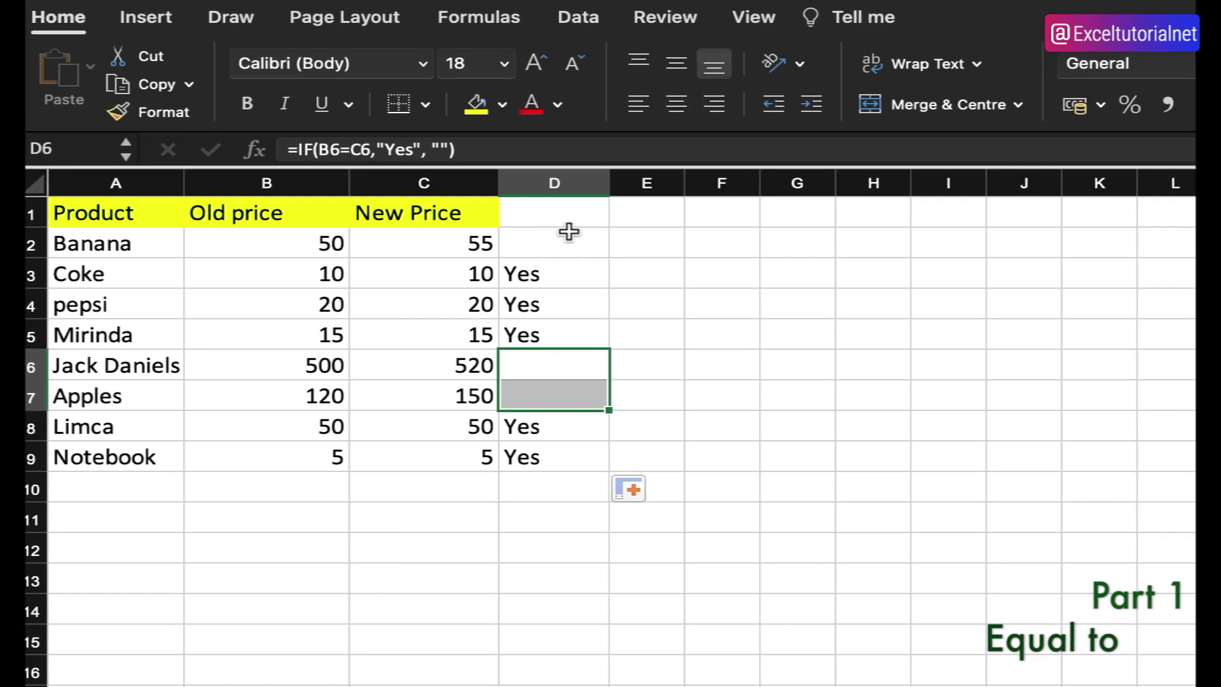
Clear the IF results from cells D2 to D9
{"action": "left_click_drag", "start_coordinate": [566, 118], "coordinate": [593, 348]}
{"action": "left_click_drag", "start_coordinate": [593, 470], "coordinate": [591, 450]}
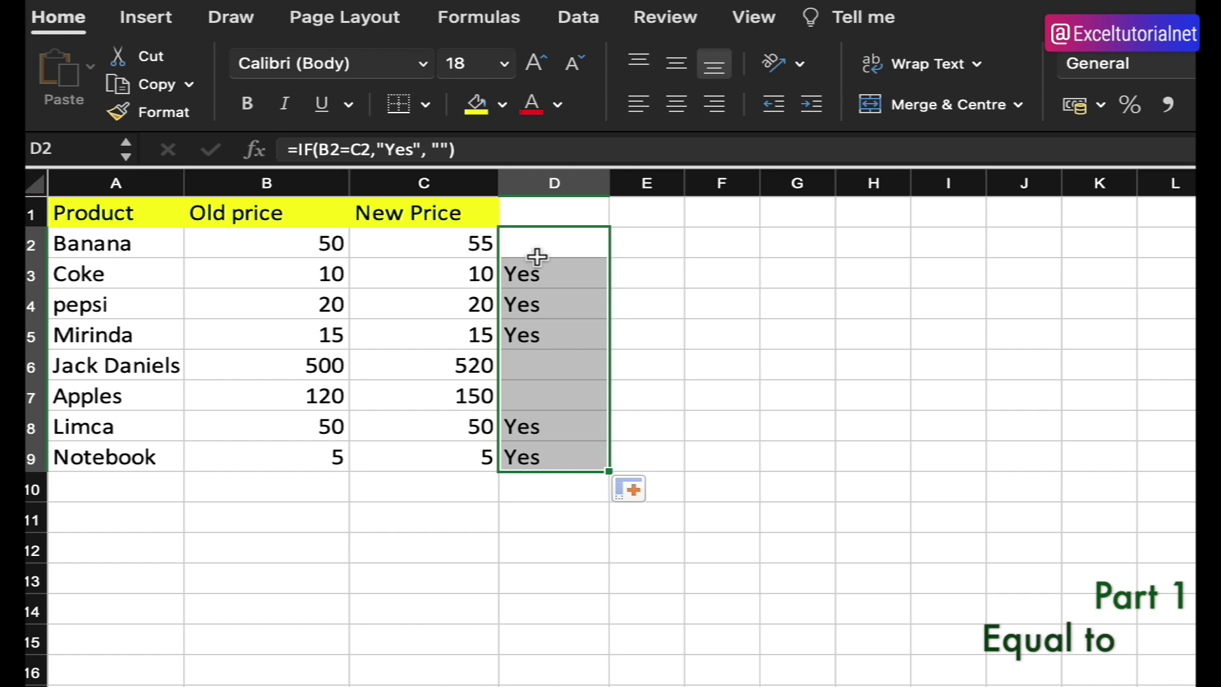
{"action": "key", "text": "Delete"}
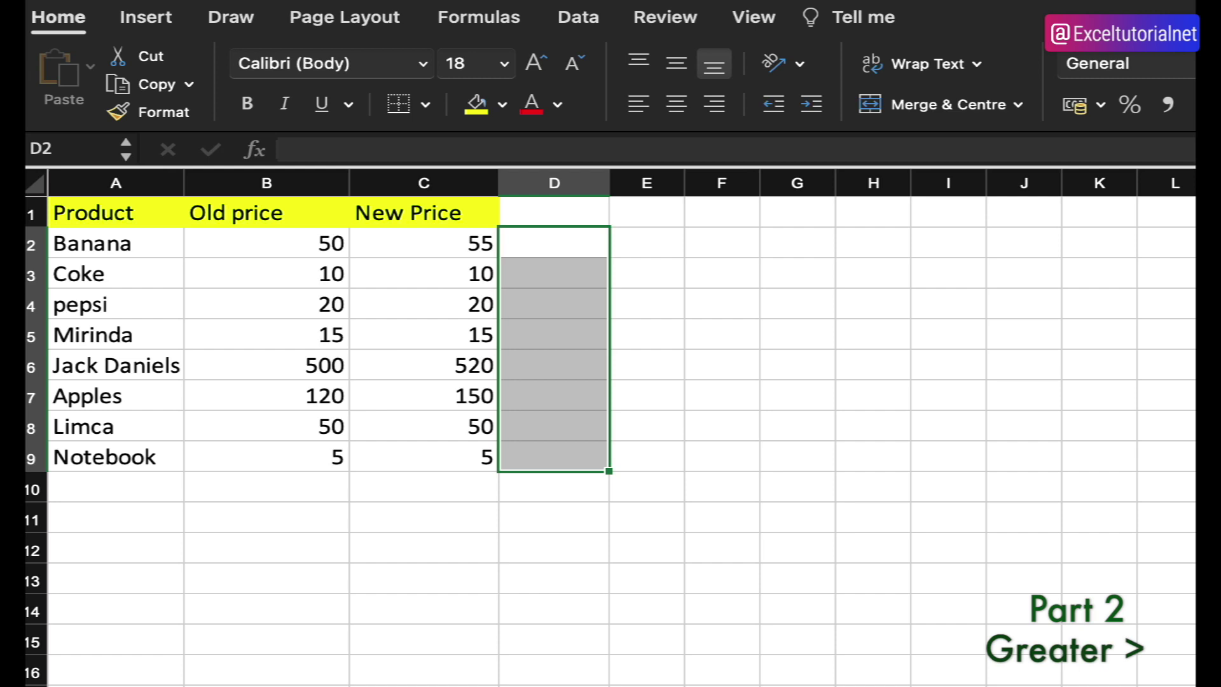
Enter =C2>B2 in D2 to test whether the new price exceeds the old price, and fill it down to D9
{"action": "left_click", "coordinate": [554, 246]}
{"action": "left_click", "coordinate": [410, 232]}
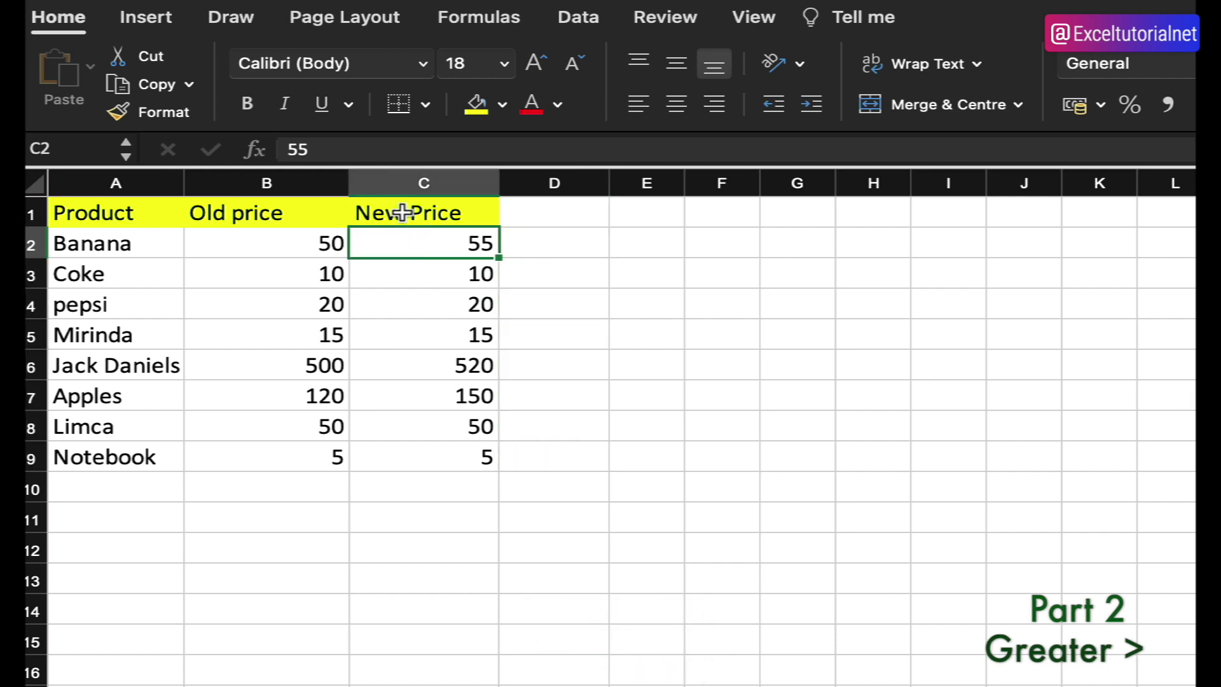
{"action": "left_click", "coordinate": [289, 241]}
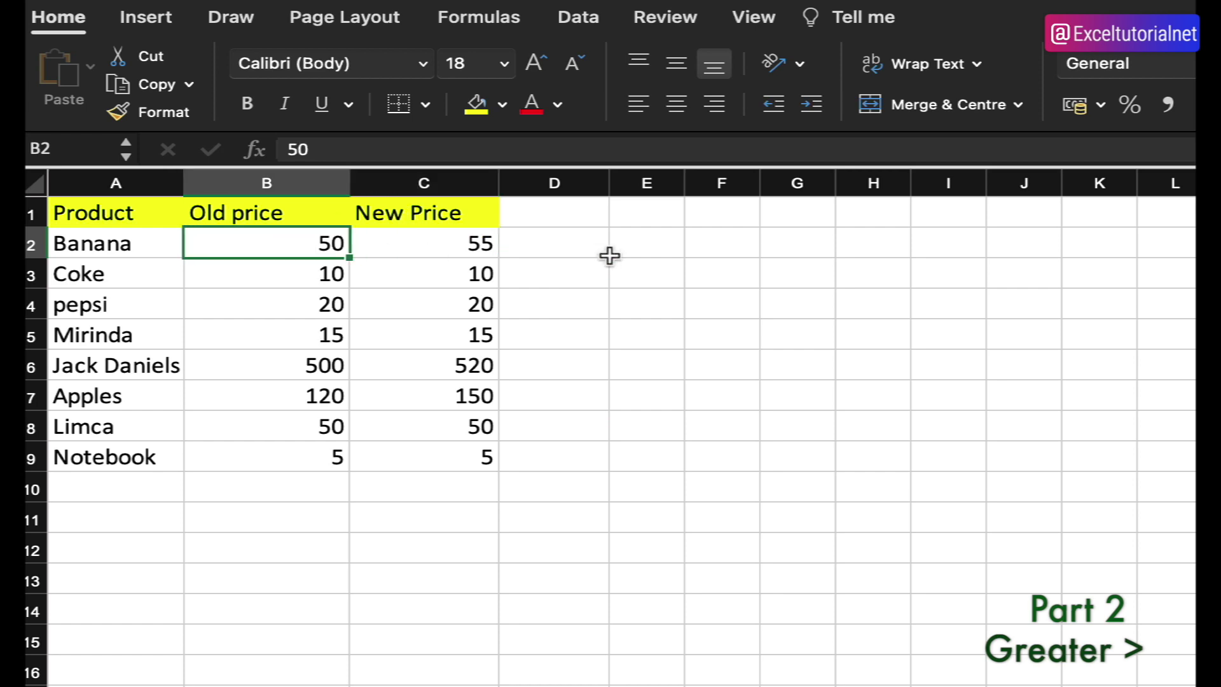
{"action": "left_click", "coordinate": [567, 239]}
{"action": "type", "text": "="}
{"action": "left_click", "coordinate": [455, 253]}
{"action": "type", "text": ">"}
{"action": "left_click", "coordinate": [308, 242]}
{"action": "key", "text": "Return"}
{"action": "left_click", "coordinate": [565, 240]}
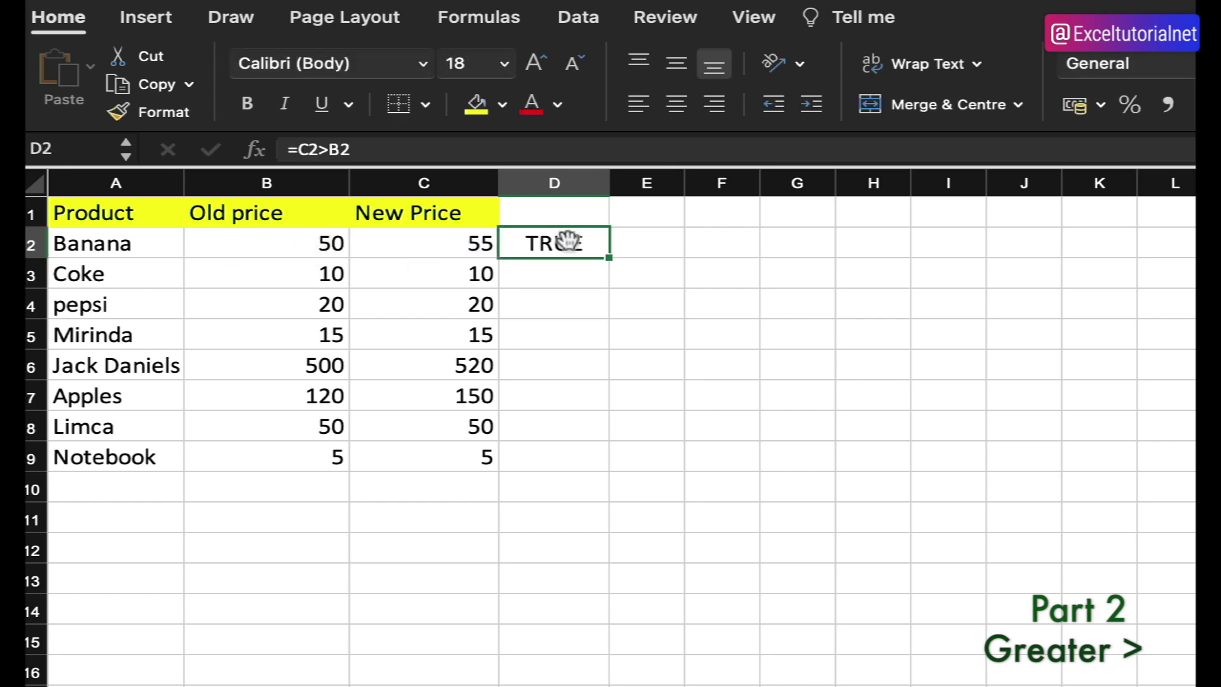
{"action": "double_click", "coordinate": [610, 258]}
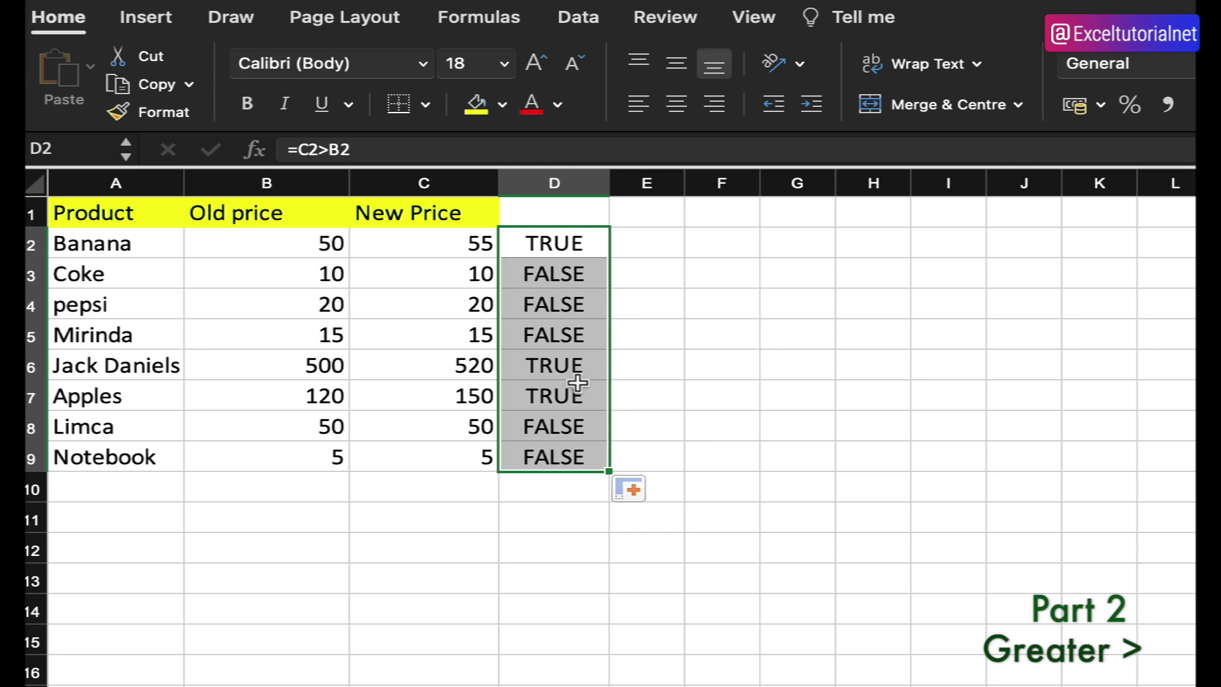
Clear the results from D2 to D9 and start an IF formula in D2 with C2>100 as the logical test
{"action": "key", "text": "Delete"}
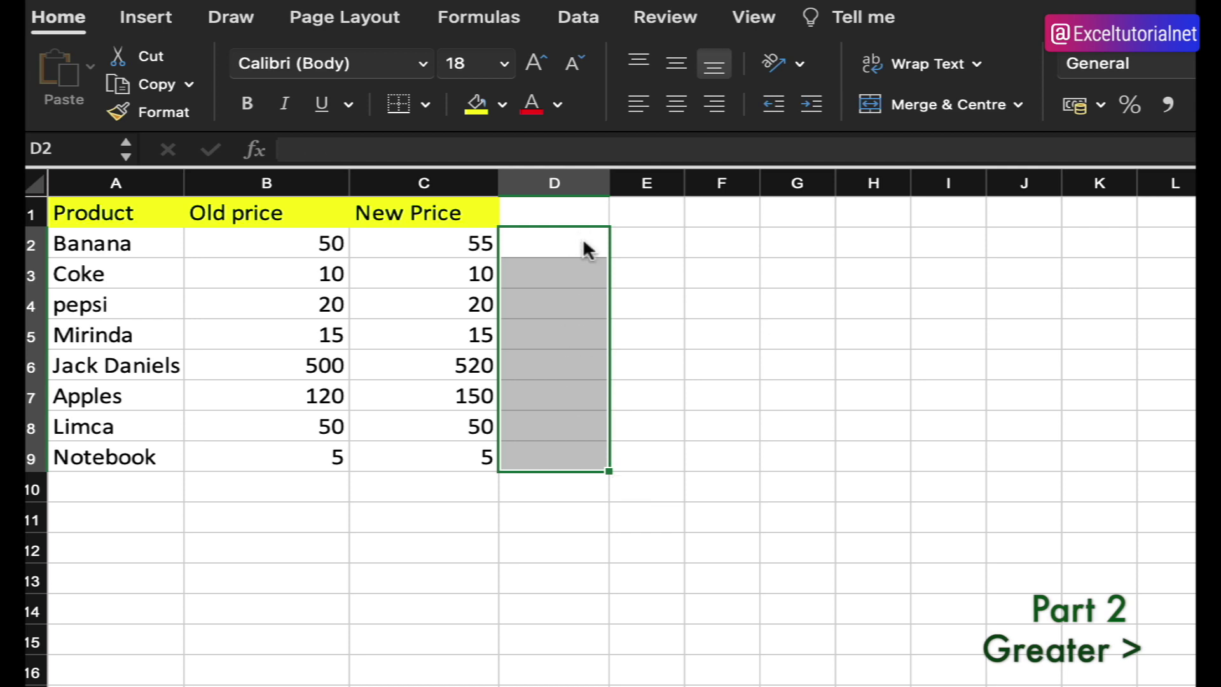
{"action": "left_click", "coordinate": [583, 245]}
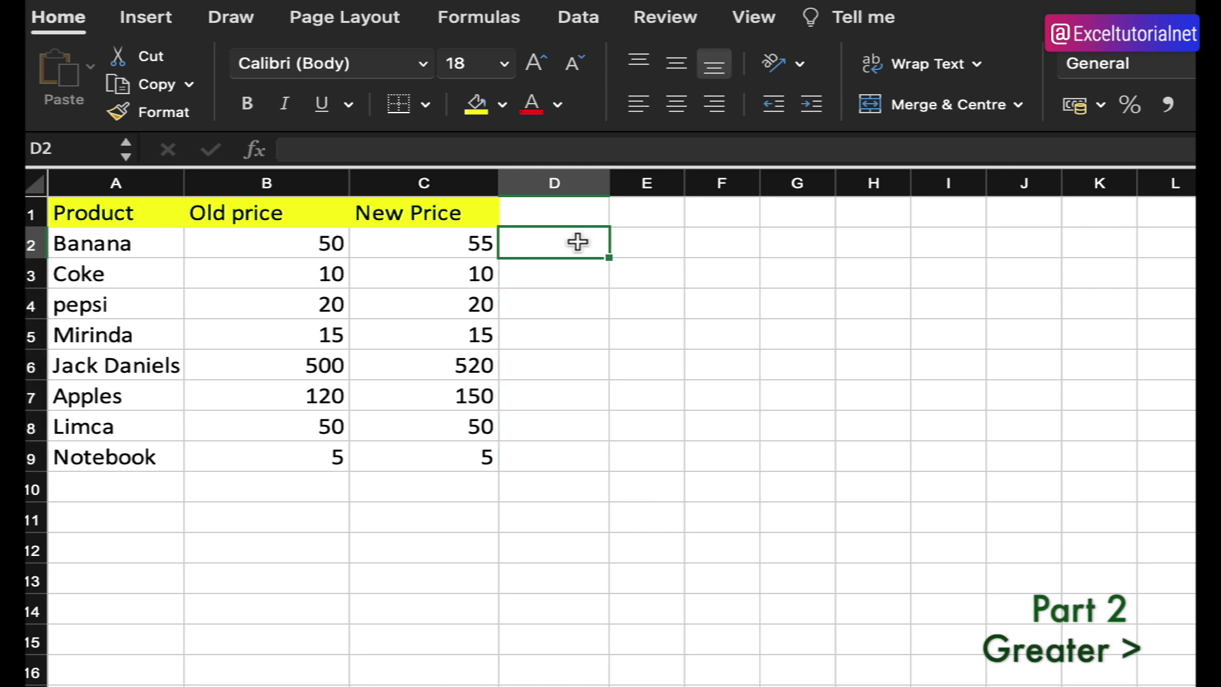
{"action": "double_click", "coordinate": [577, 242]}
{"action": "type", "text": "=IF("}
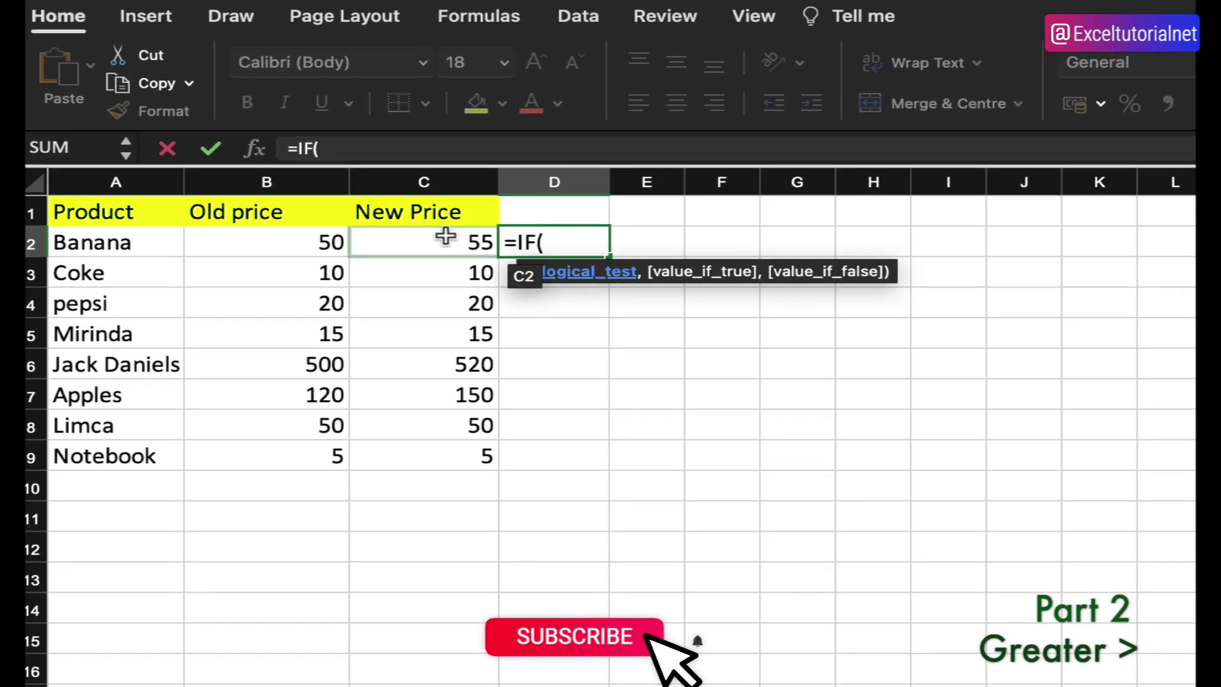
{"action": "left_click", "coordinate": [418, 238]}
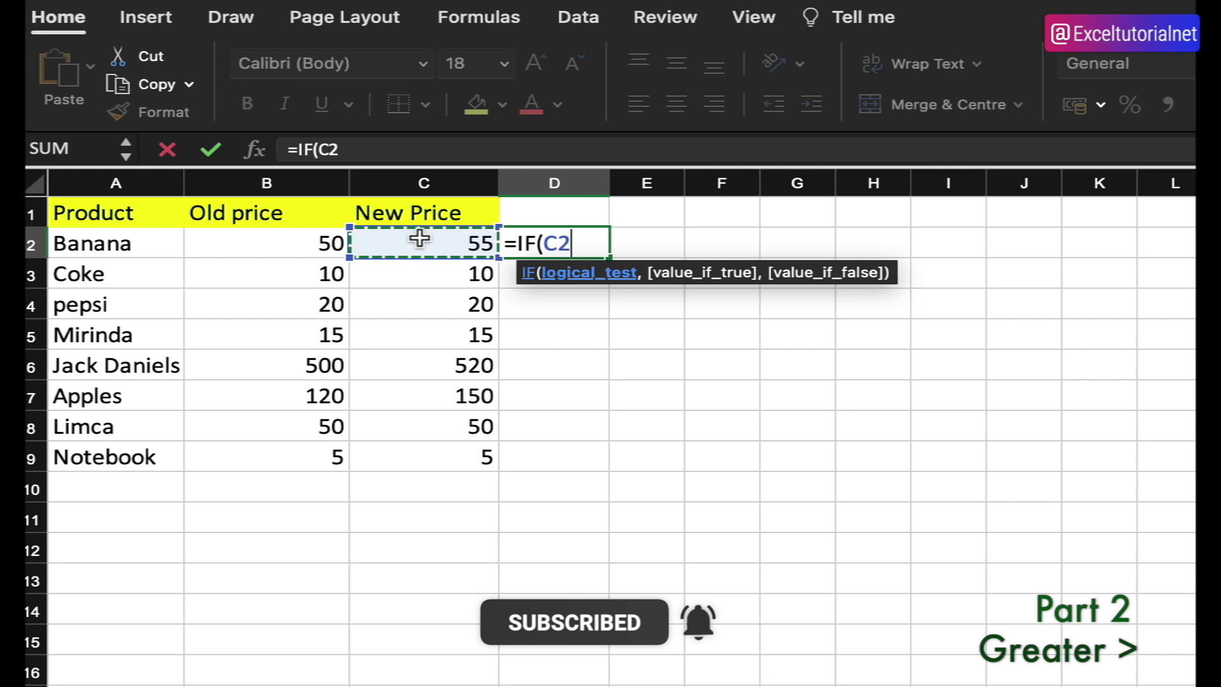
{"action": "type", "text": ">50"}
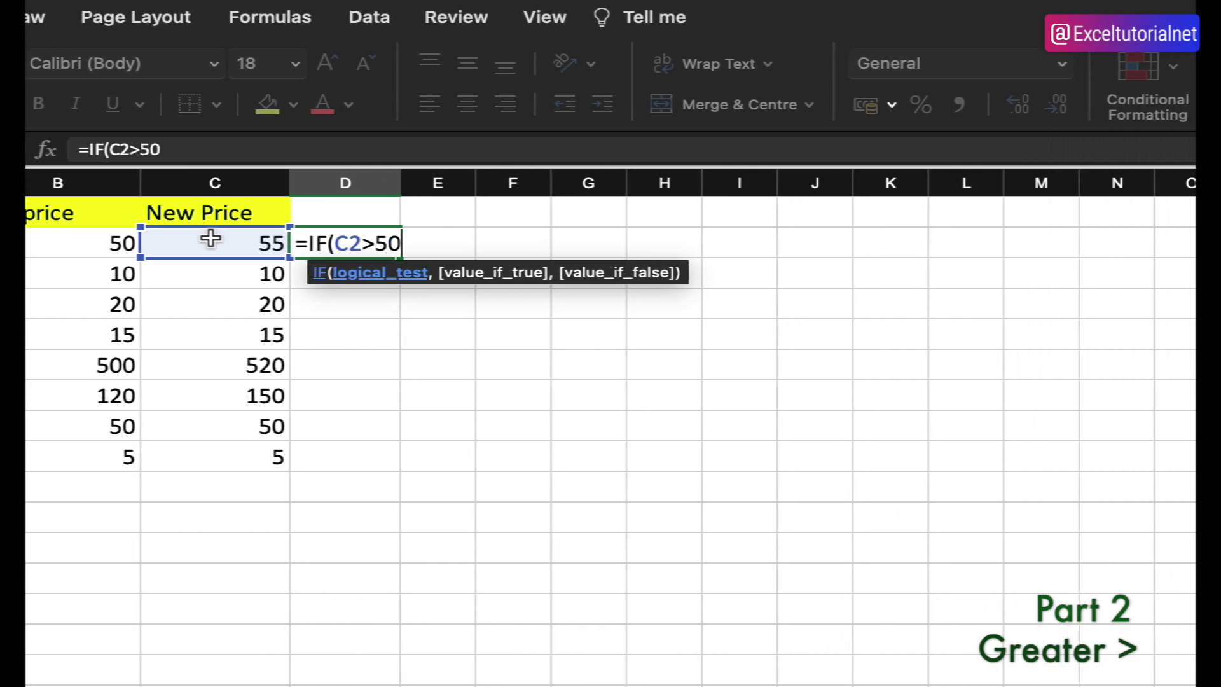
{"action": "type", "text": ",\""}
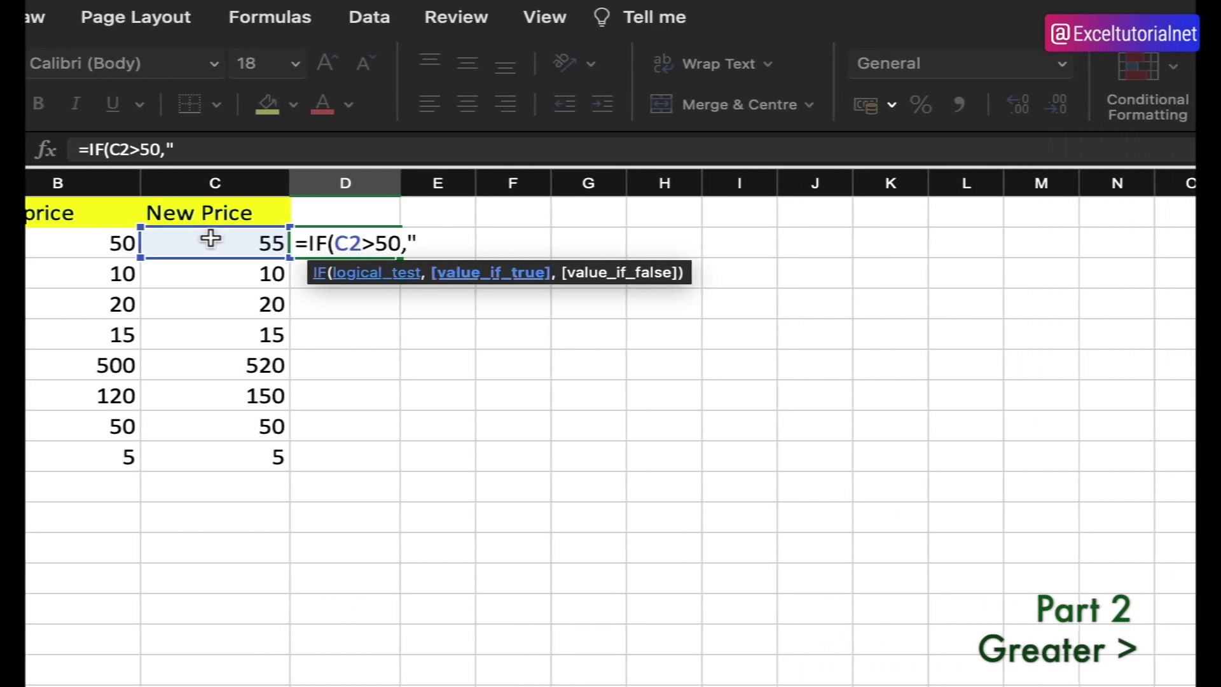
{"action": "key", "text": "BackSpace"}
{"action": "key", "text": "BackSpace"}
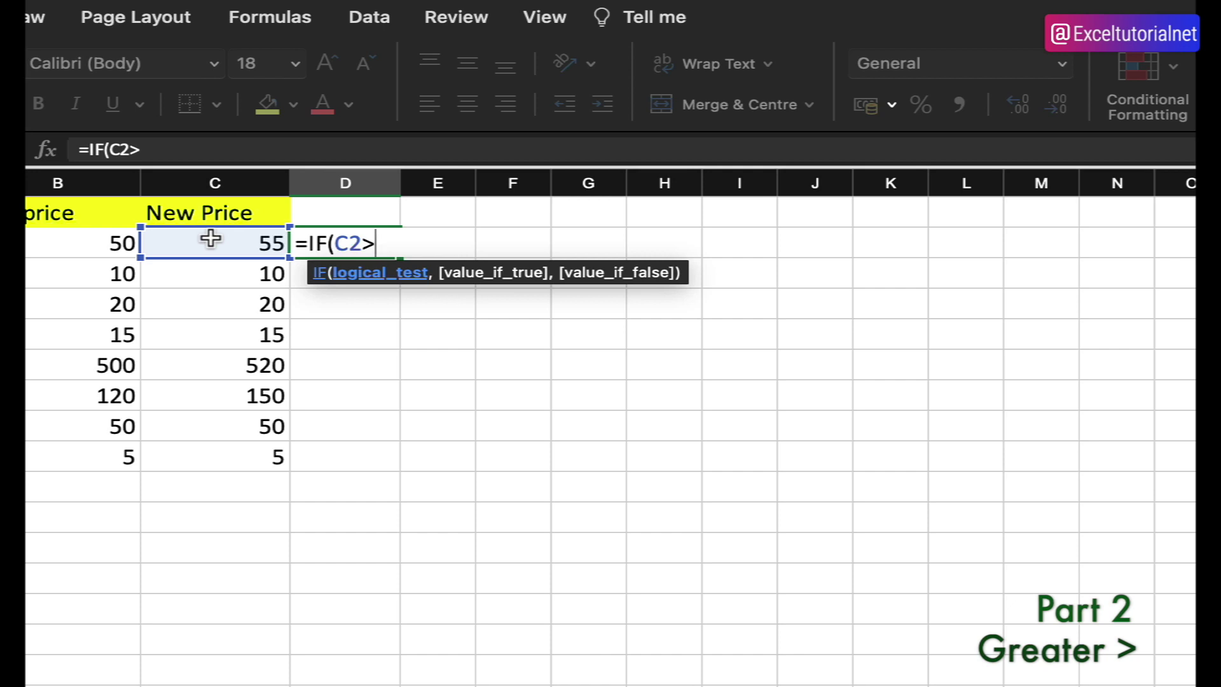
{"action": "type", "text": "100, \"No"}
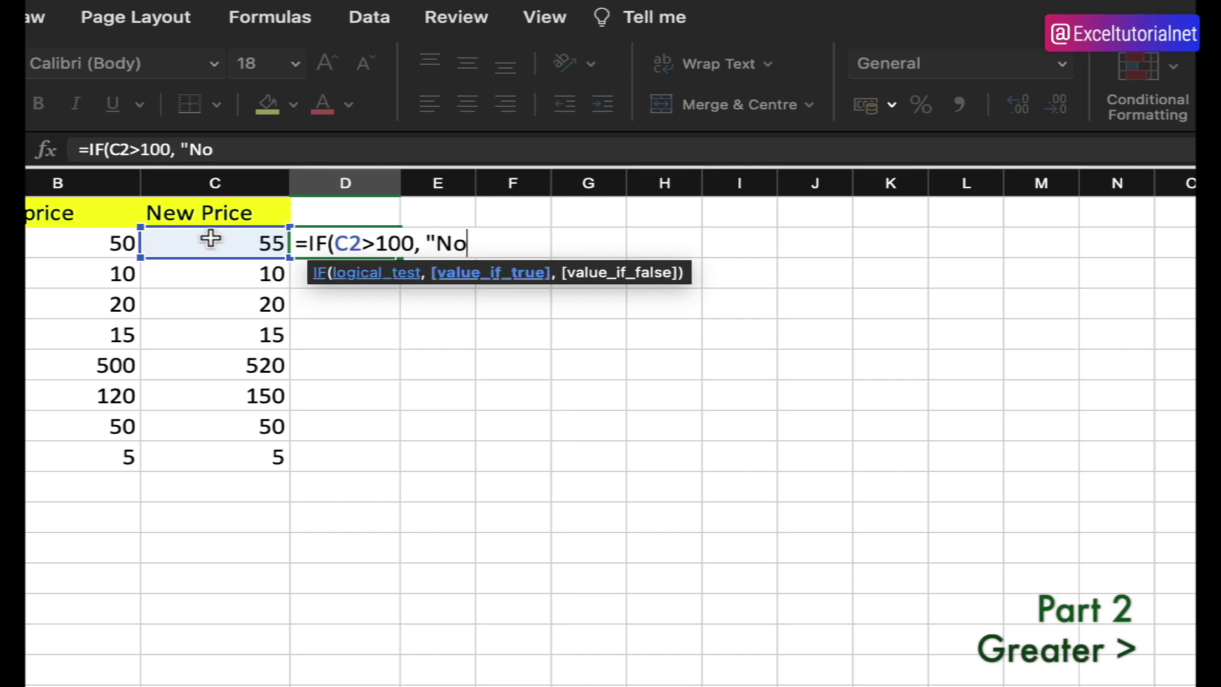
{"action": "type", "text": "t In M"}
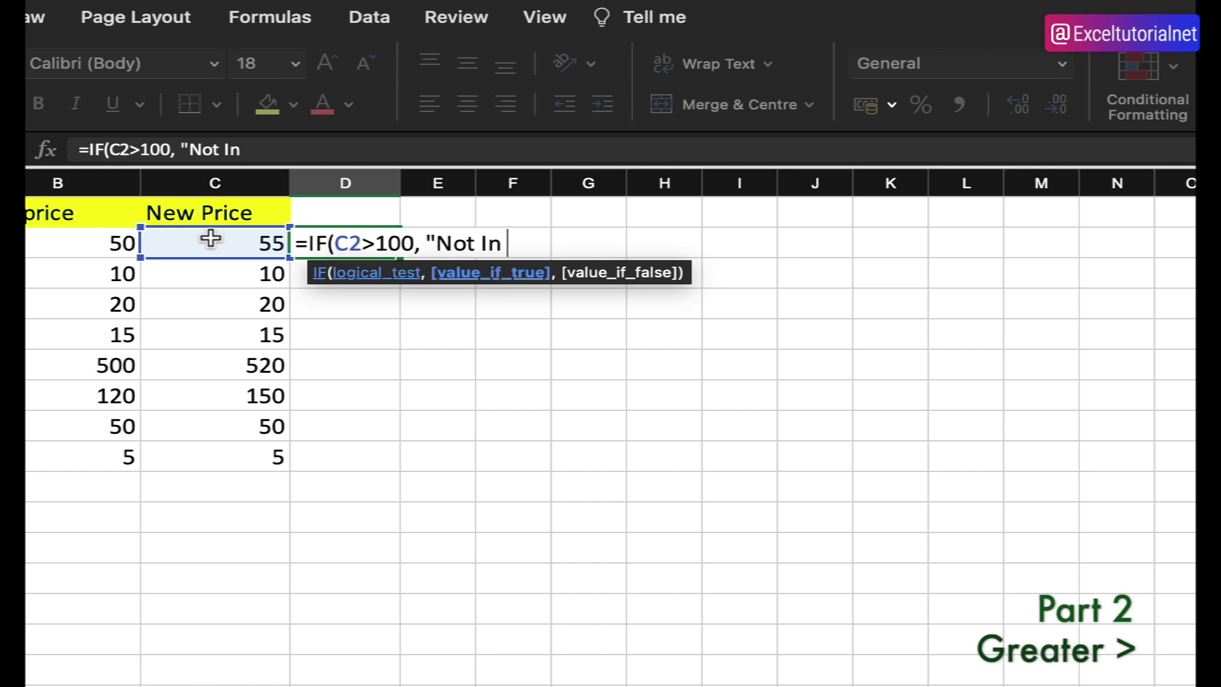
{"action": "key", "text": "BackSpace"}
{"action": "key", "text": "BackSpace"}
{"action": "key", "text": "BackSpace"}
{"action": "key", "text": "BackSpace"}
{"action": "key", "text": "BackSpace"}
{"action": "key", "text": "BackSpace"}
{"action": "key", "text": "BackSpace"}
{"action": "key", "text": "BackSpace"}
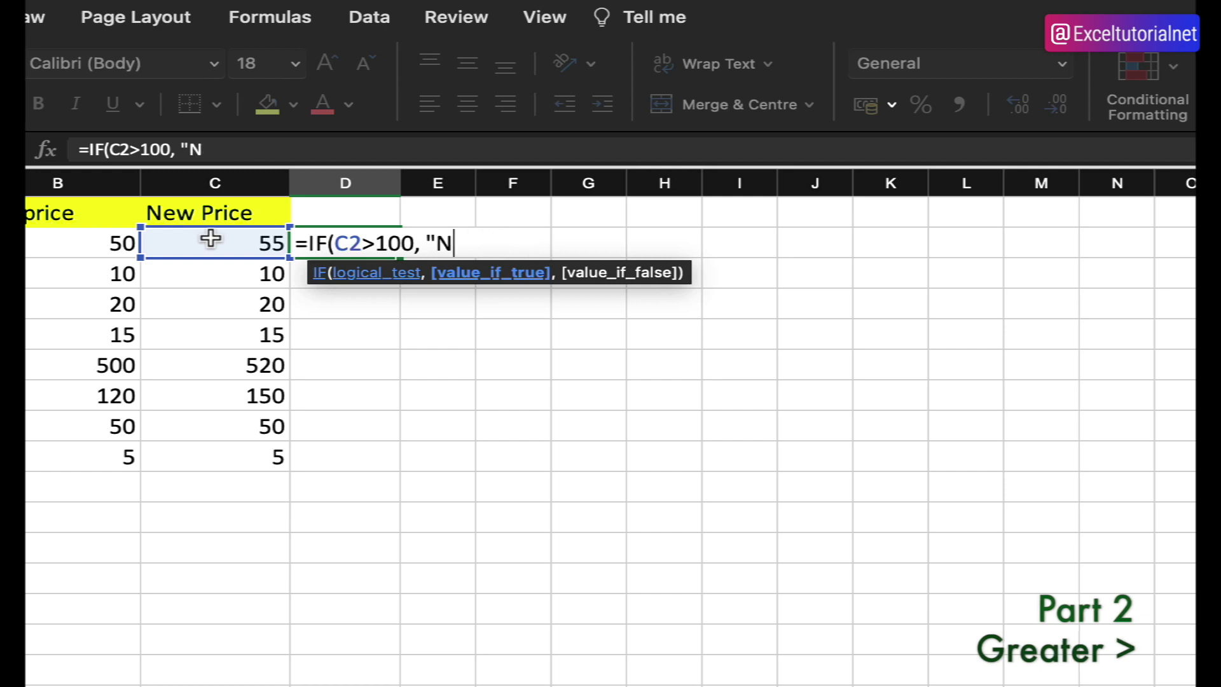
Complete the D2 formula as =IF(C2>100, "","Yes") and fill it down to D9
{"action": "type", "text": "\","}
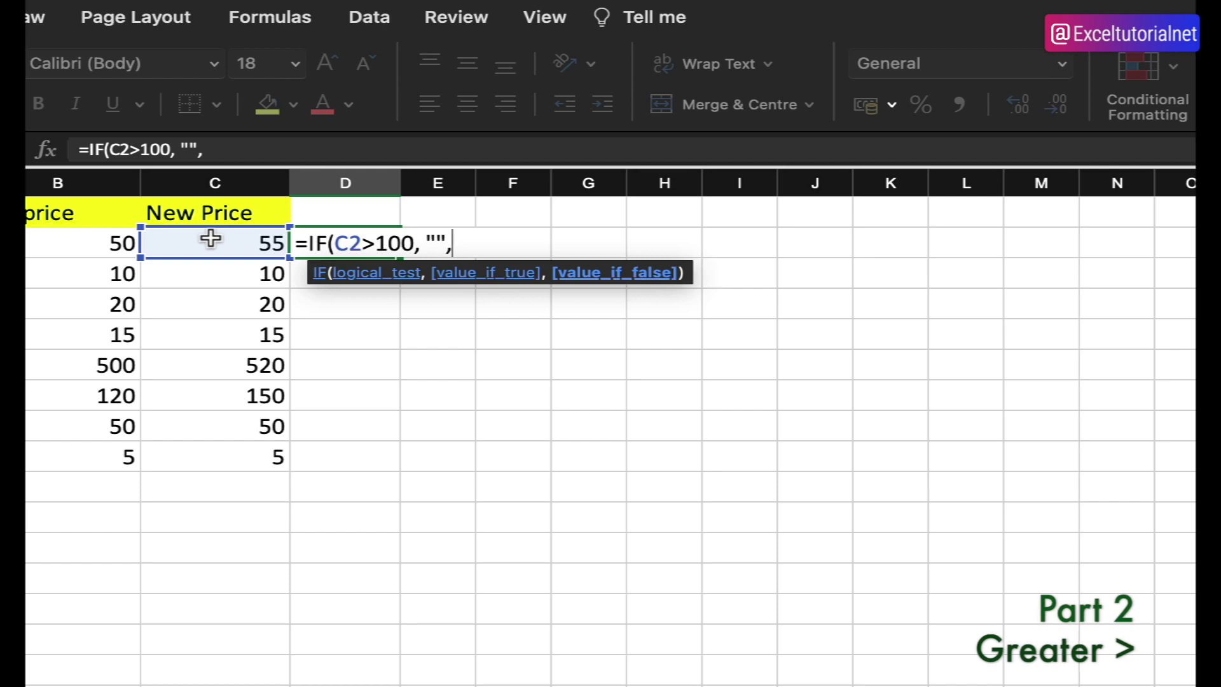
{"action": "type", "text": "\"Yes\""}
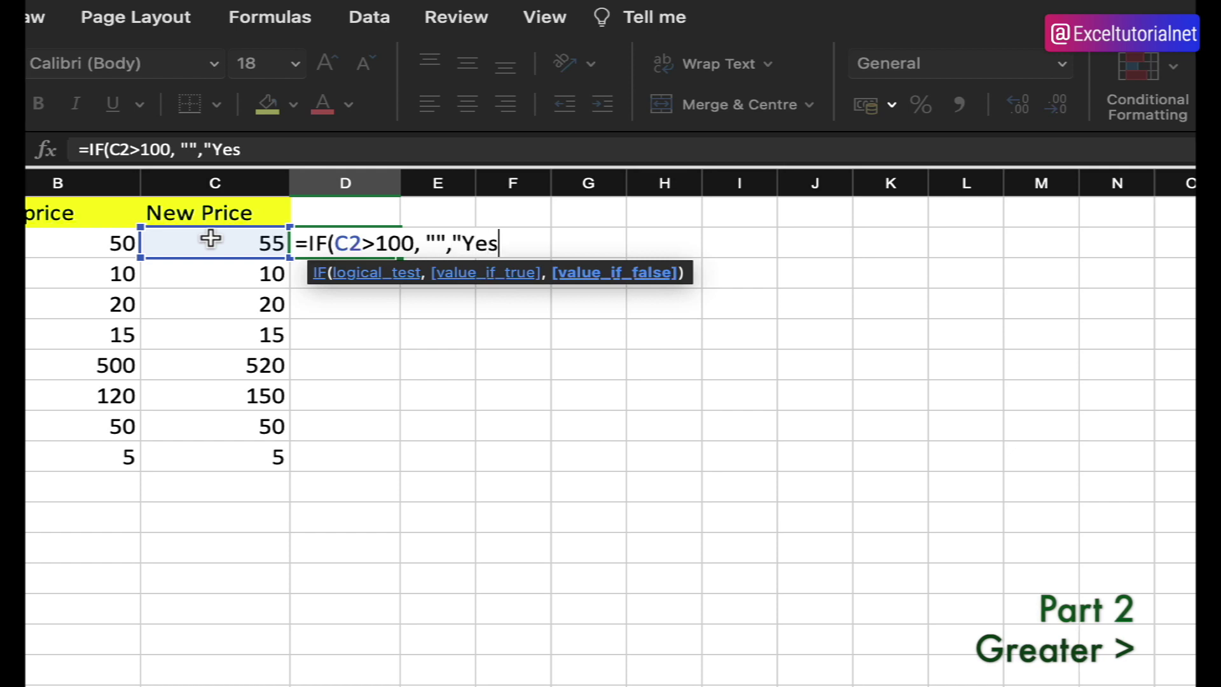
{"action": "type", "text": ")"}
{"action": "key", "text": "Return"}
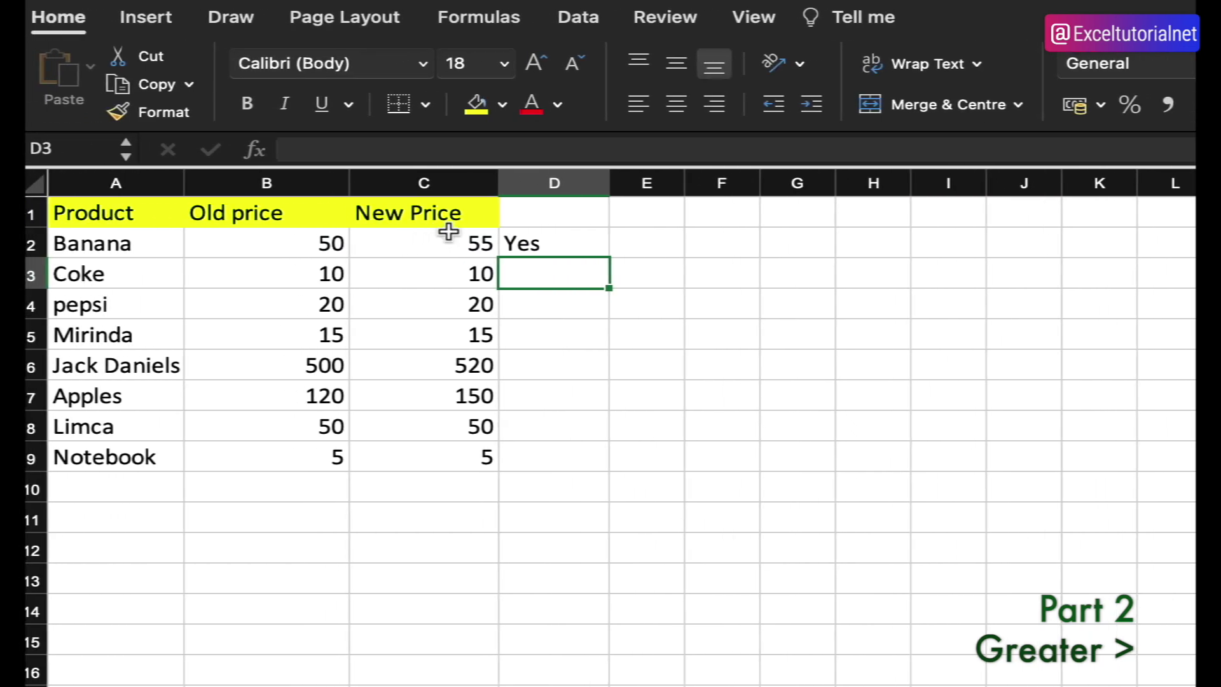
{"action": "left_click", "coordinate": [583, 241]}
{"action": "double_click", "coordinate": [606, 258]}
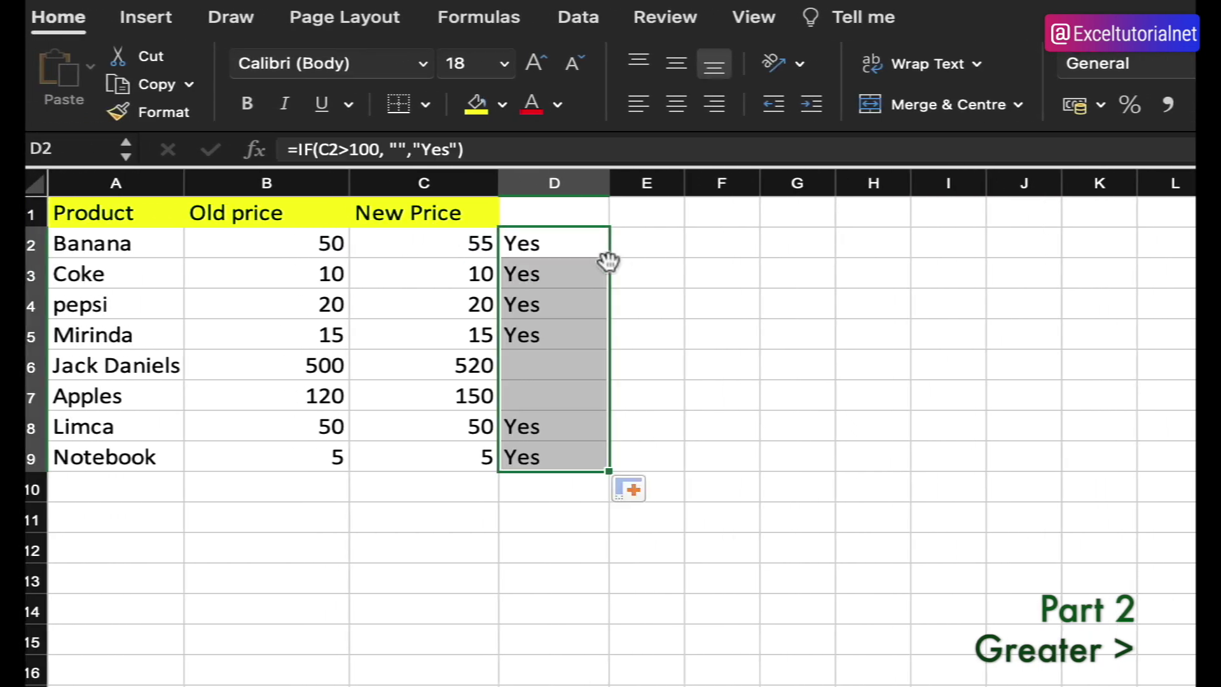
Compare the products in column A and their new prices with the IF results in column D
{"action": "left_click", "coordinate": [143, 375]}
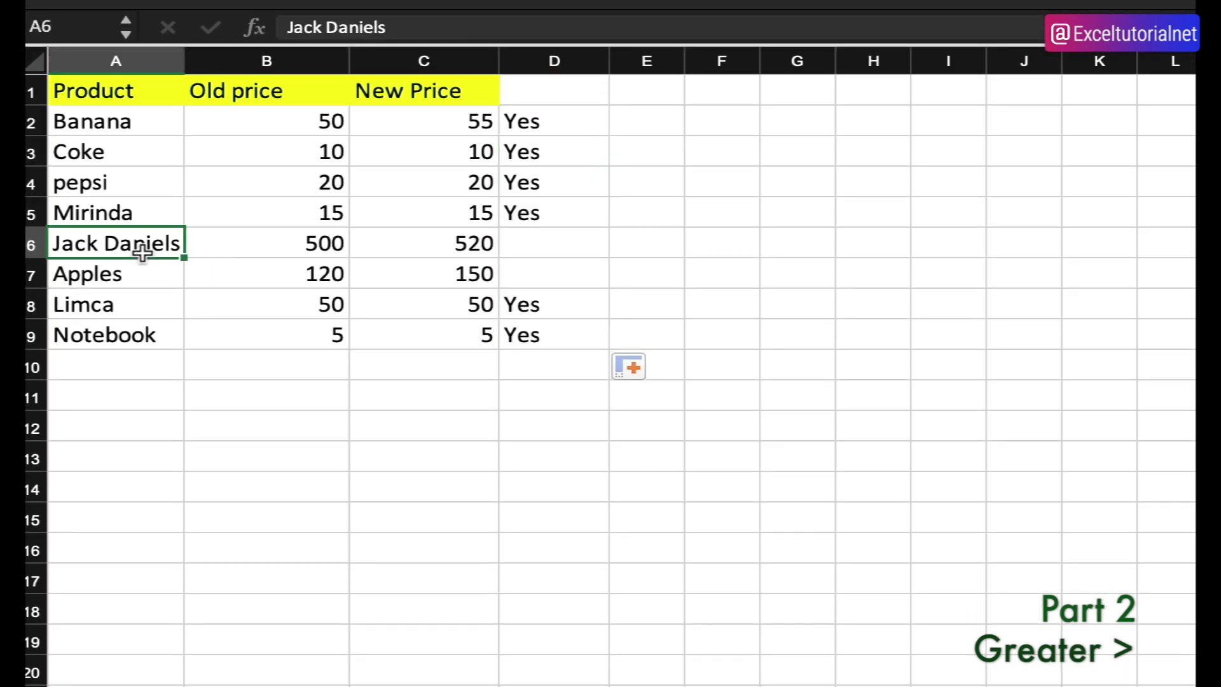
{"action": "left_click", "coordinate": [145, 272]}
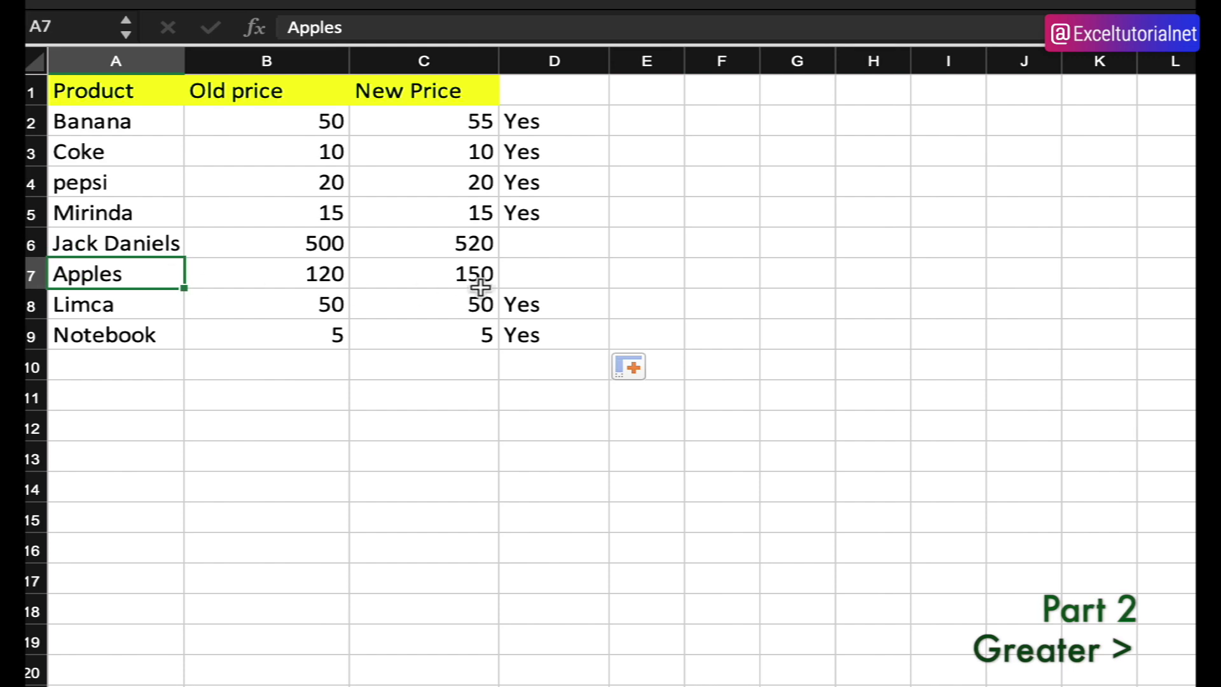
{"action": "left_click", "coordinate": [96, 312]}
{"action": "left_click", "coordinate": [105, 331]}
{"action": "left_click", "coordinate": [105, 260]}
{"action": "left_click", "coordinate": [90, 200]}
{"action": "left_click", "coordinate": [89, 169]}
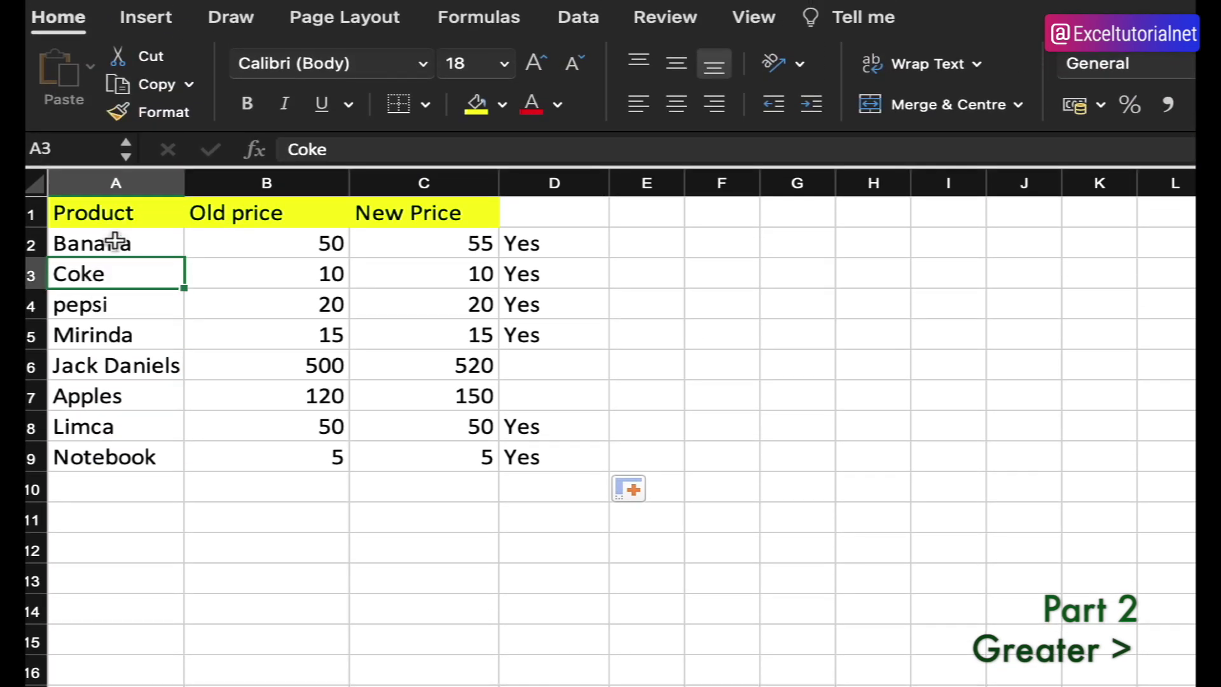
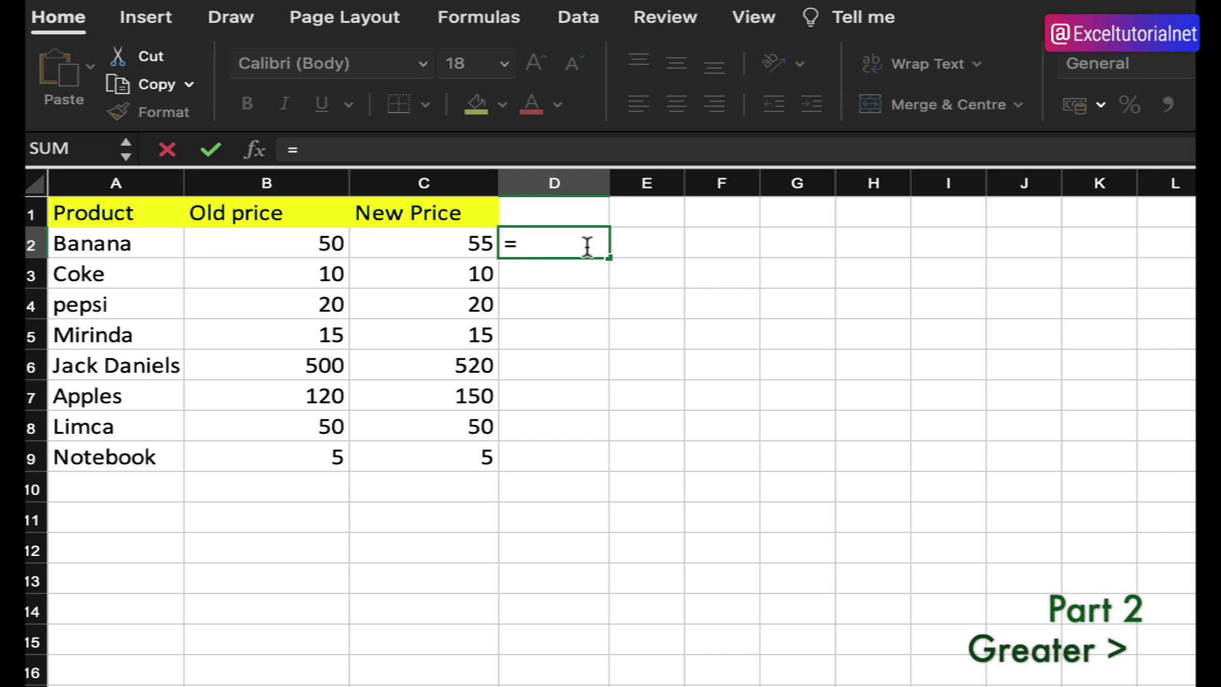
Enter =OR(B2>100, C2>100) in D2 to test whether either price exceeds 100, and fill it down to D9
{"action": "type", "text": "OR("}
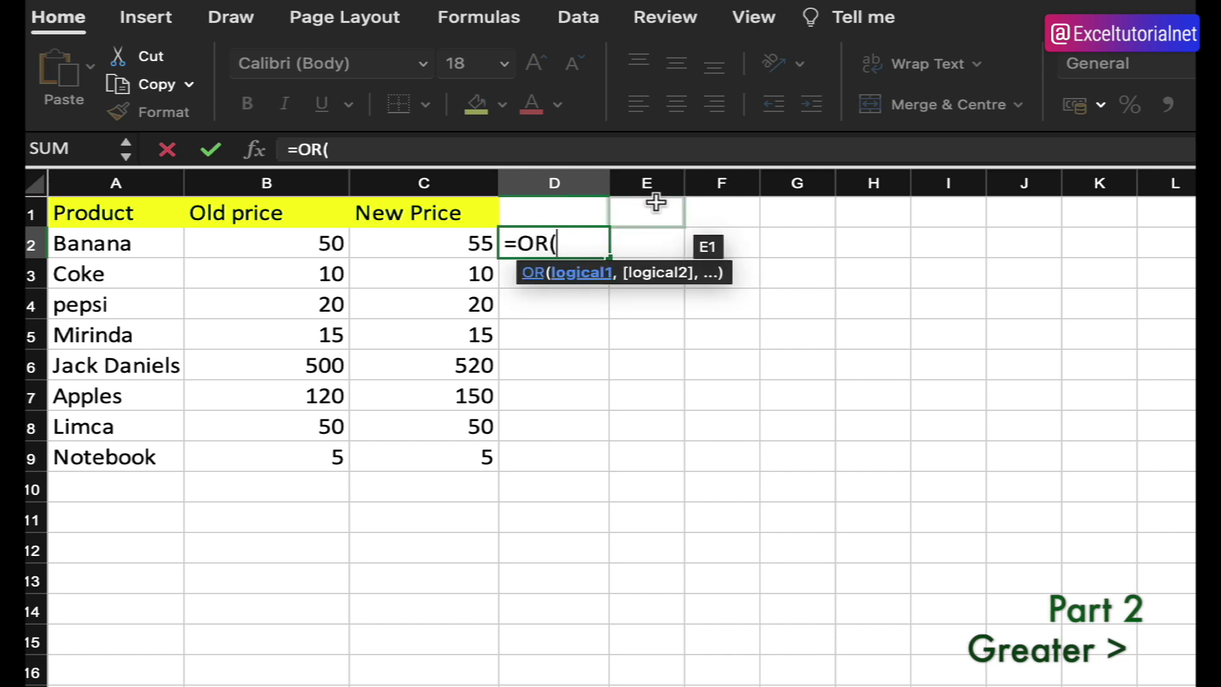
{"action": "left_click", "coordinate": [338, 242]}
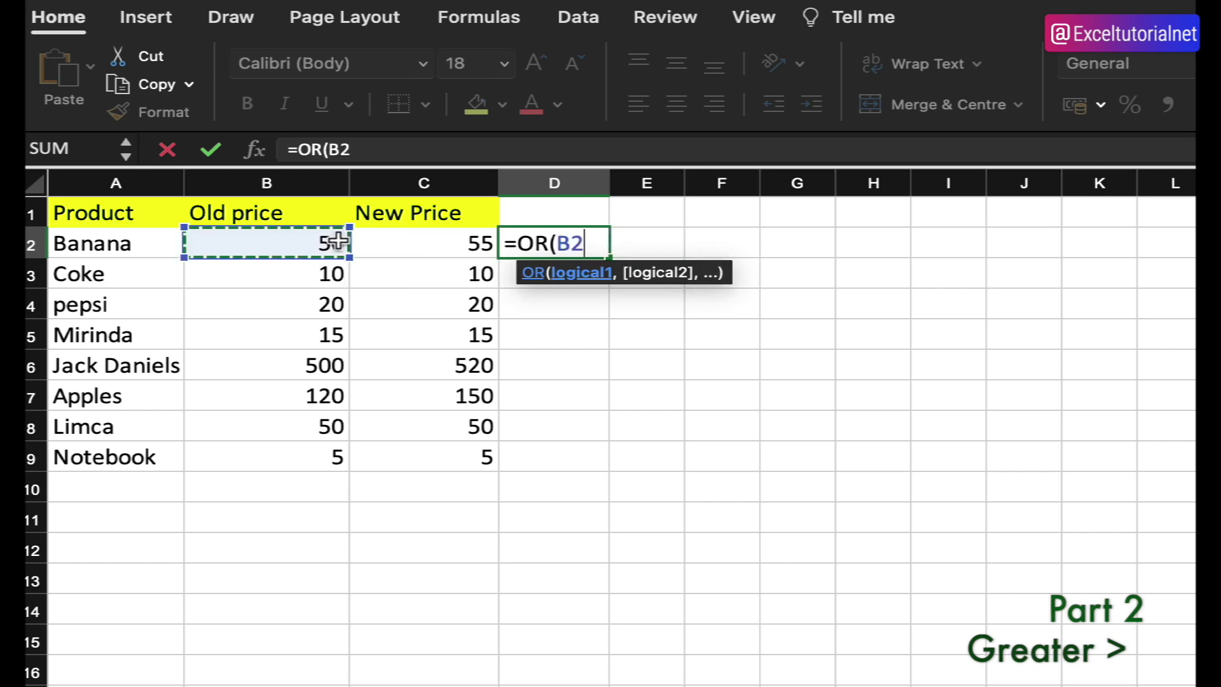
{"action": "type", "text": ">100,"}
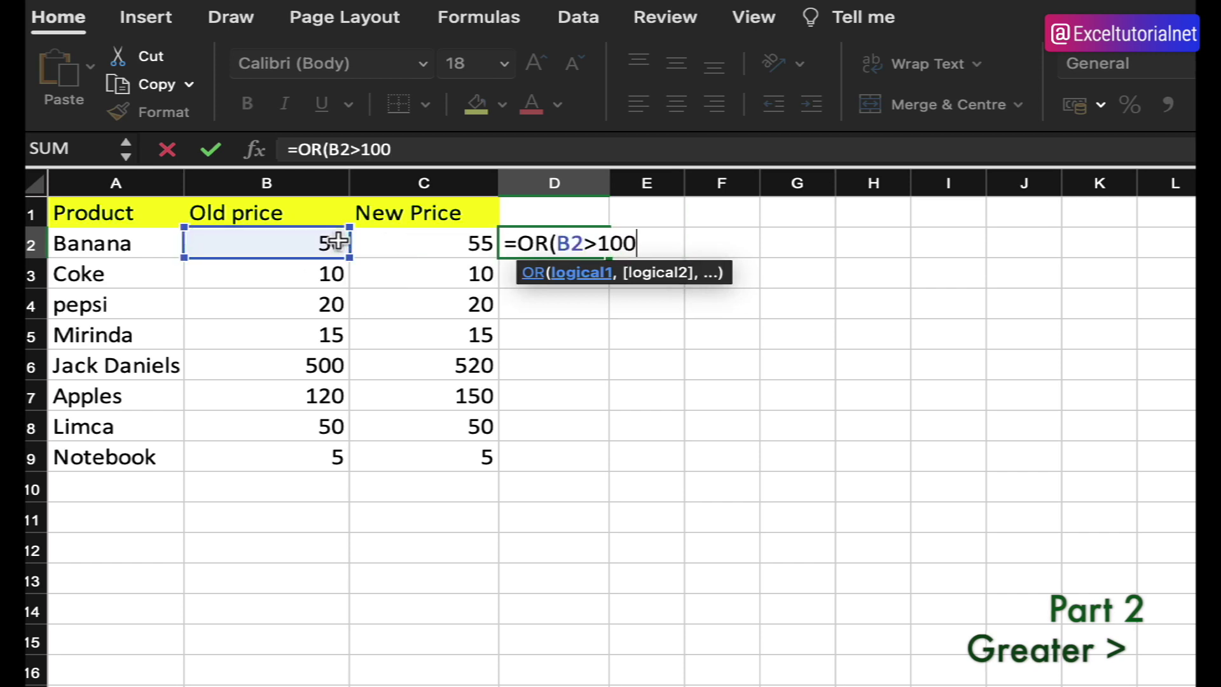
{"action": "left_click", "coordinate": [469, 241]}
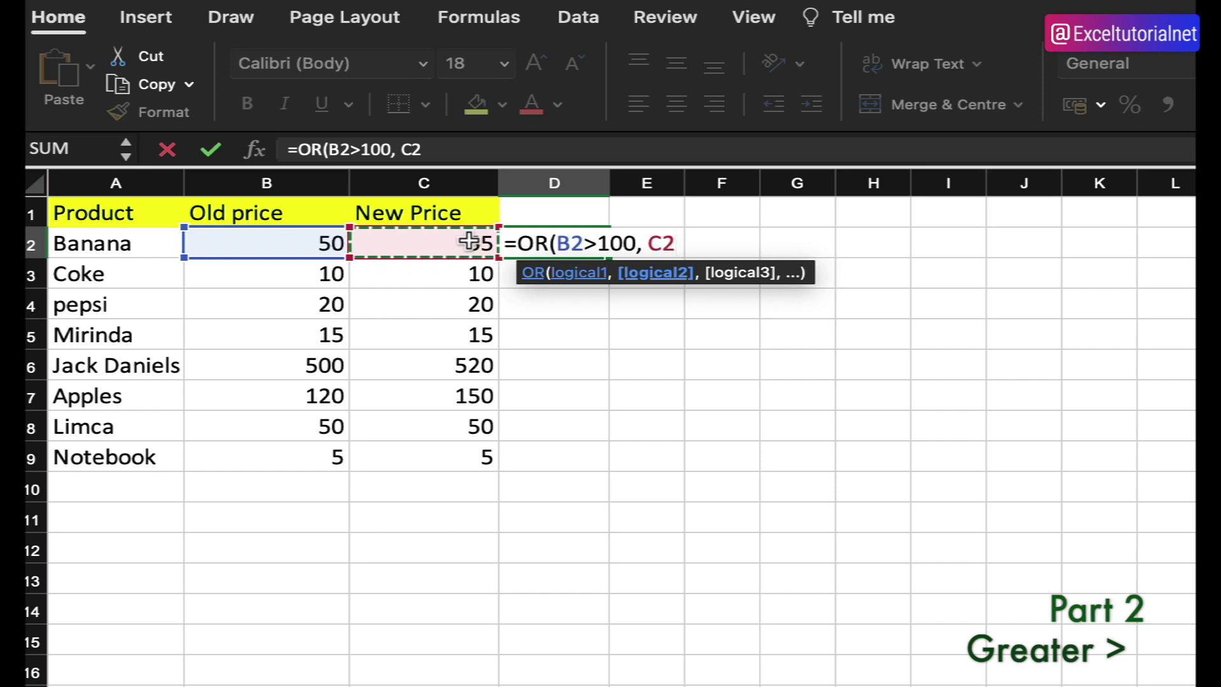
{"action": "type", "text": ">100)"}
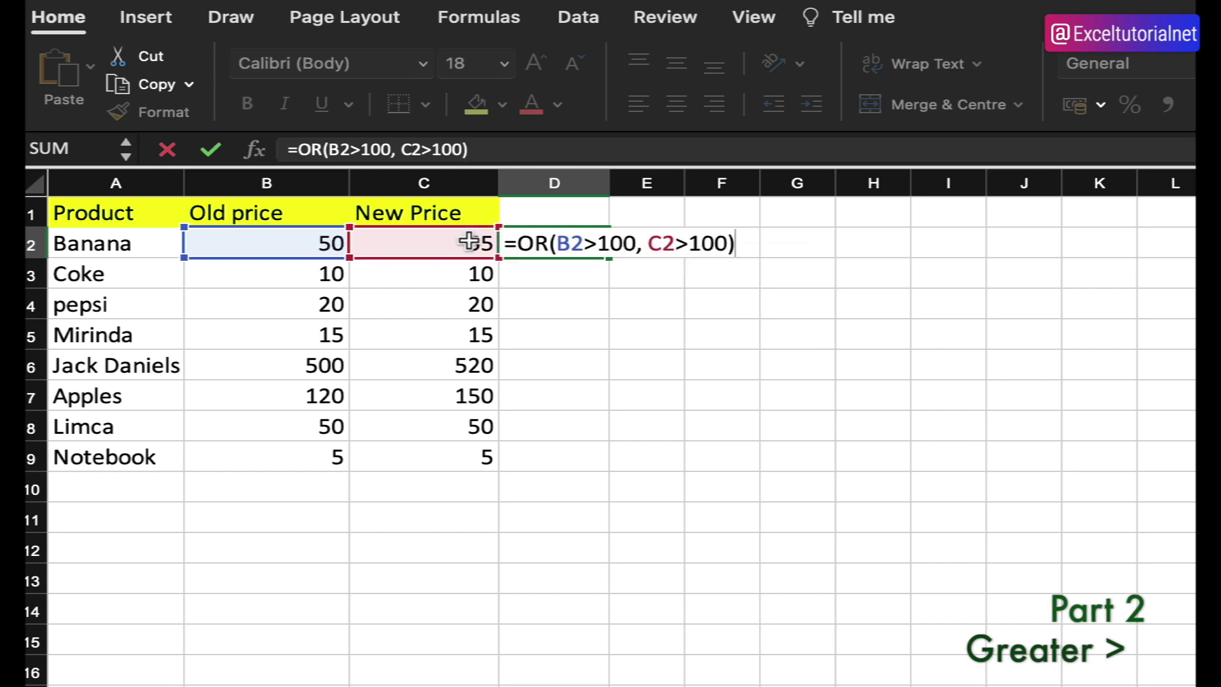
{"action": "key", "text": "Return"}
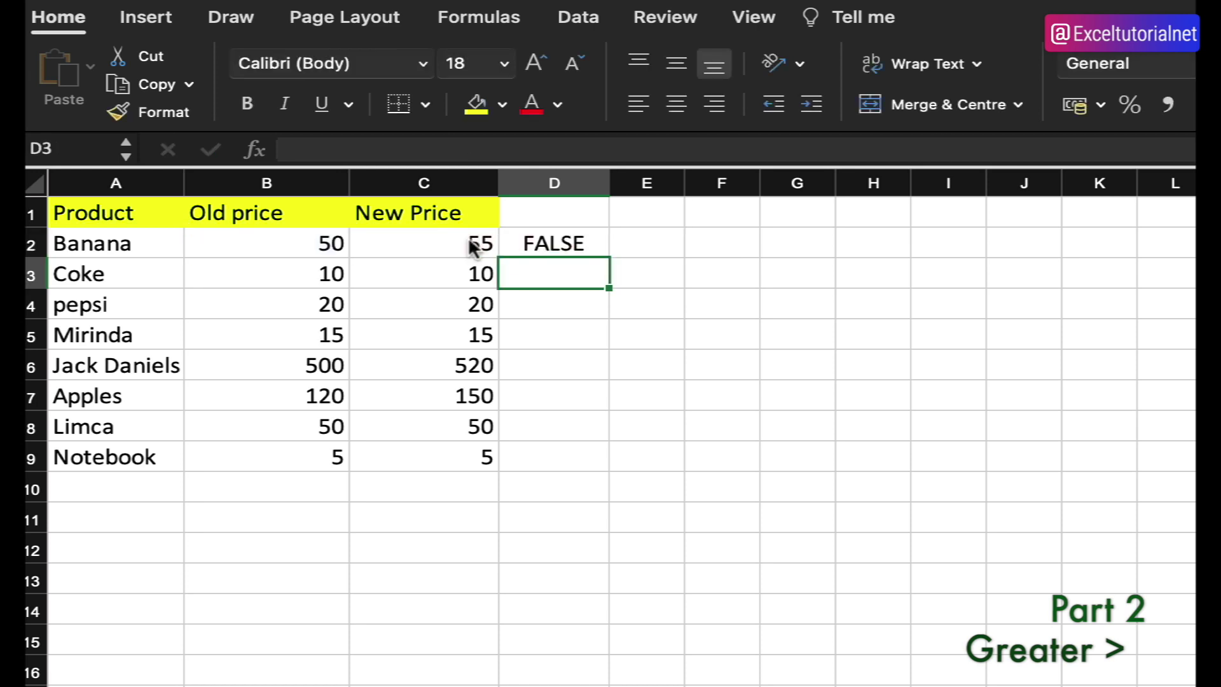
{"action": "left_click", "coordinate": [566, 249]}
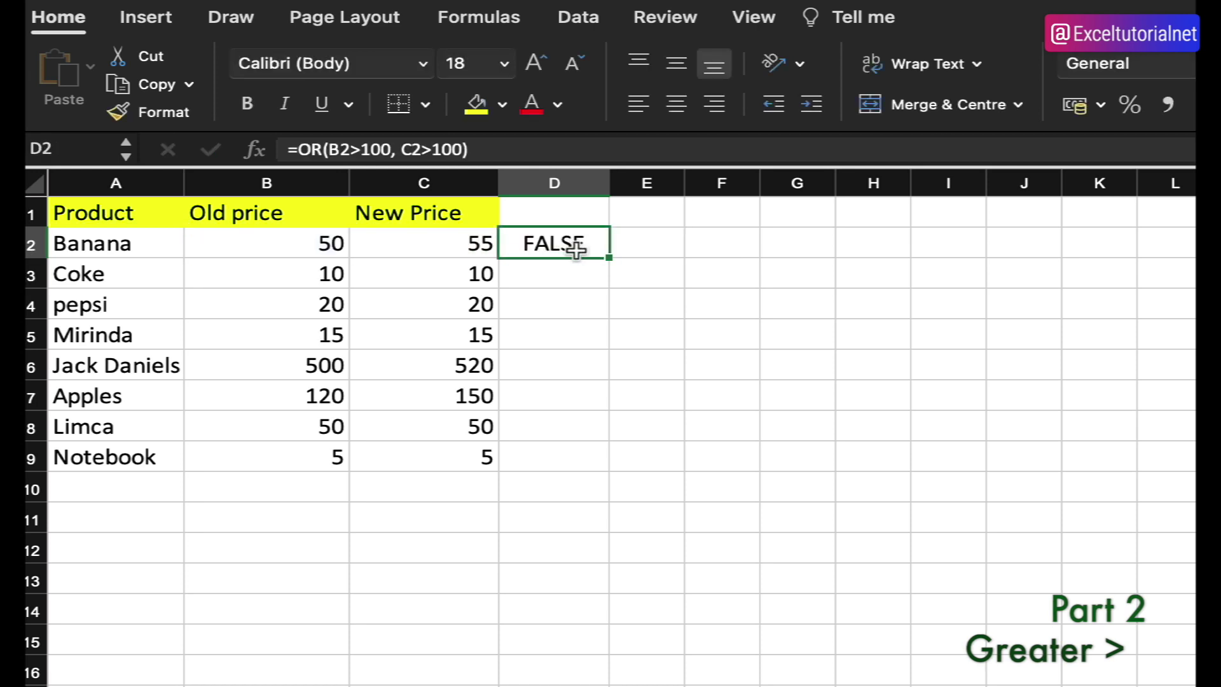
{"action": "double_click", "coordinate": [607, 258]}
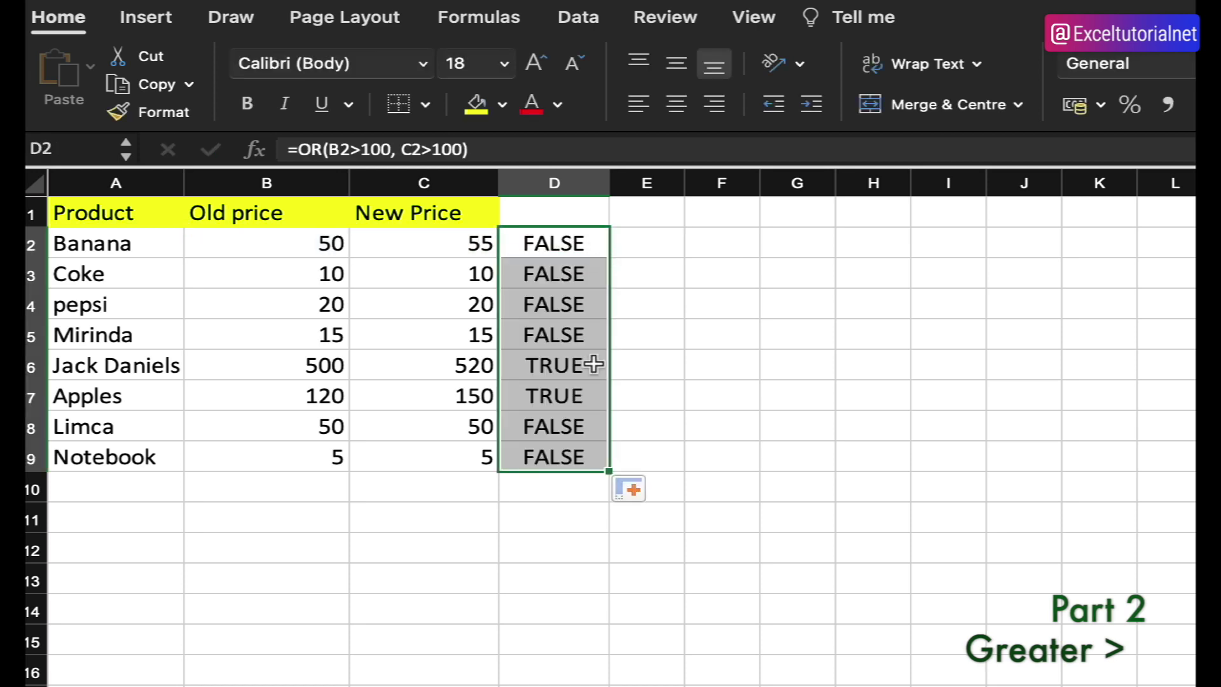
{"action": "left_click", "coordinate": [583, 298]}
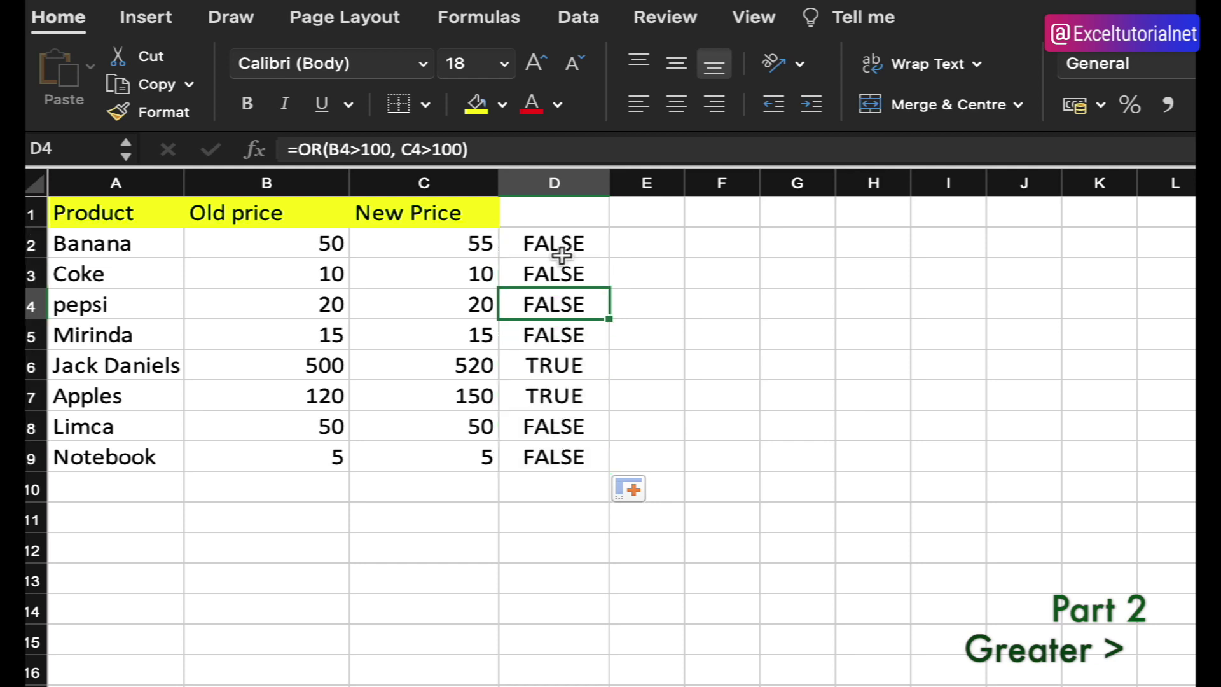
Wrap the OR test in D2 in an IF function so the formula reads =IF(OR(B2>100, C2>100), "","Yes")
{"action": "left_click", "coordinate": [553, 241]}
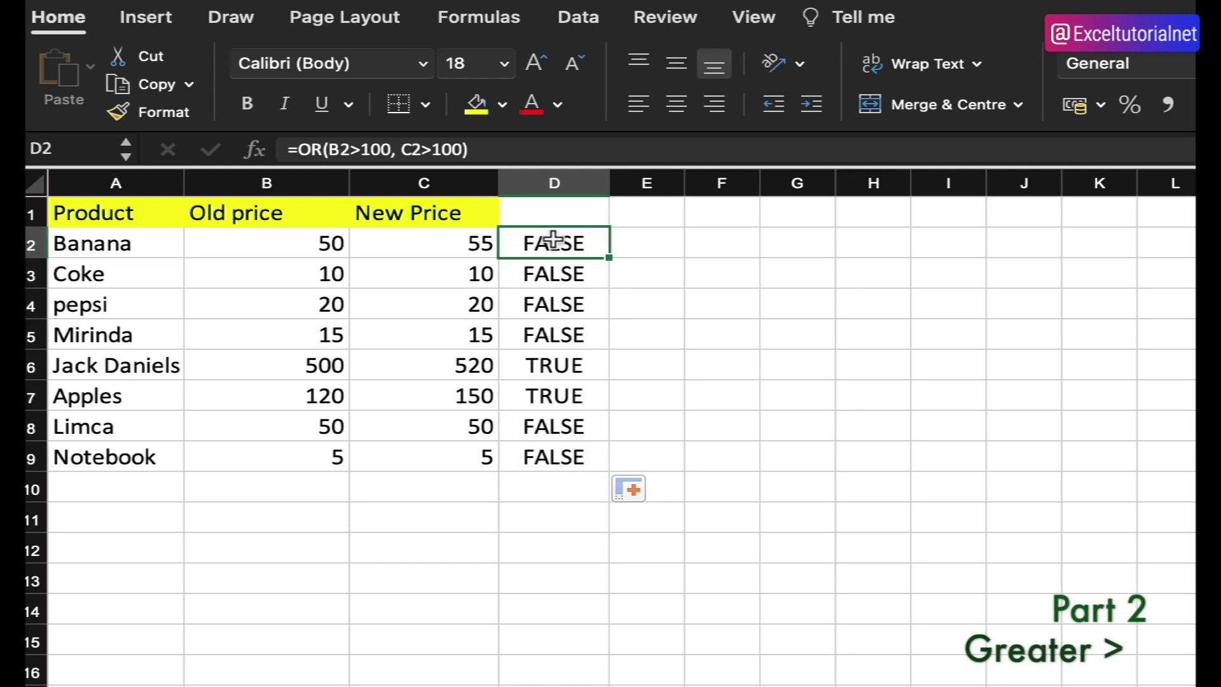
{"action": "double_click", "coordinate": [553, 241]}
{"action": "left_click", "coordinate": [526, 242]}
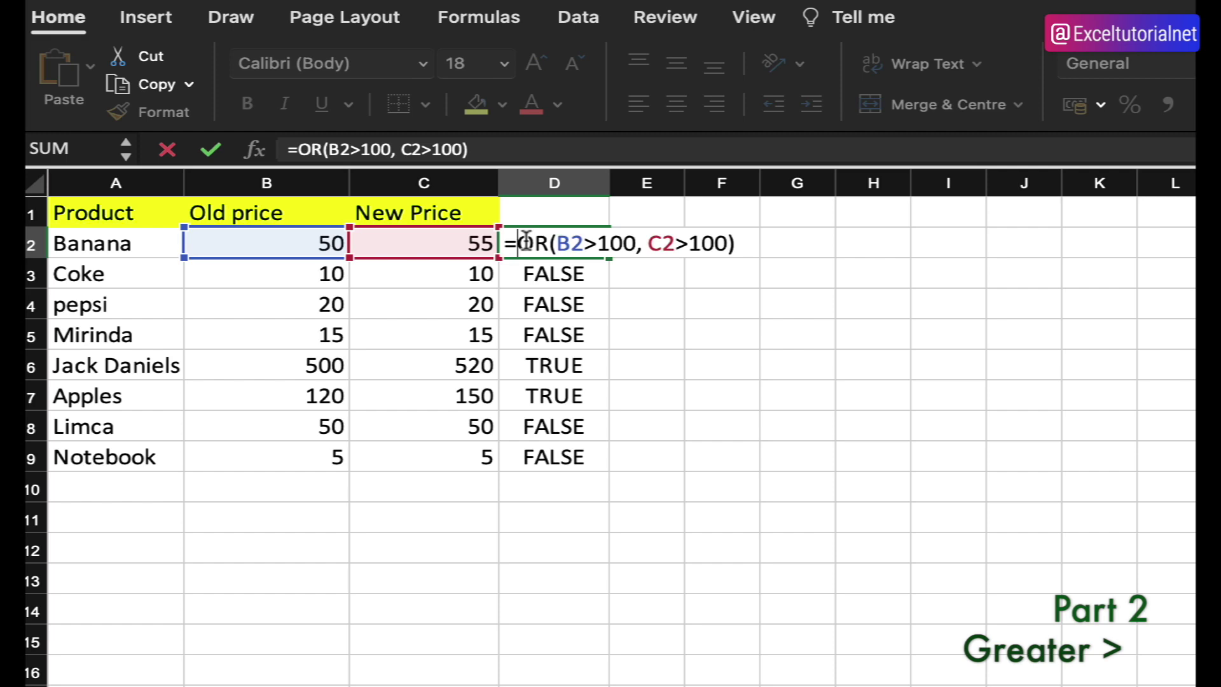
{"action": "type", "text": "IF("}
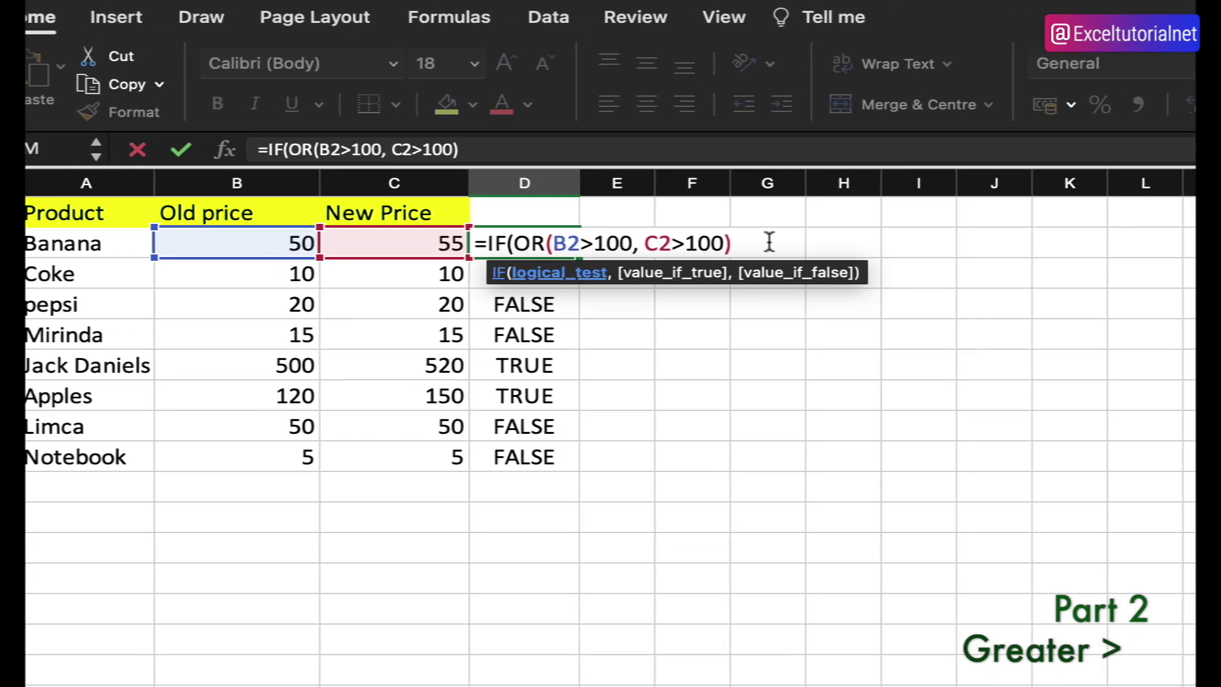
{"action": "left_click", "coordinate": [799, 120]}
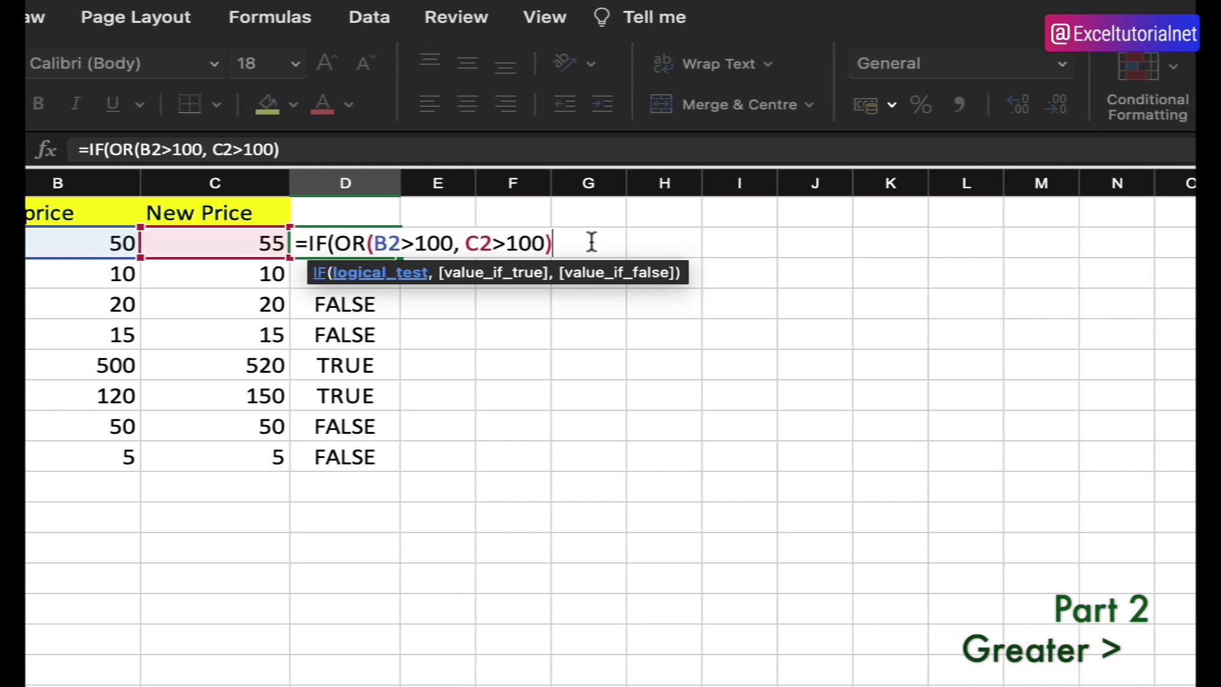
{"action": "type", "text": ","}
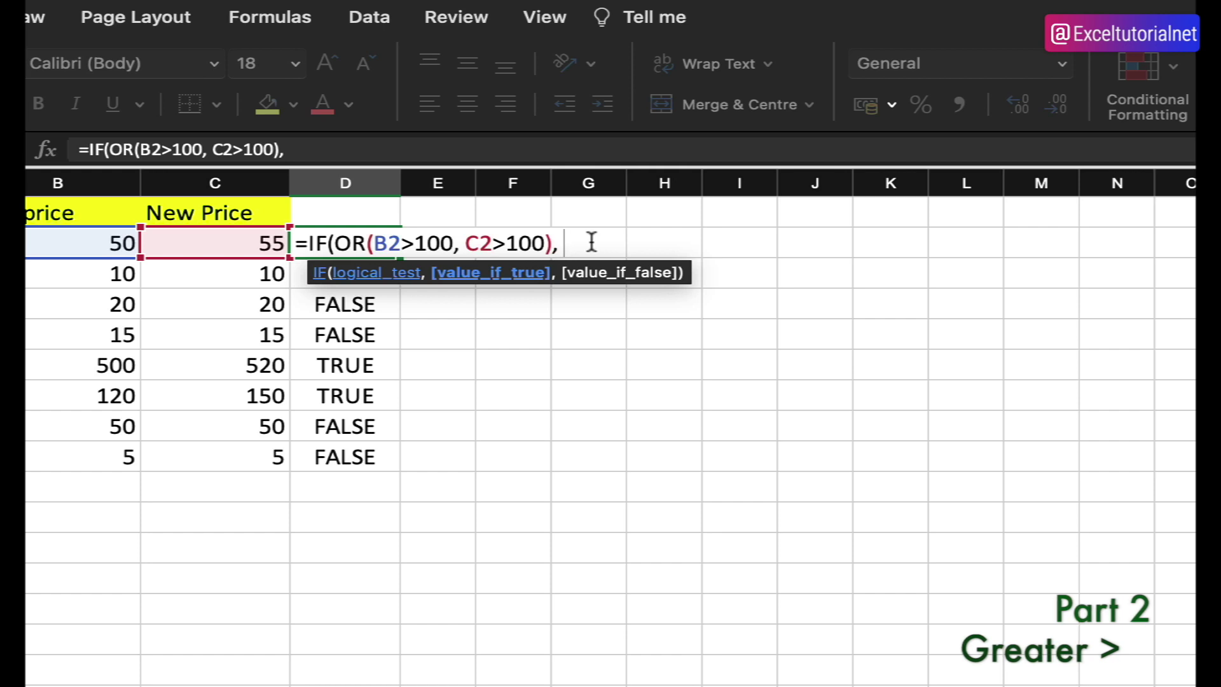
{"action": "type", "text": "\"\","}
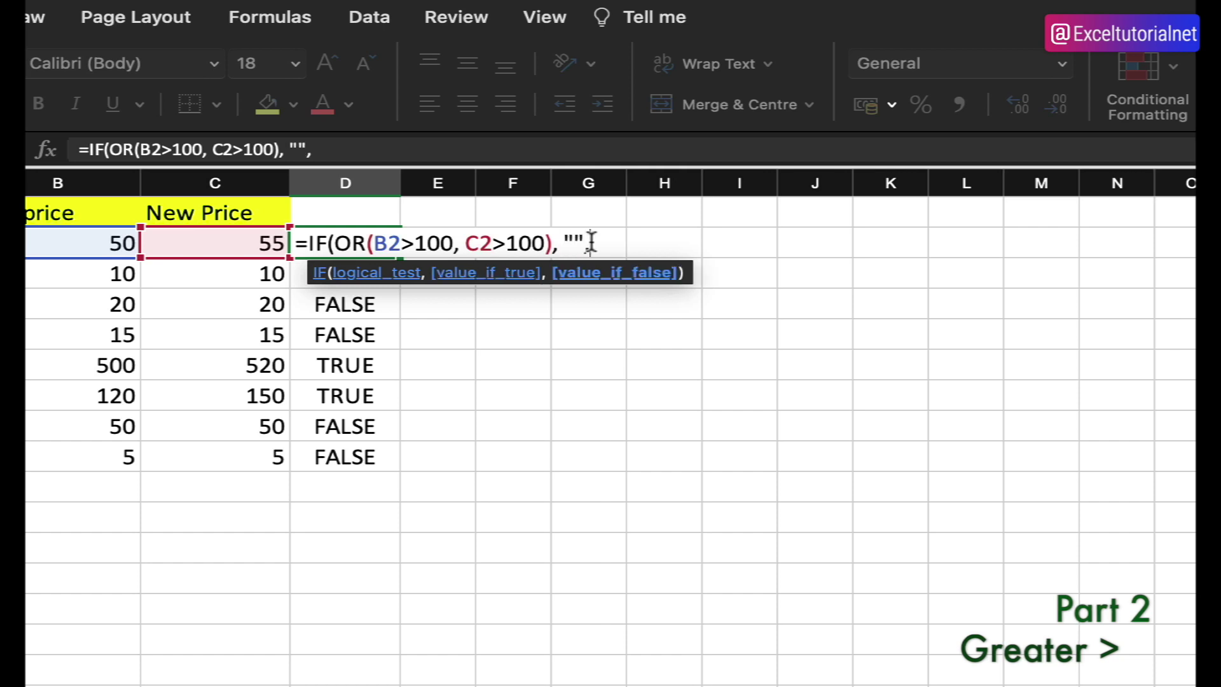
{"action": "type", "text": "\"Yes\")"}
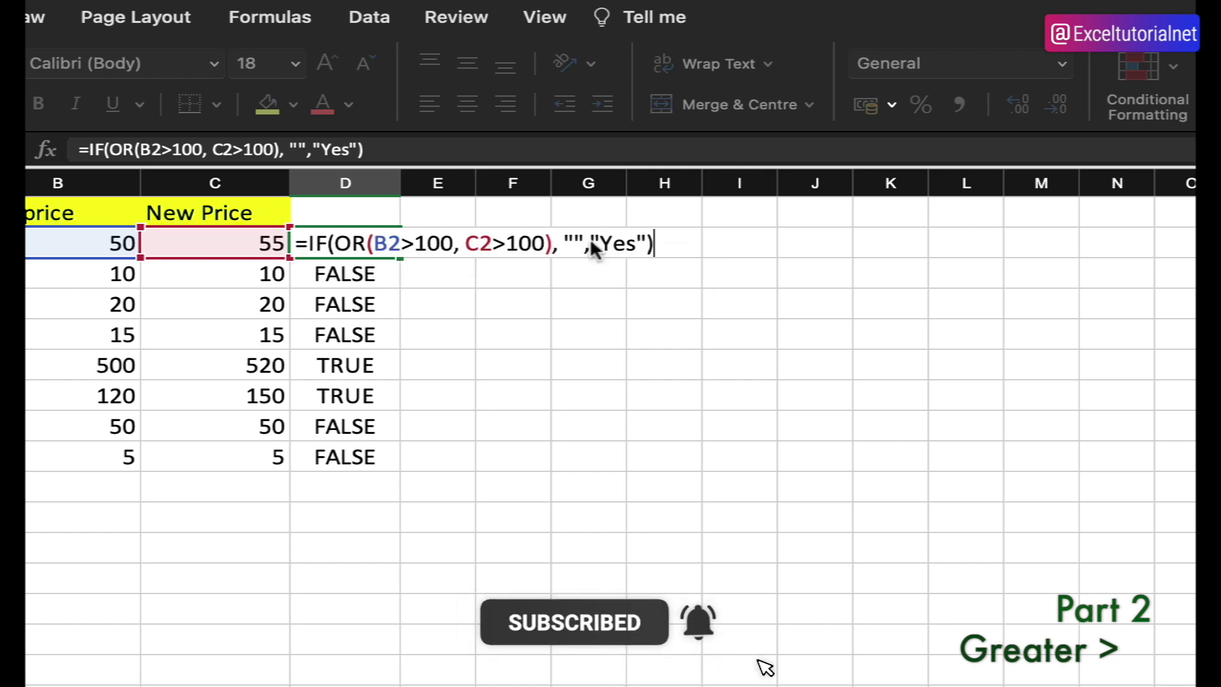
{"action": "key", "text": "Return"}
{"action": "left_click", "coordinate": [390, 248]}
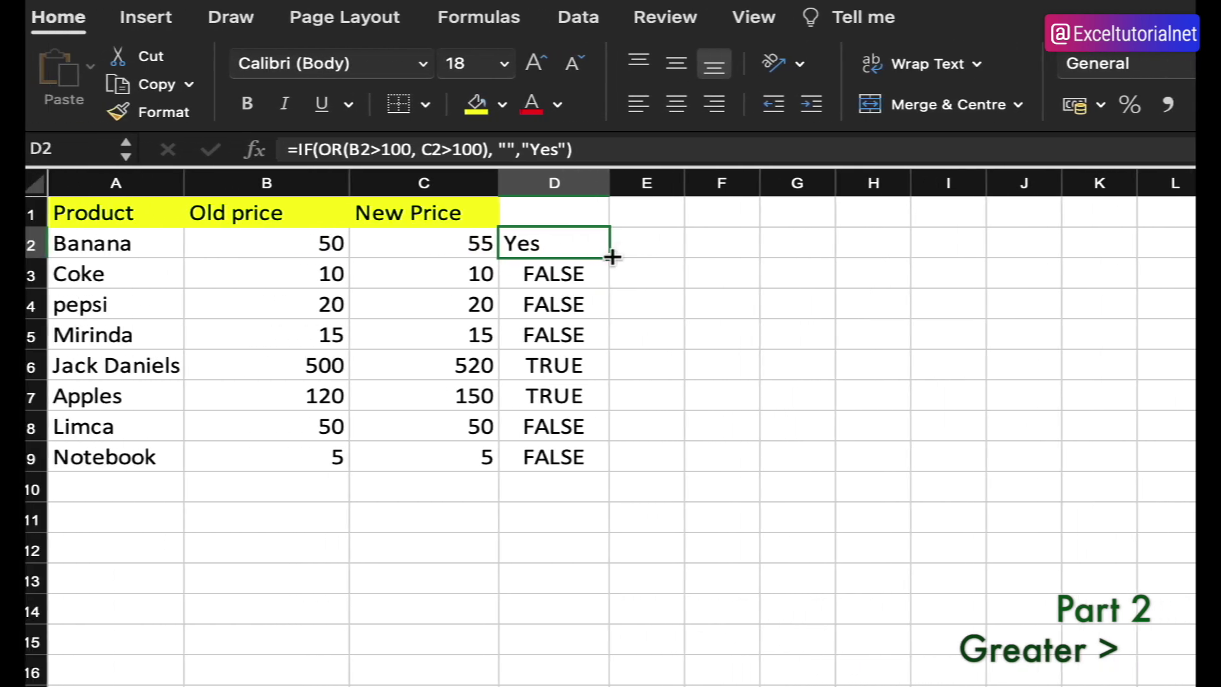
Fill the IF(OR) formula from D2 down to D9 and check its results against the prices of Jack Daniels and Apples
{"action": "double_click", "coordinate": [584, 256]}
{"action": "left_click", "coordinate": [541, 398]}
{"action": "left_click_drag", "start_coordinate": [559, 242], "coordinate": [555, 340]}
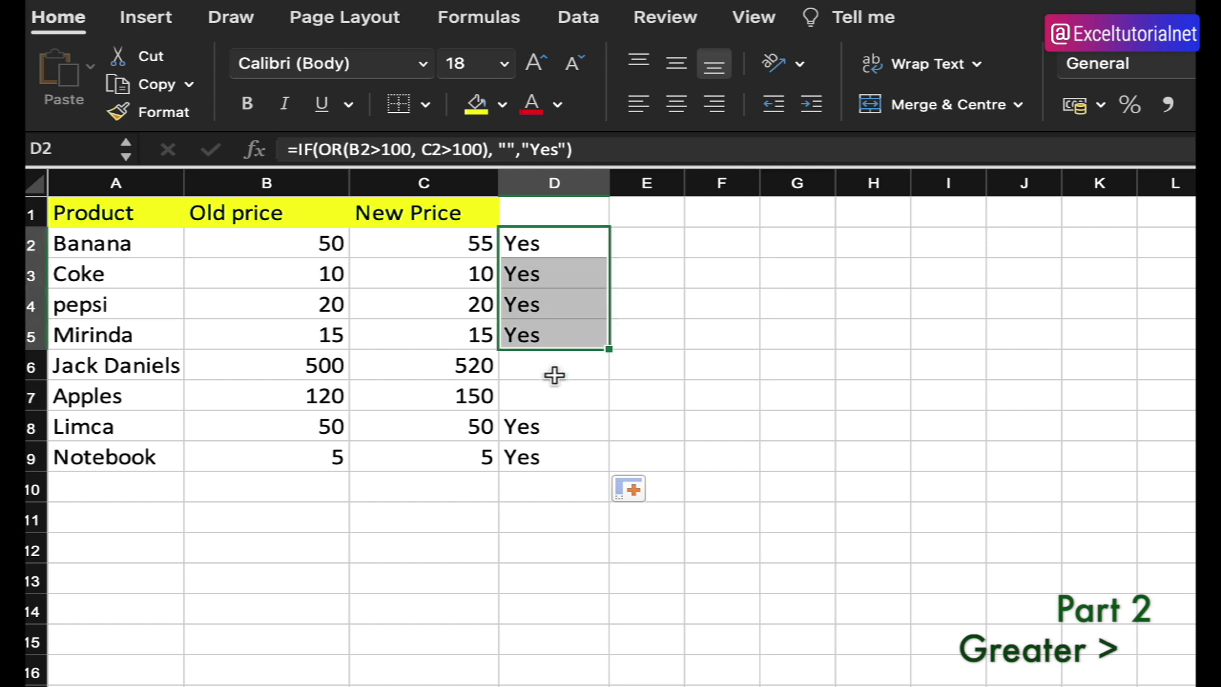
{"action": "left_click", "coordinate": [544, 364]}
{"action": "left_click_drag", "start_coordinate": [321, 366], "coordinate": [492, 400]}
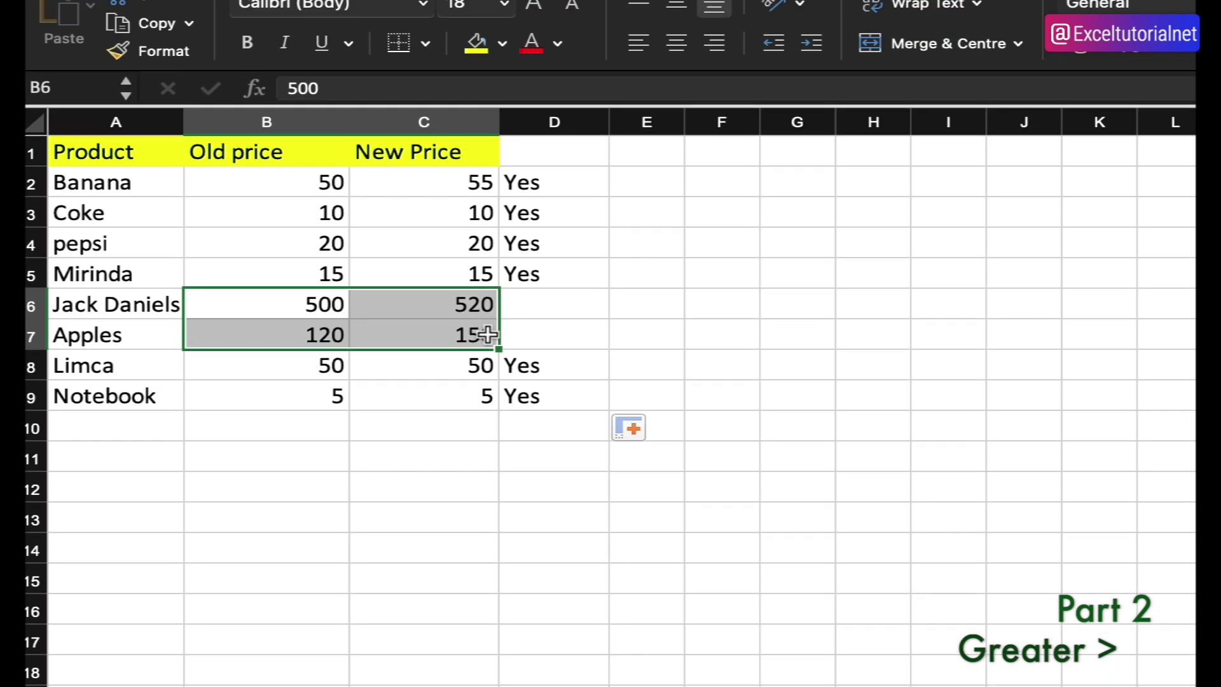
{"action": "left_click", "coordinate": [647, 210]}
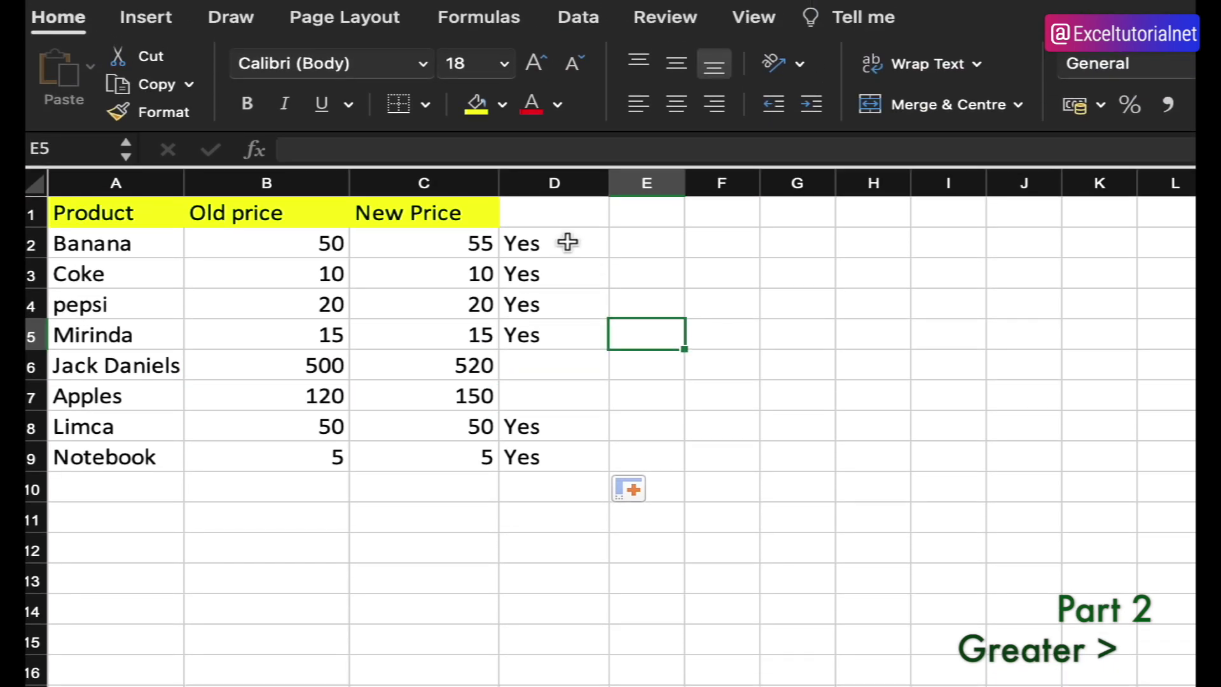
Clear the IF(OR) results from D2:D9
{"action": "left_click_drag", "start_coordinate": [560, 121], "coordinate": [553, 351]}
{"action": "left_click_drag", "start_coordinate": [553, 474], "coordinate": [554, 462]}
{"action": "key", "text": "Delete"}
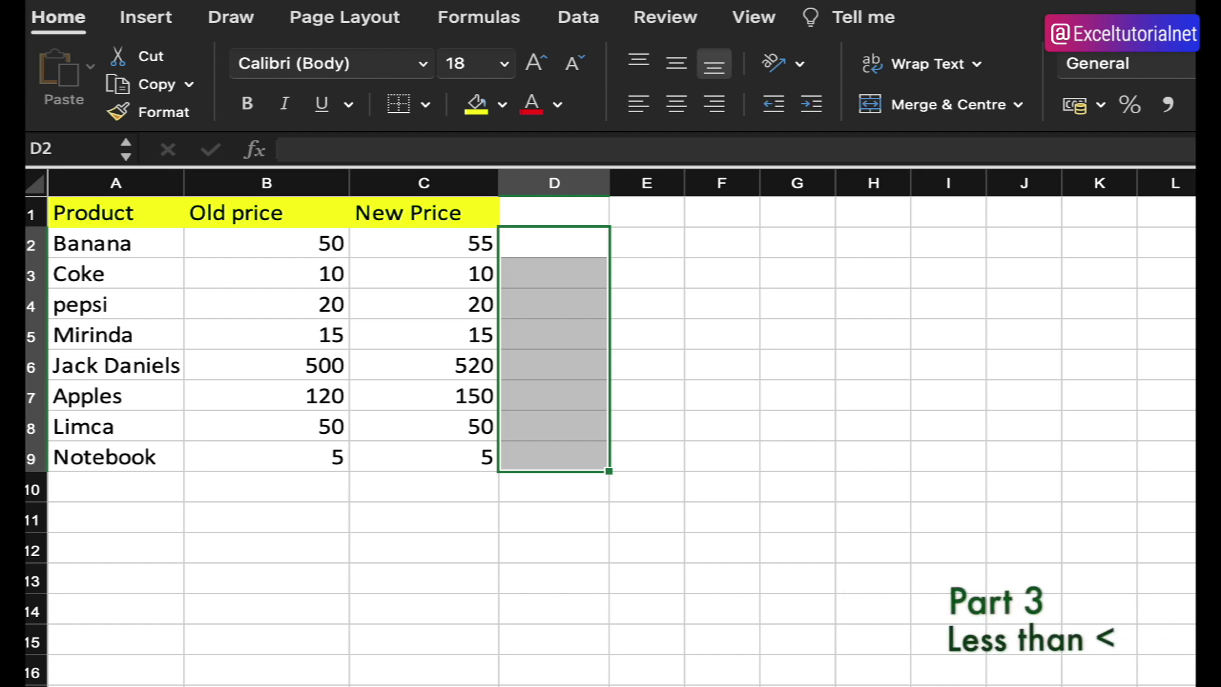
Enter =C2<B2 in D2 to test whether the new price is below the old price, and fill it down to D9
{"action": "left_click", "coordinate": [539, 251]}
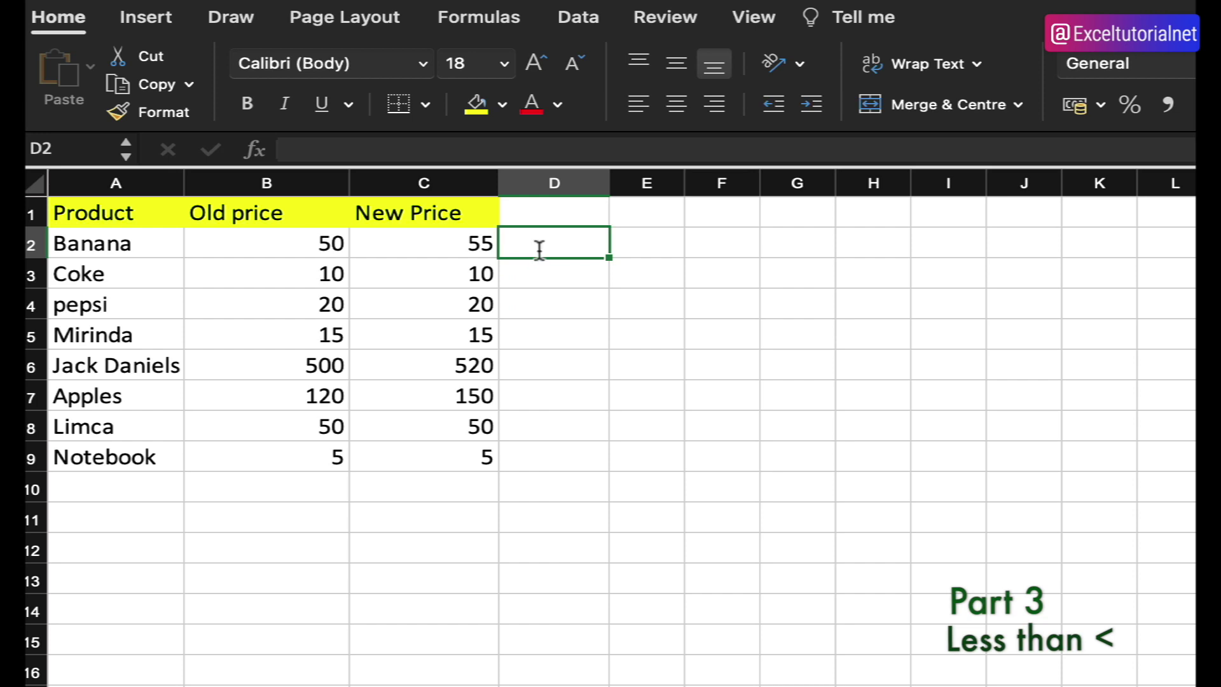
{"action": "double_click", "coordinate": [538, 250]}
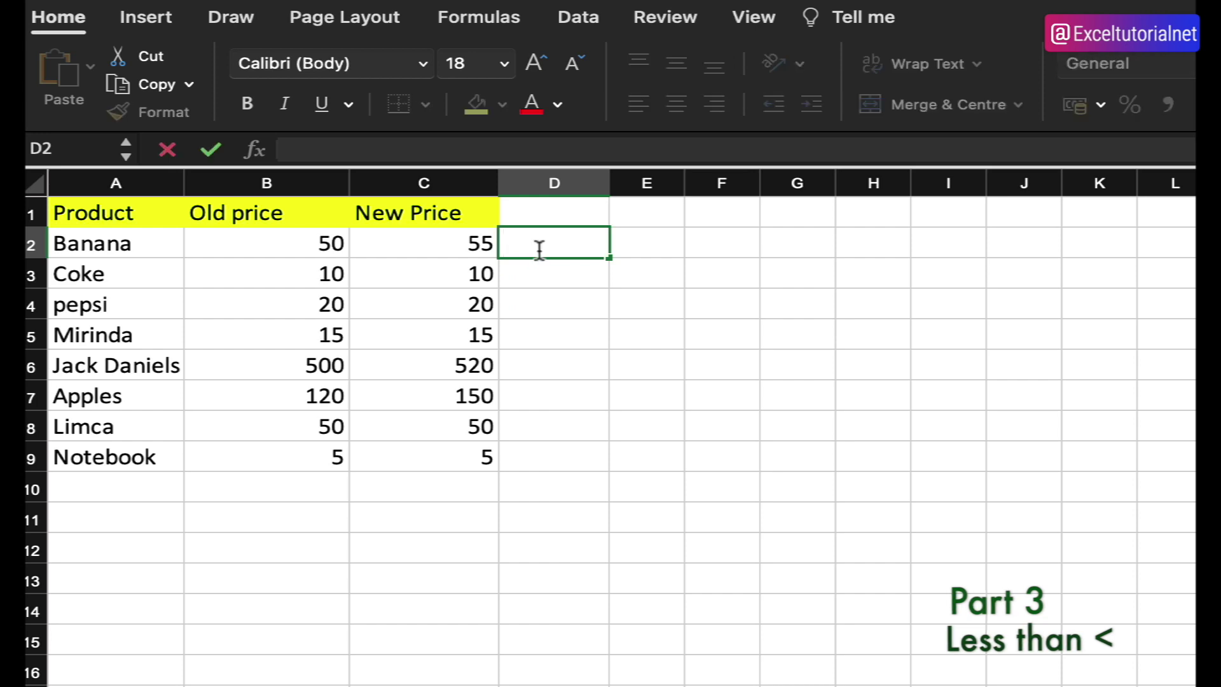
{"action": "type", "text": "="}
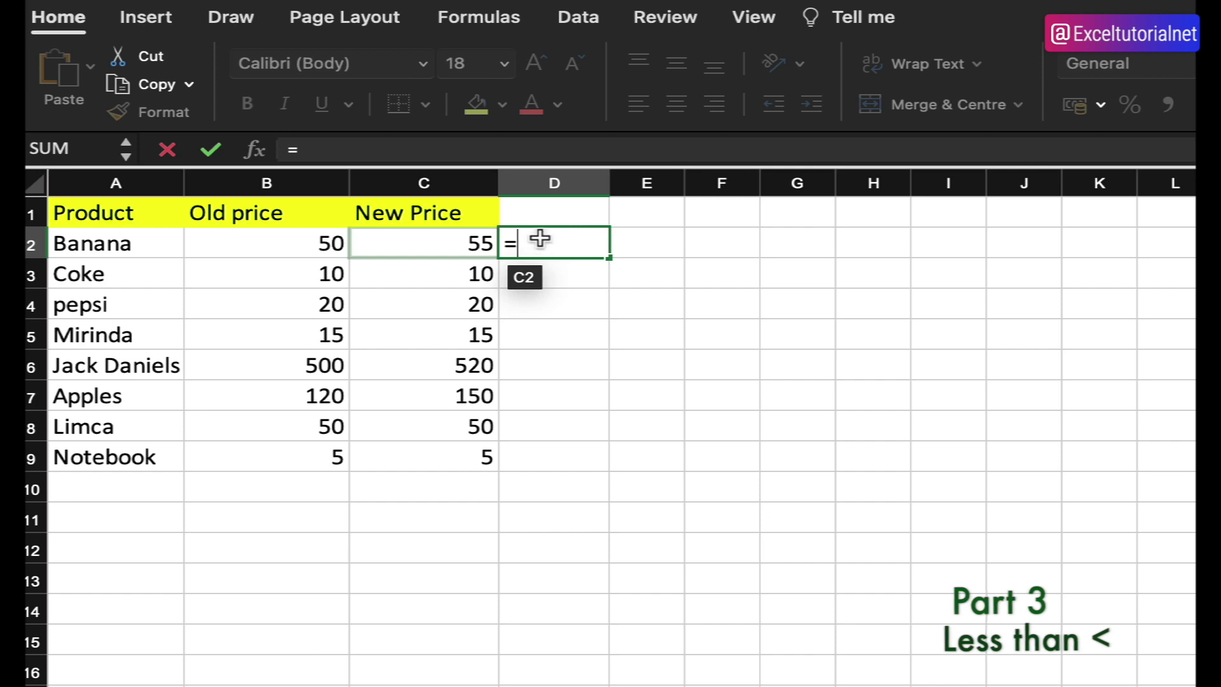
{"action": "left_click", "coordinate": [416, 247]}
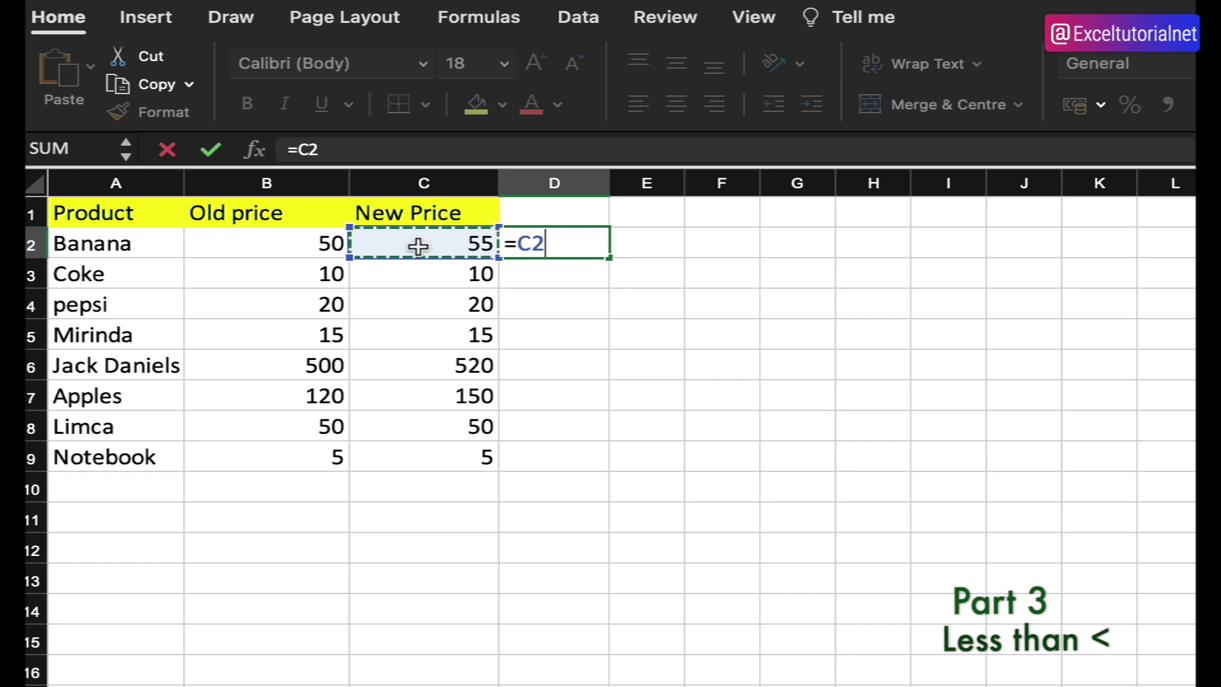
{"action": "type", "text": "<"}
{"action": "left_click", "coordinate": [268, 245]}
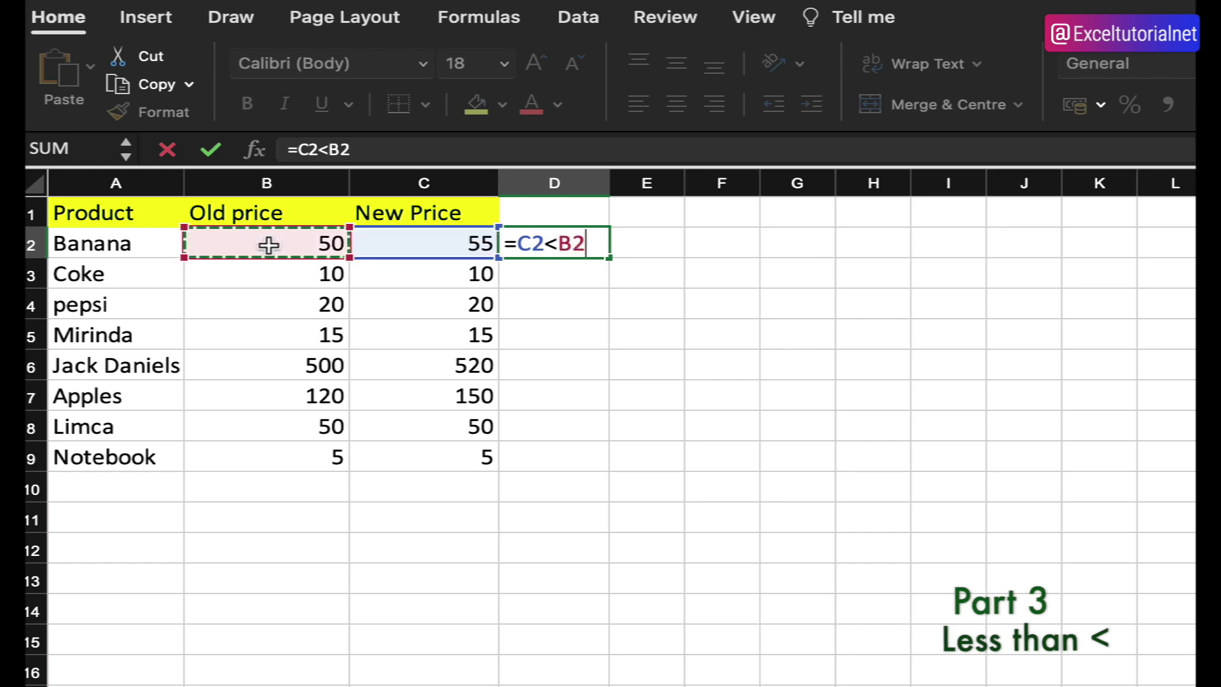
{"action": "key", "text": "Return"}
{"action": "left_click", "coordinate": [604, 254]}
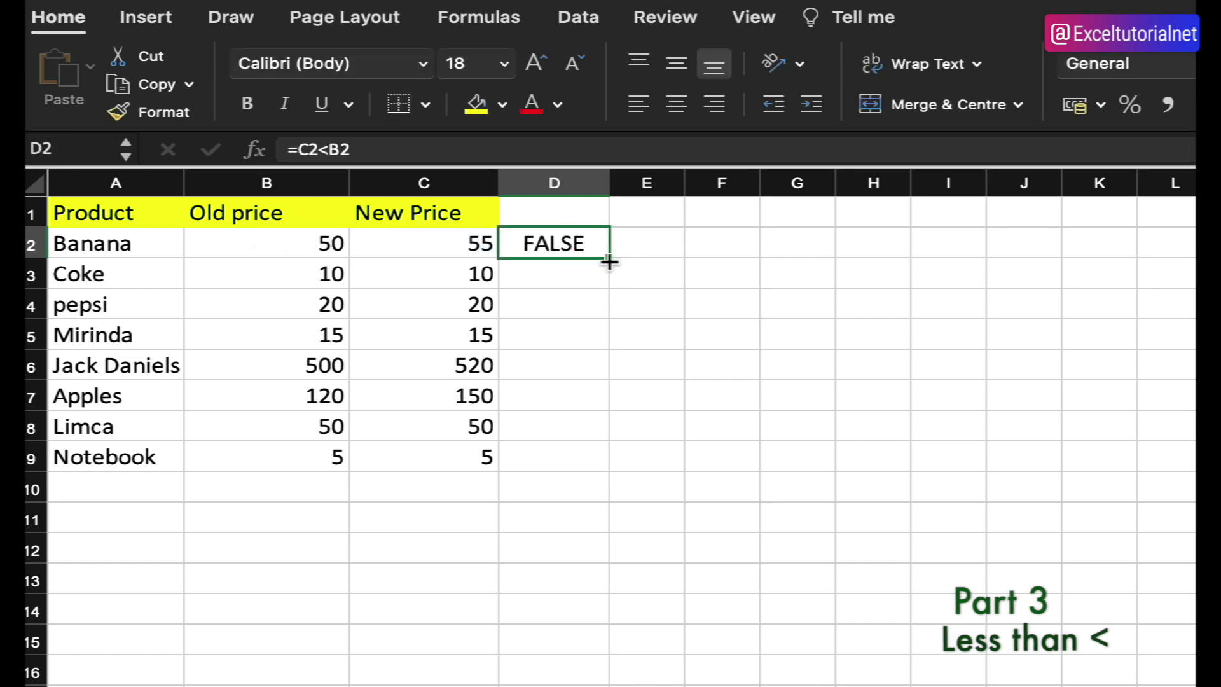
{"action": "left_click_drag", "start_coordinate": [609, 261], "coordinate": [624, 463]}
{"action": "left_click", "coordinate": [628, 271]}
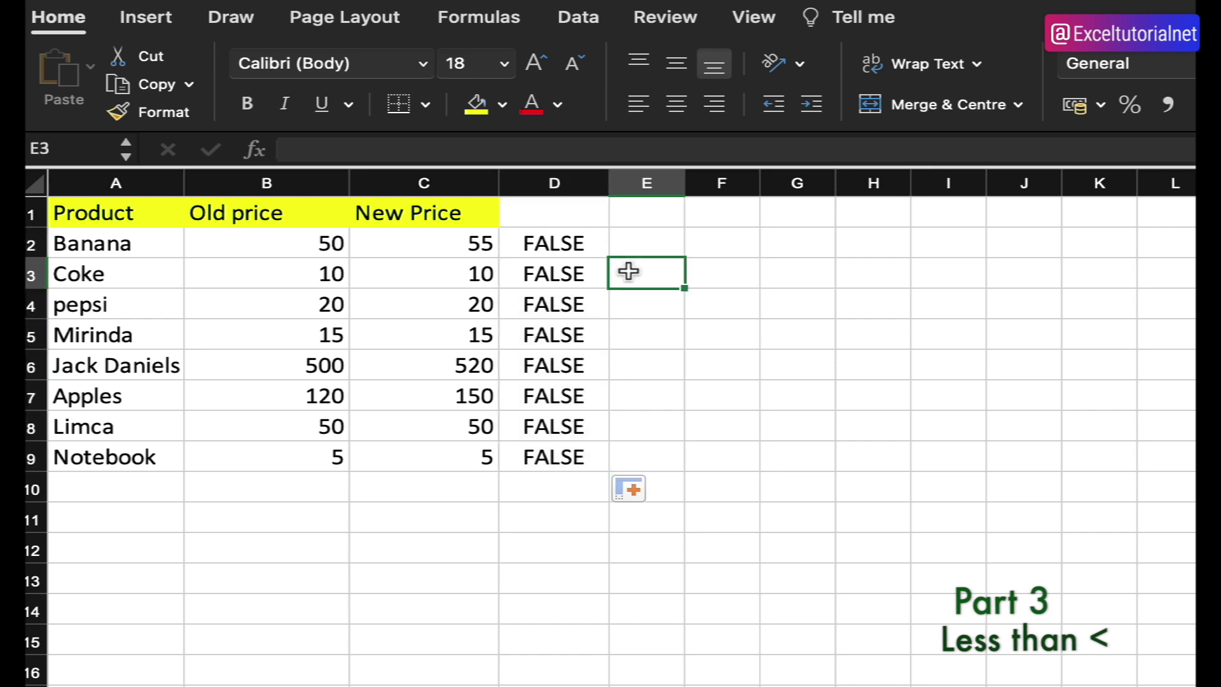
{"action": "left_click_drag", "start_coordinate": [585, 237], "coordinate": [544, 438]}
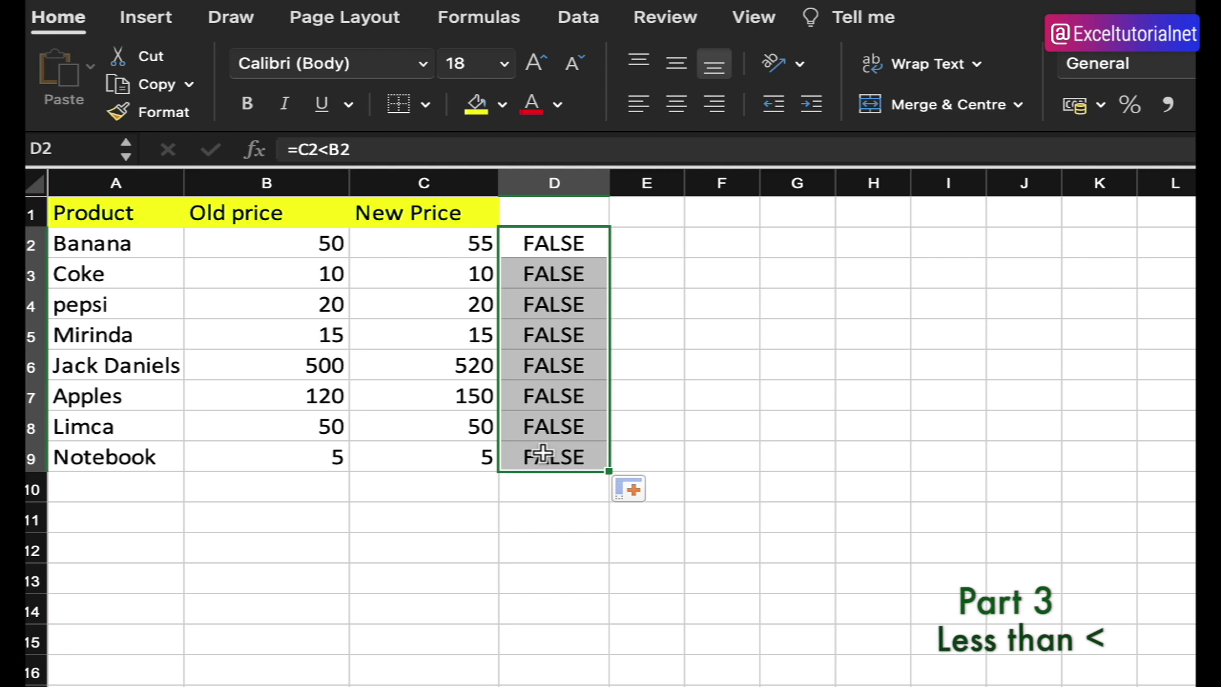
{"action": "left_click", "coordinate": [578, 301]}
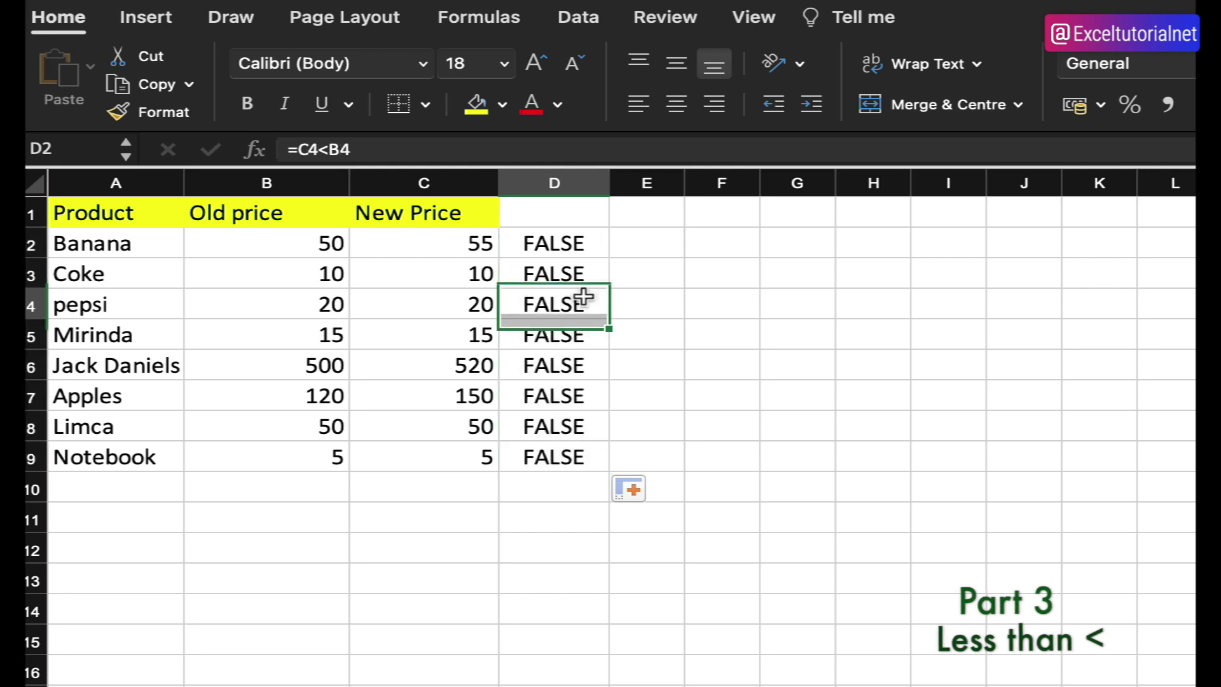
{"action": "double_click", "coordinate": [561, 242]}
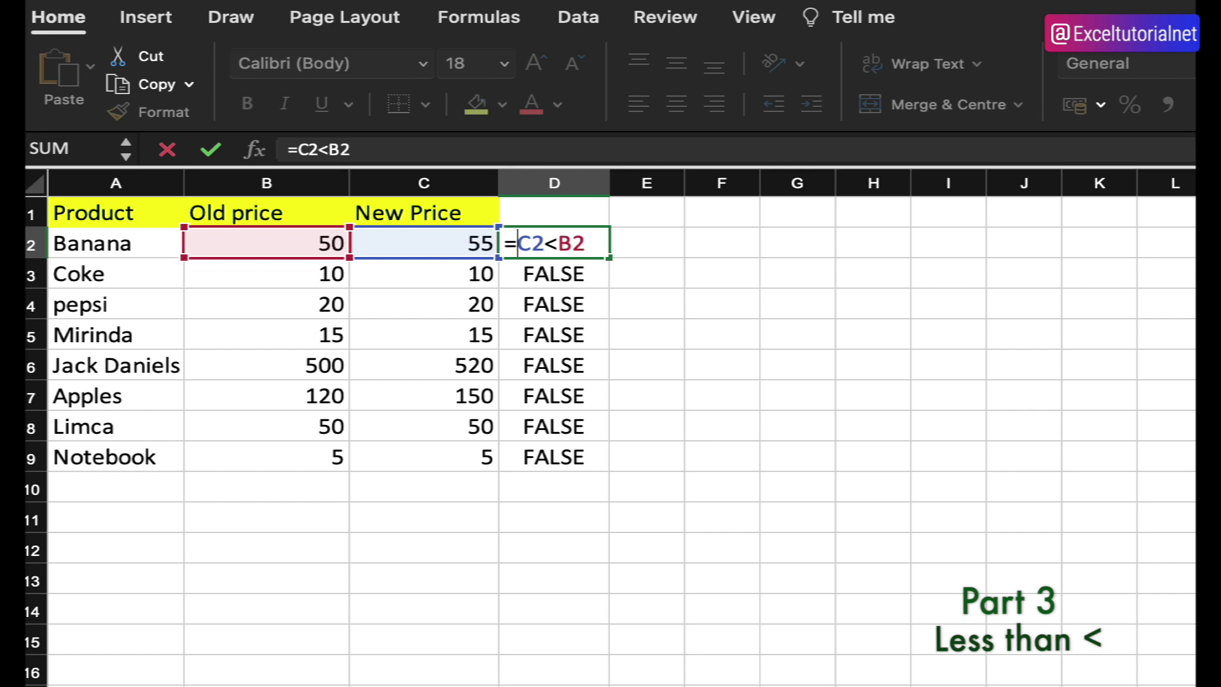
{"action": "left_click", "coordinate": [584, 244]}
{"action": "key", "text": "Return"}
{"action": "key", "text": "BackSpace"}
{"action": "left_click", "coordinate": [581, 241]}
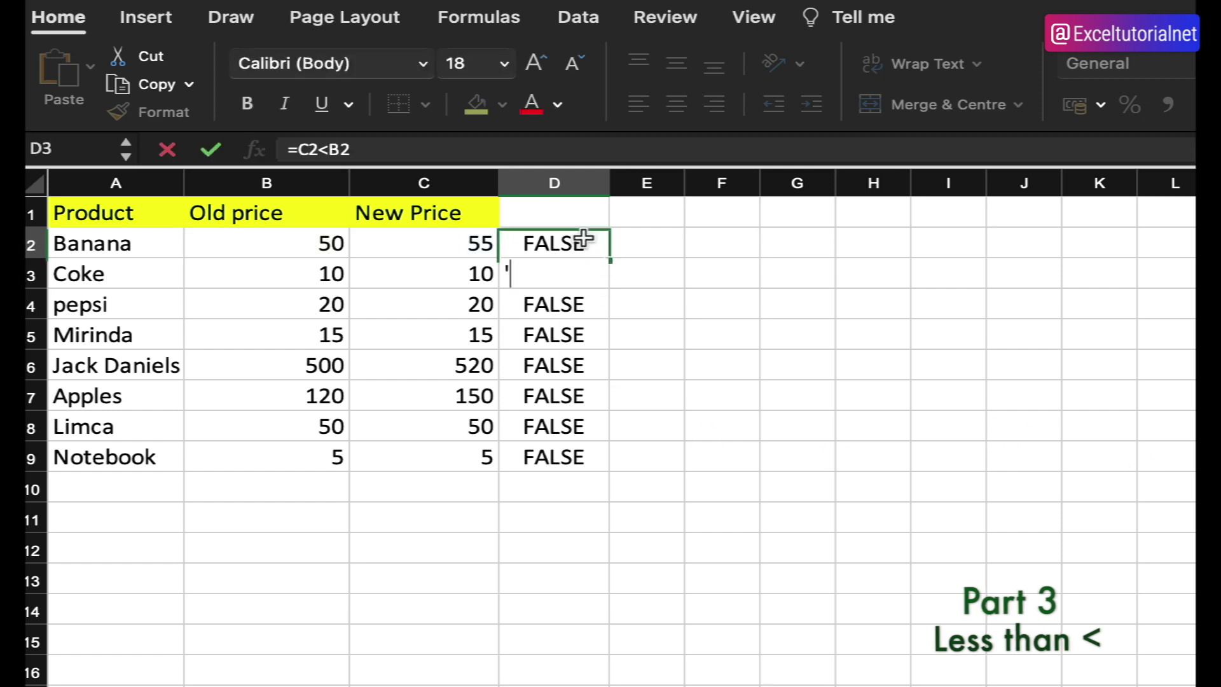
Replace the comparison in D2 with =AND(B2<100, C2<100) to test whether both prices are under 100, and fill it down to D9
{"action": "double_click", "coordinate": [522, 243]}
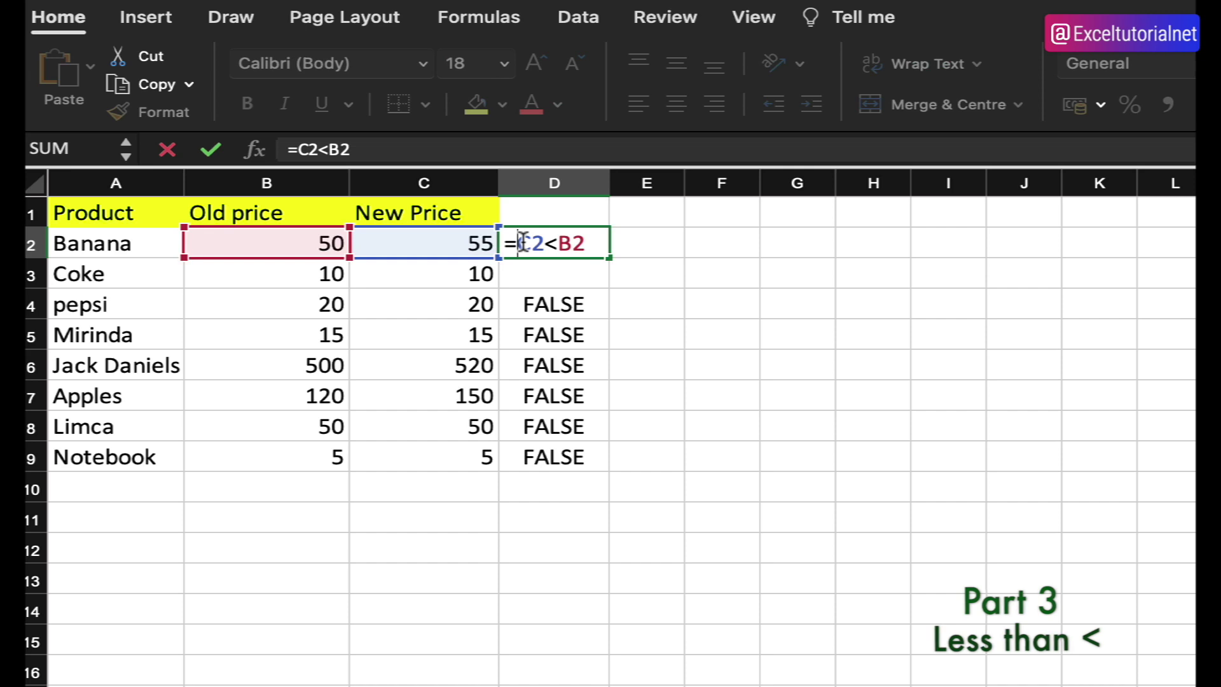
{"action": "left_click_drag", "start_coordinate": [588, 244], "coordinate": [520, 247]}
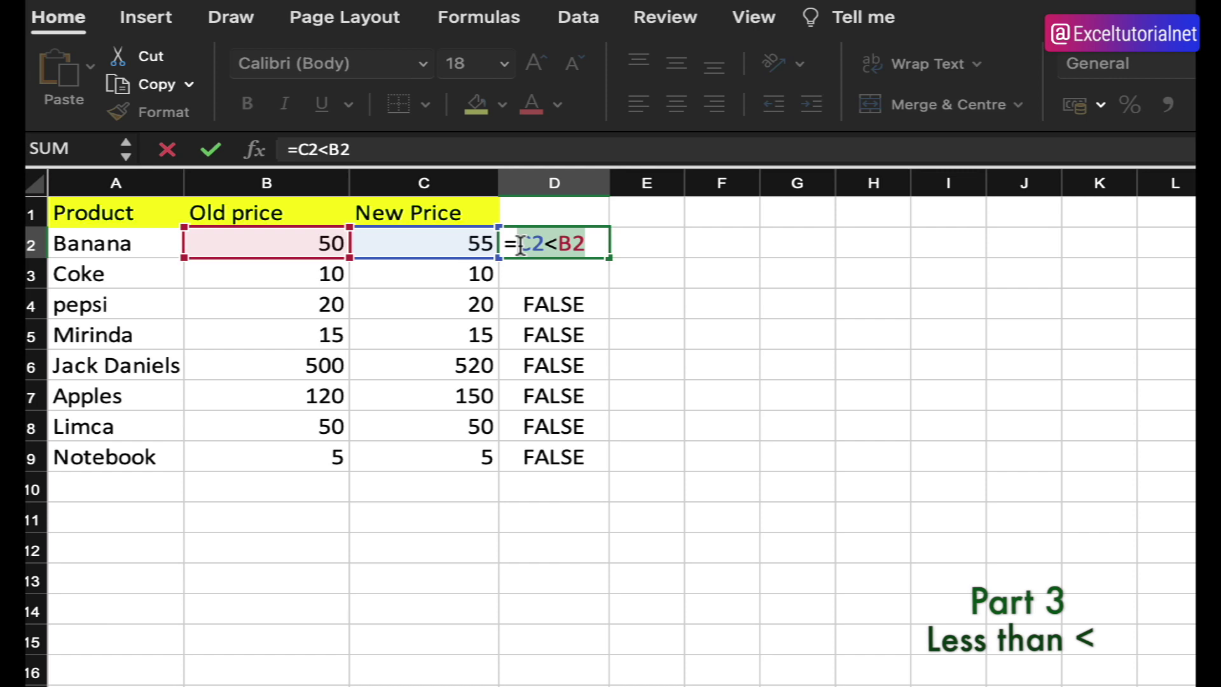
{"action": "type", "text": "AND("}
{"action": "left_click", "coordinate": [297, 240]}
{"action": "type", "text": "<"}
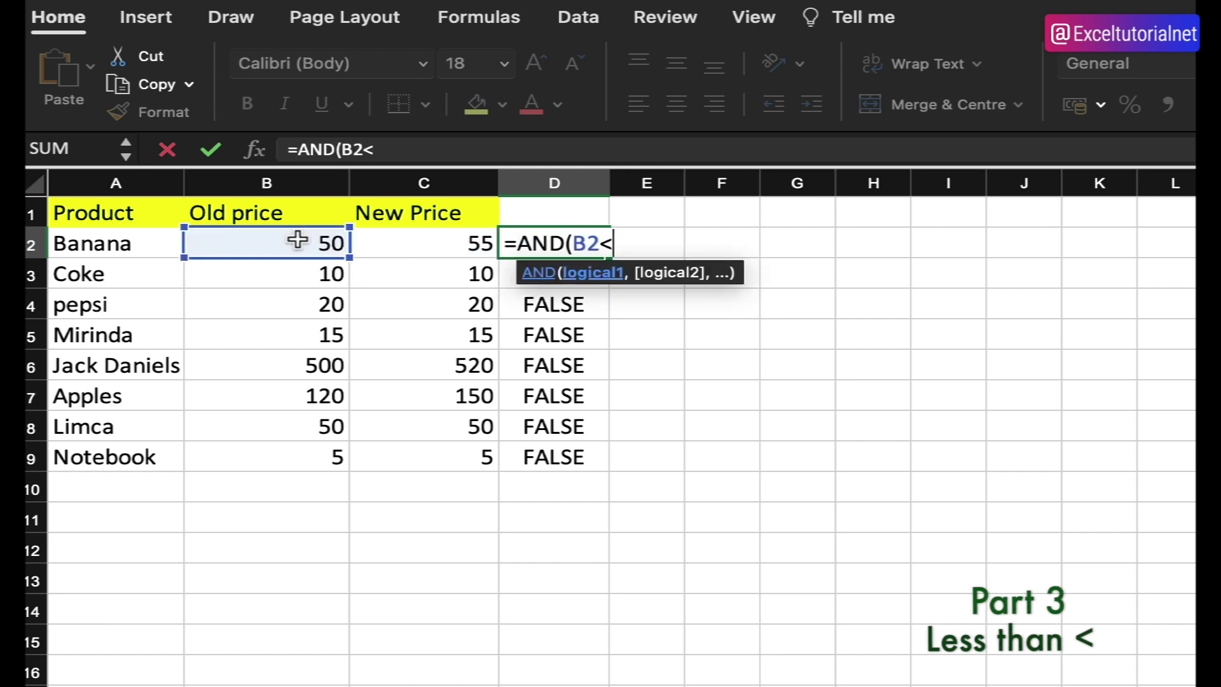
{"action": "type", "text": "100,"}
{"action": "left_click", "coordinate": [439, 246]}
{"action": "type", "text": "<1"}
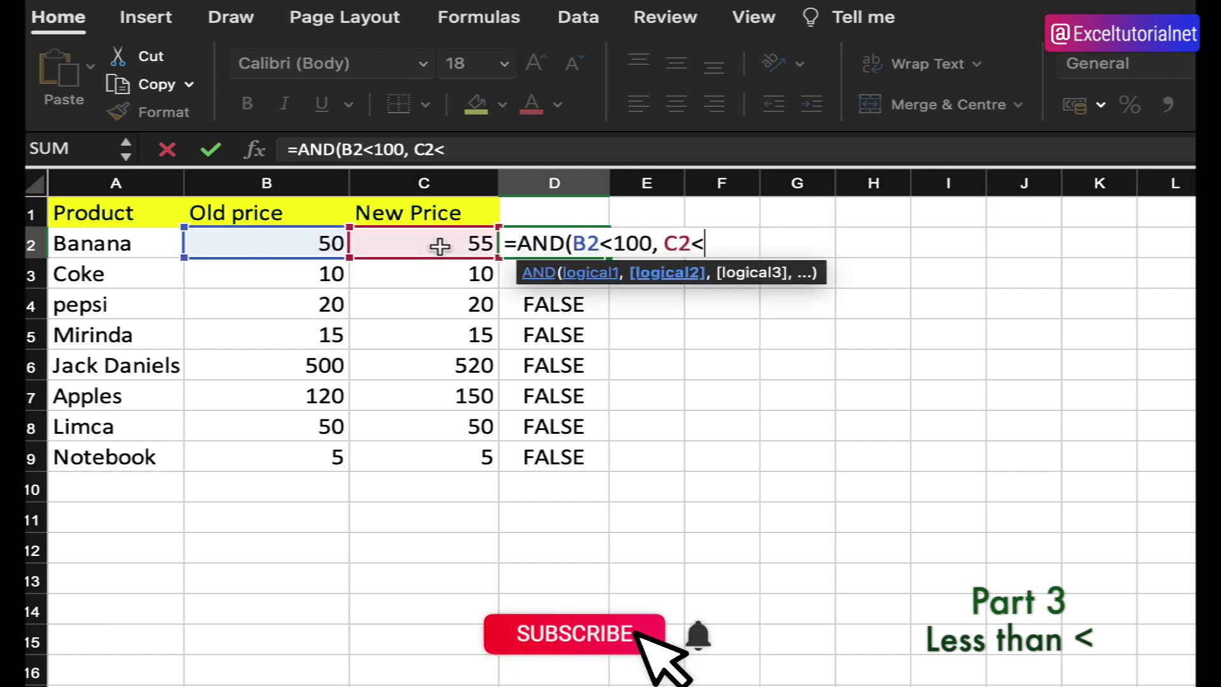
{"action": "type", "text": "00)"}
{"action": "key", "text": "Return"}
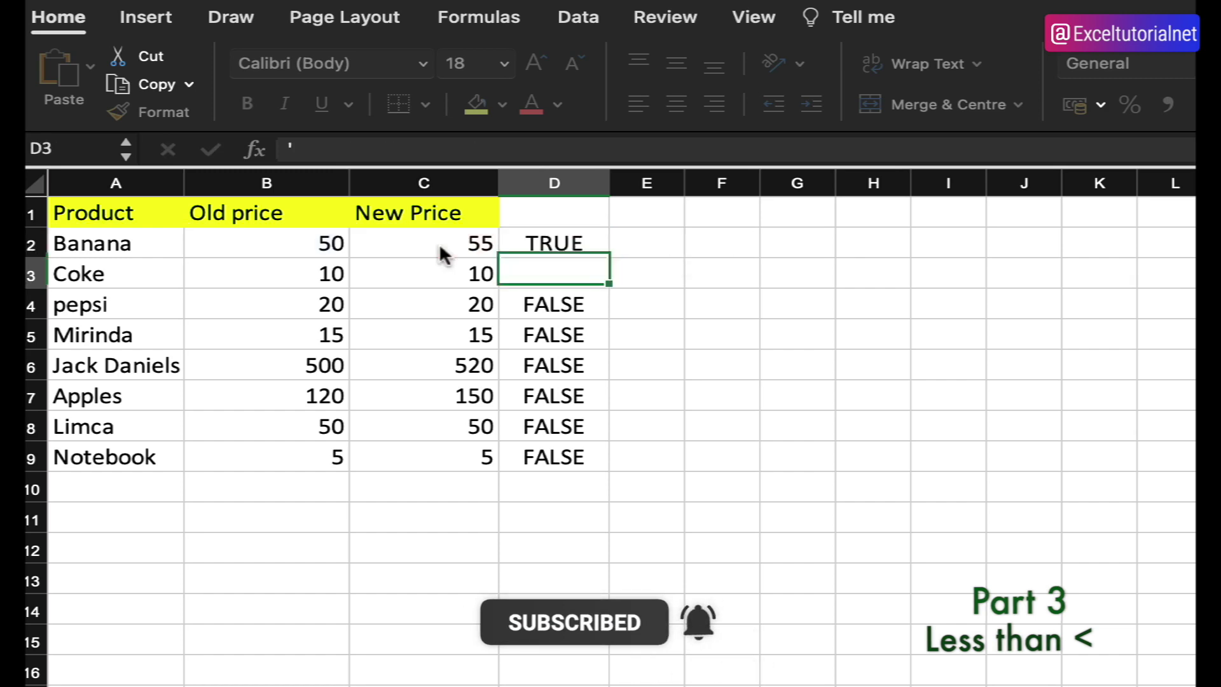
{"action": "left_click", "coordinate": [604, 247]}
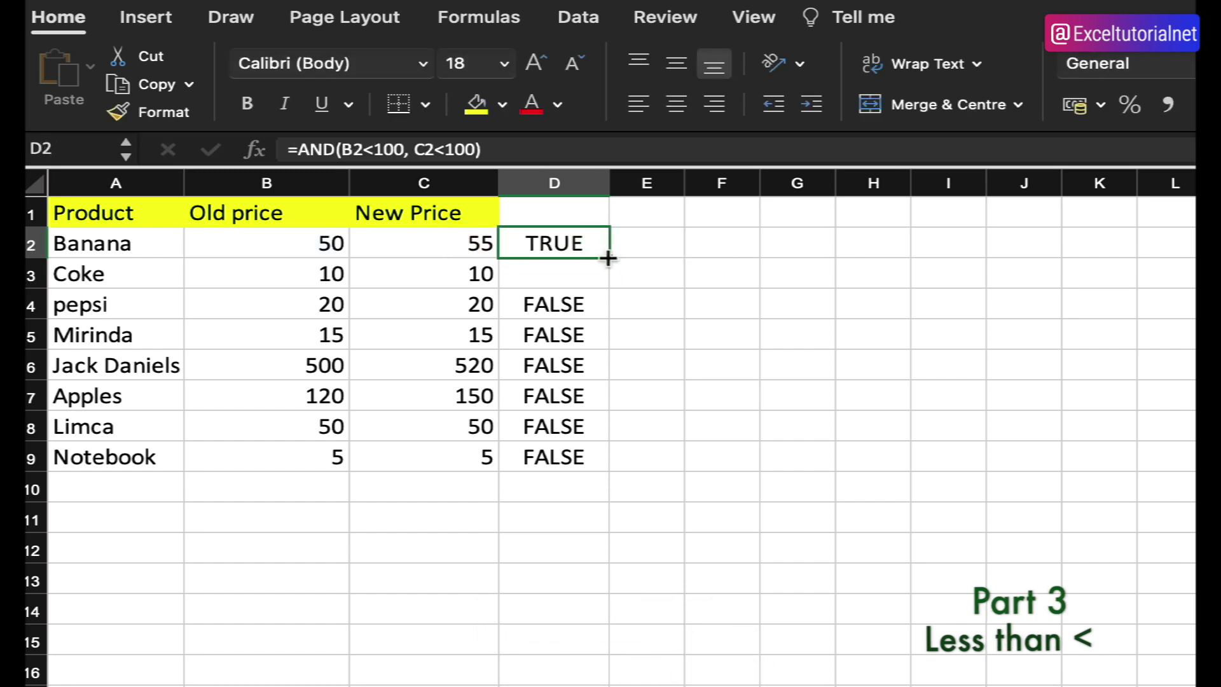
{"action": "double_click", "coordinate": [608, 258]}
{"action": "left_click", "coordinate": [563, 402]}
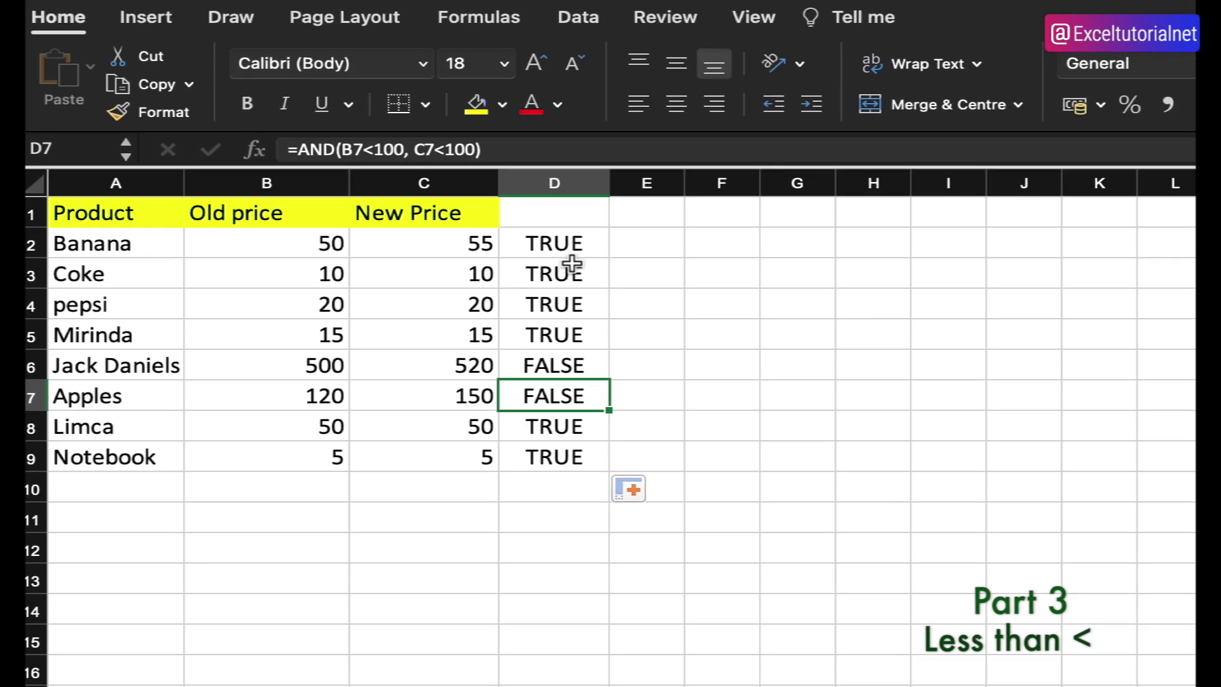
Wrap the AND test in D2 in an IF function, =IF(AND(B2<100, C2<100), "Yes", ""), and fill it down to D9
{"action": "double_click", "coordinate": [520, 118]}
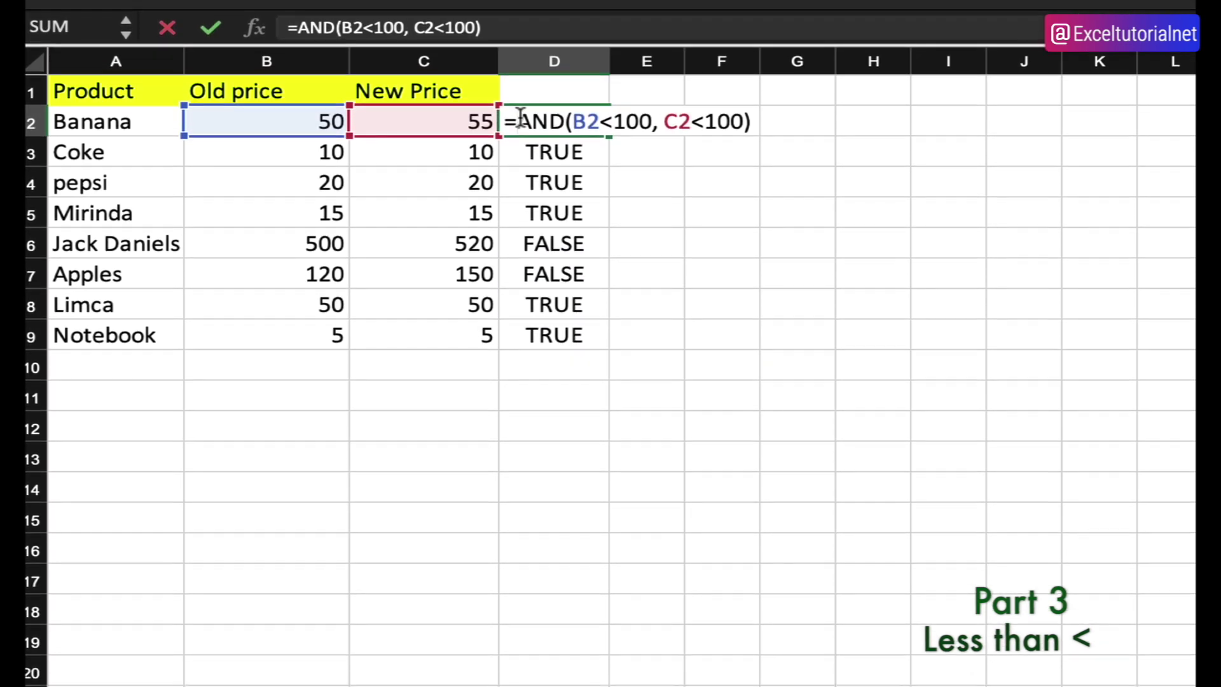
{"action": "type", "text": "IF"}
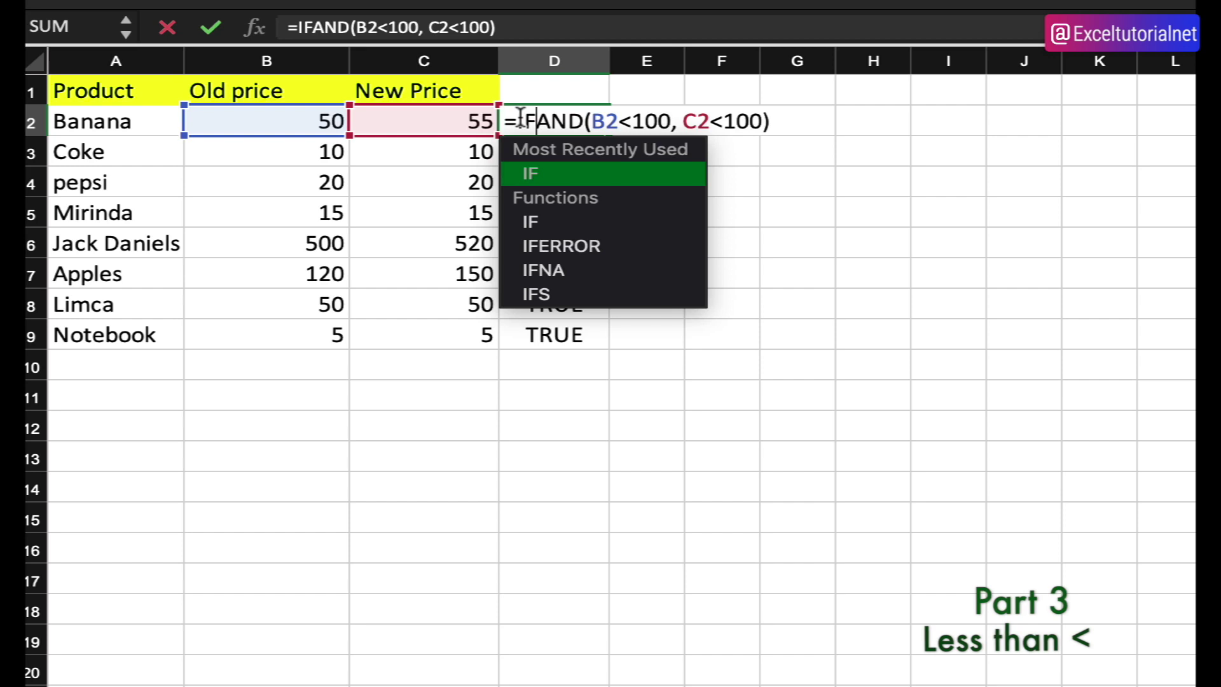
{"action": "type", "text": "("}
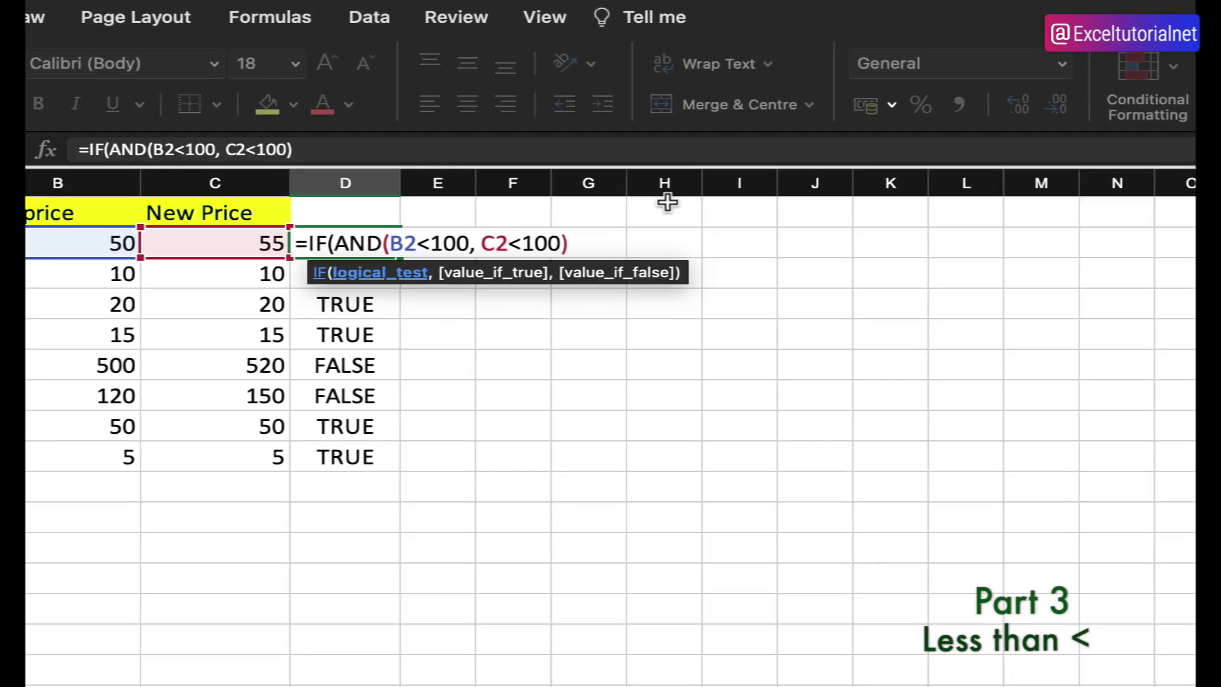
{"action": "left_click", "coordinate": [824, 122]}
{"action": "type", "text": ", "}
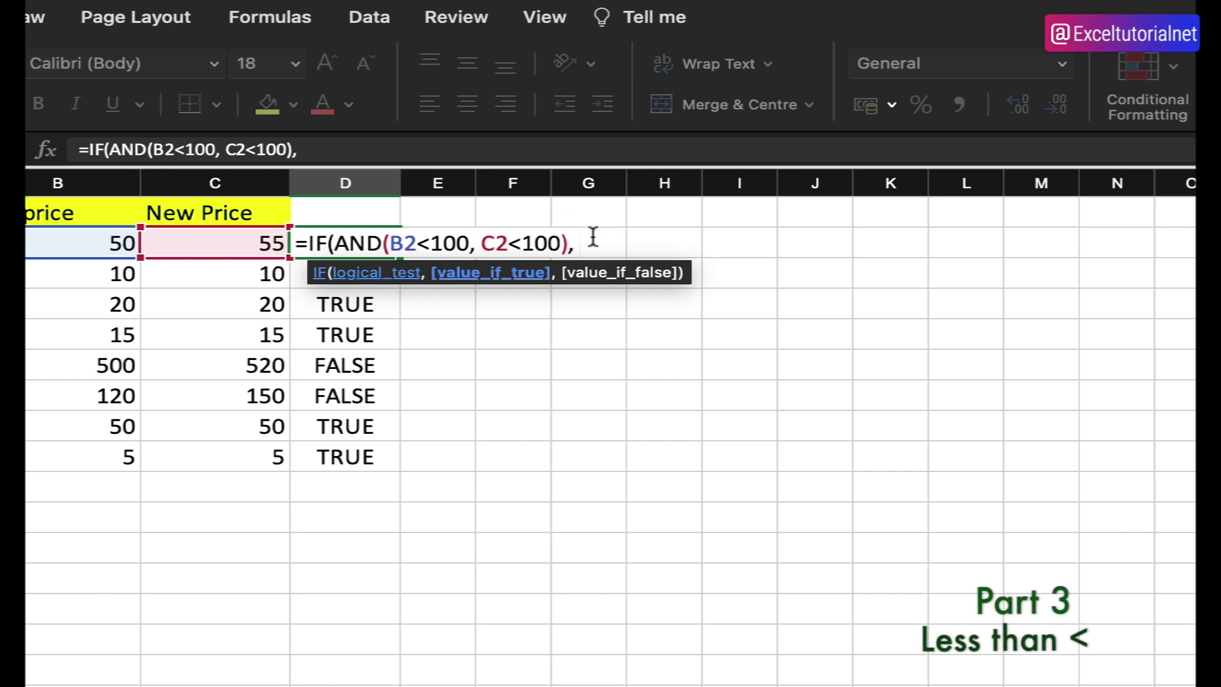
{"action": "type", "text": "\"Yes\", \""}
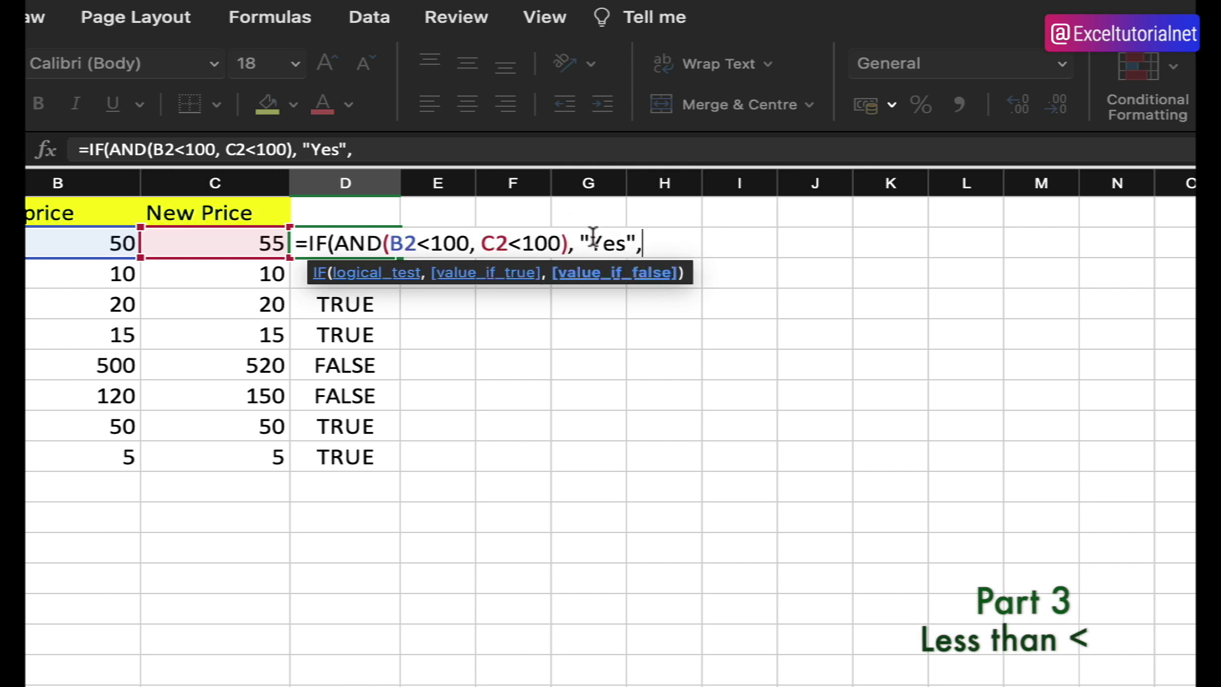
{"action": "type", "text": "\")"}
{"action": "key", "text": "Return"}
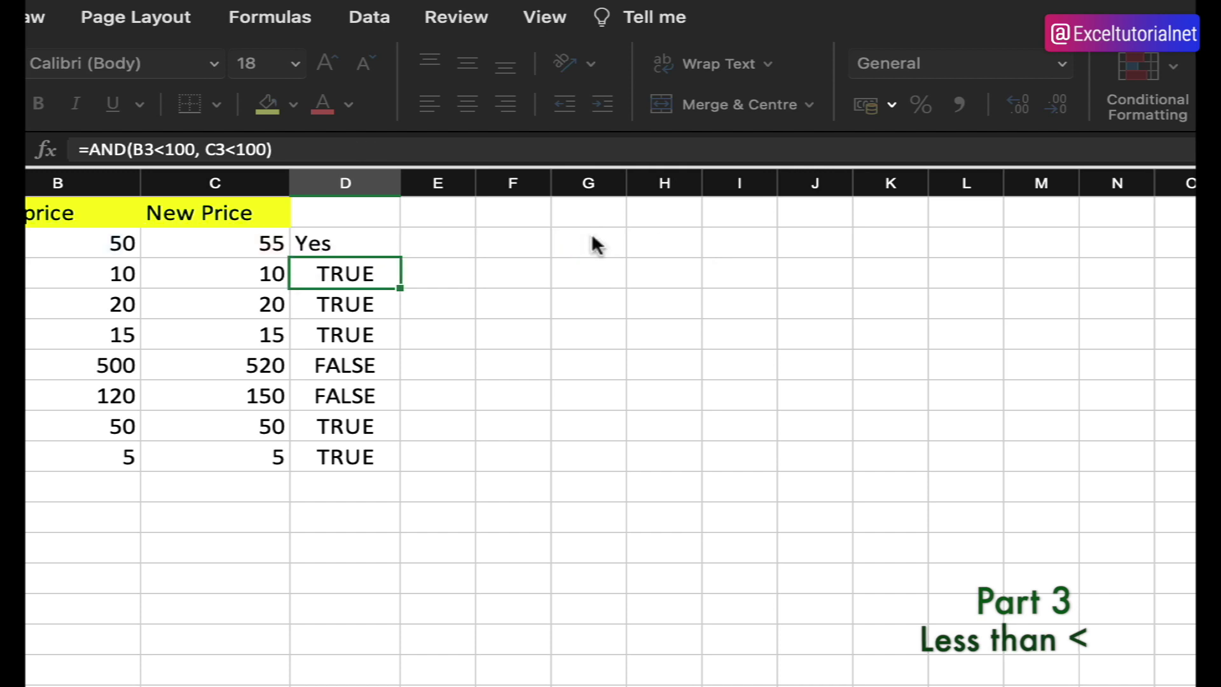
{"action": "left_click", "coordinate": [342, 241]}
{"action": "double_click", "coordinate": [552, 256]}
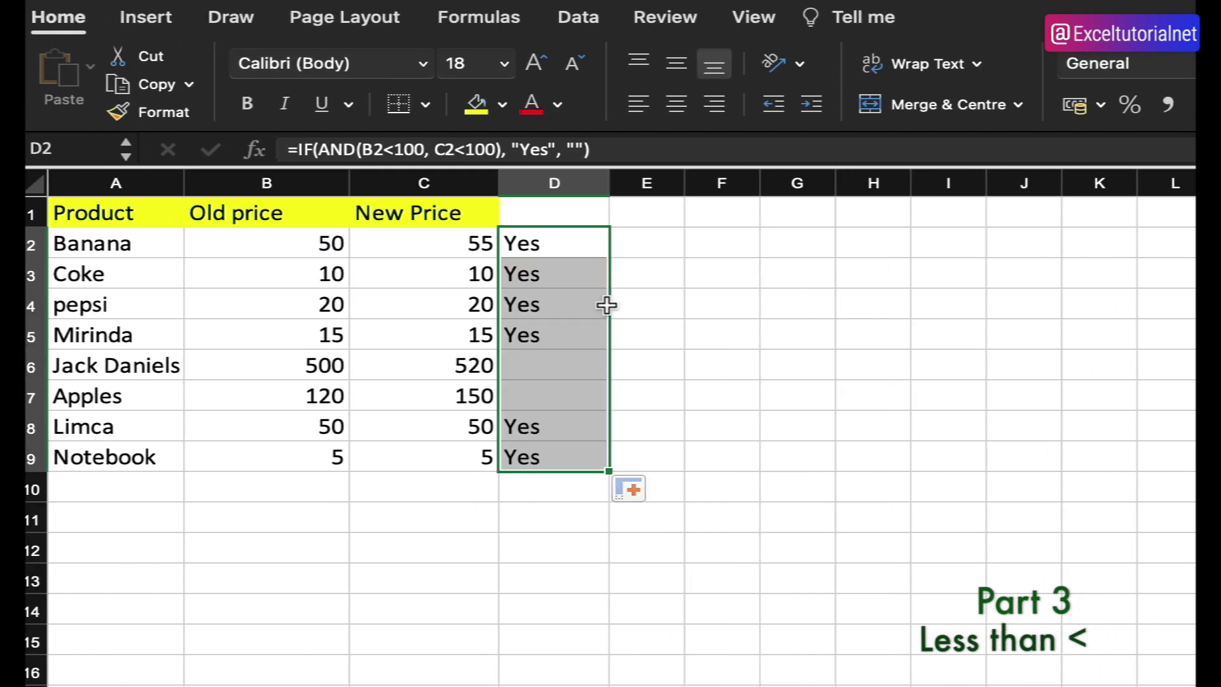
{"action": "left_click", "coordinate": [477, 321]}
Clear the IF(AND) results from D2:D9
{"action": "left_click_drag", "start_coordinate": [572, 230], "coordinate": [552, 455]}
{"action": "key", "text": "Delete"}
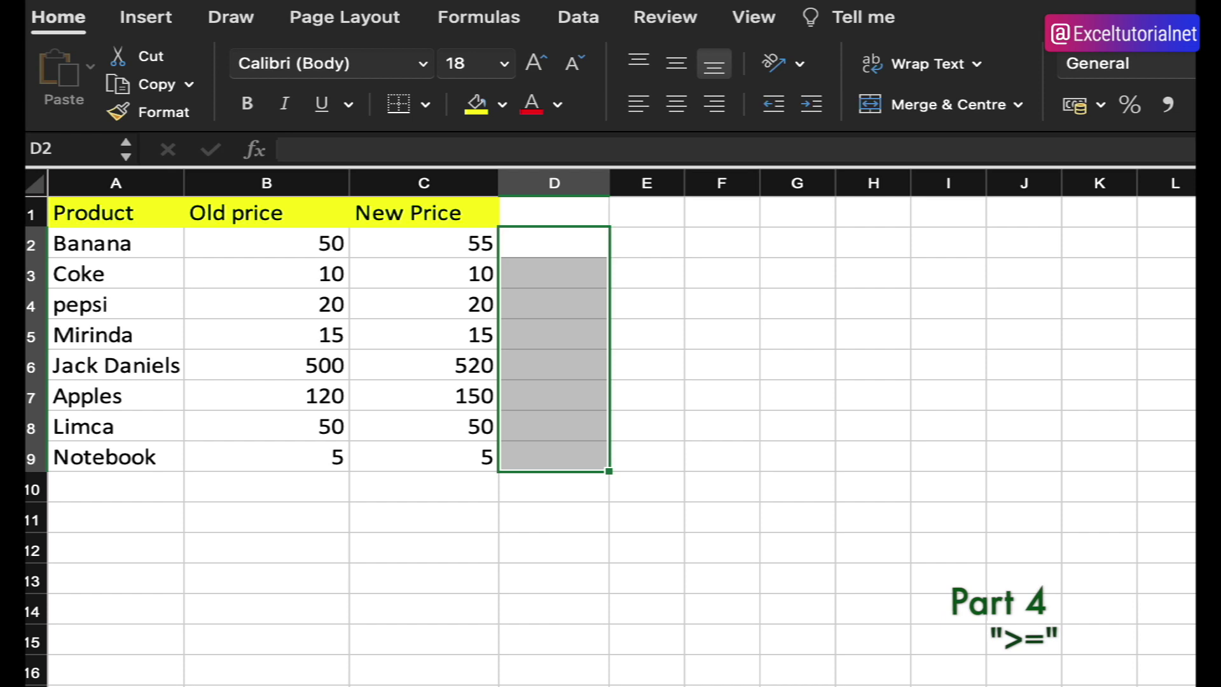
{"action": "left_click", "coordinate": [325, 250]}
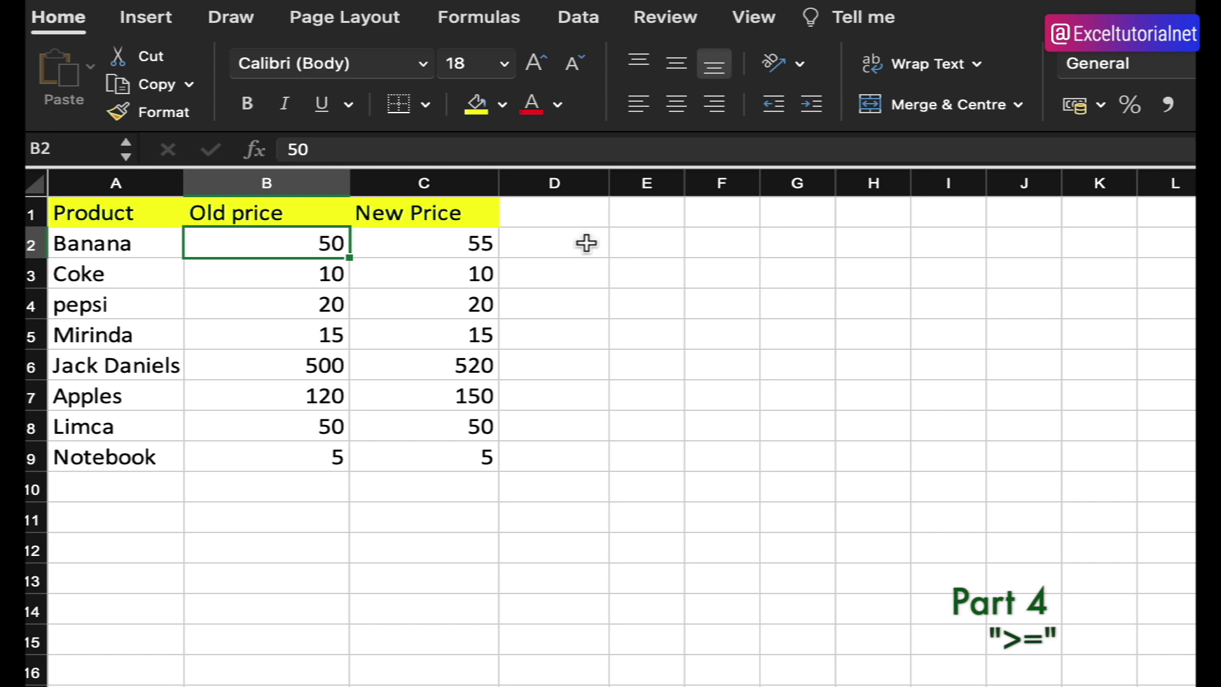
{"action": "left_click_drag", "start_coordinate": [585, 243], "coordinate": [579, 443]}
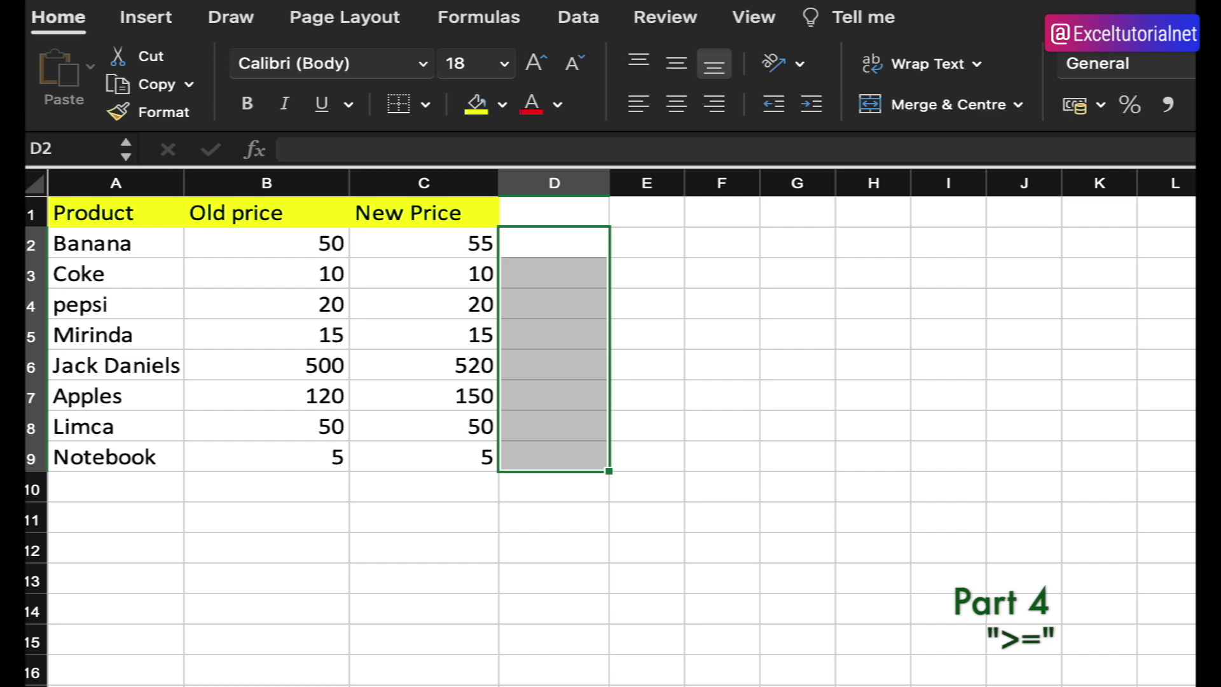
Enter =C2>=B2 in D2 to test whether the new price is at least the old price, and fill it down to D9
{"action": "left_click", "coordinate": [536, 243]}
{"action": "type", "text": "="}
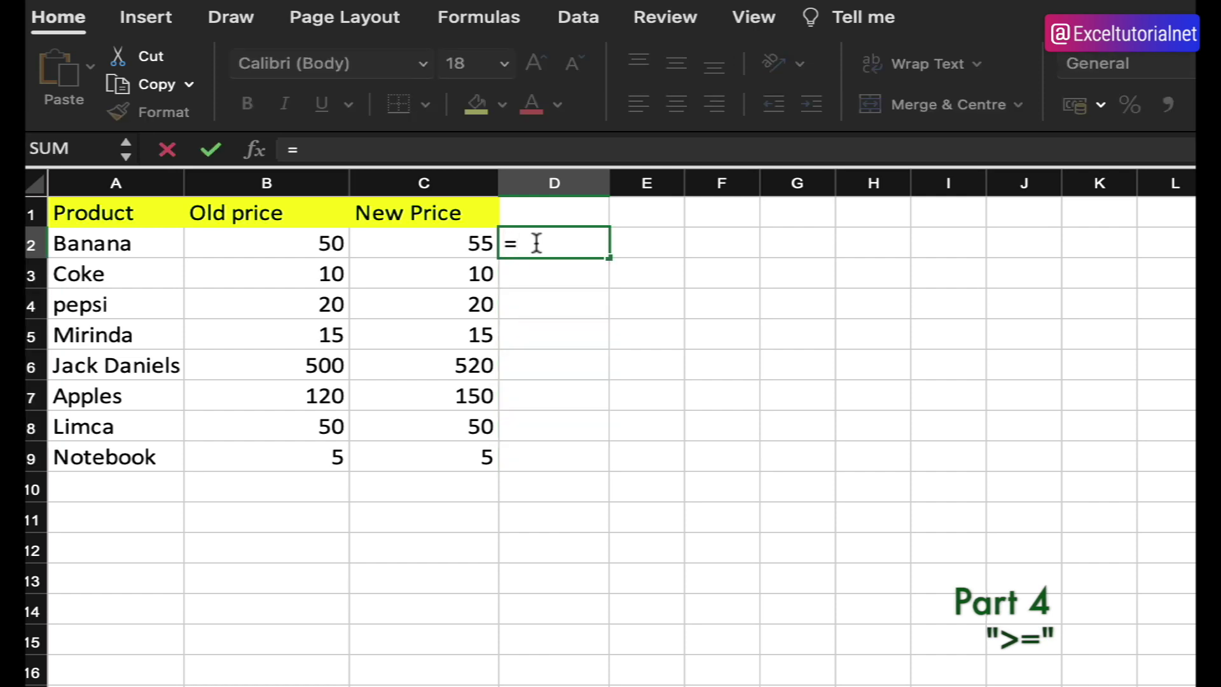
{"action": "left_click", "coordinate": [418, 245]}
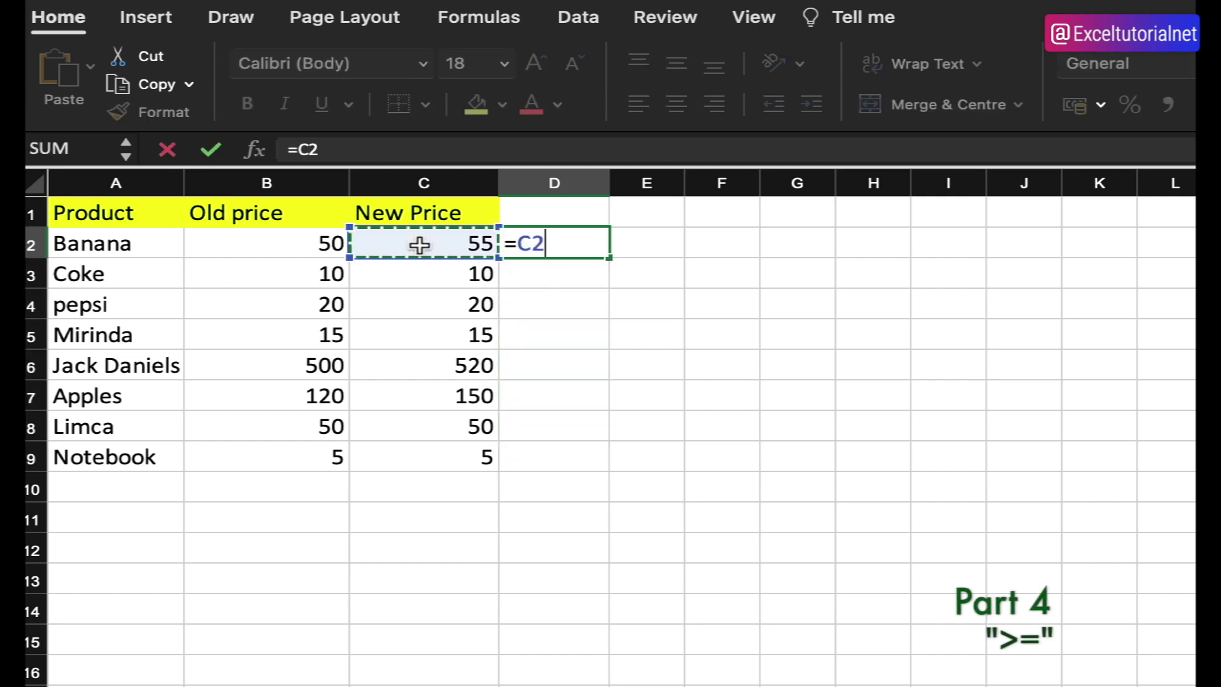
{"action": "type", "text": ">"}
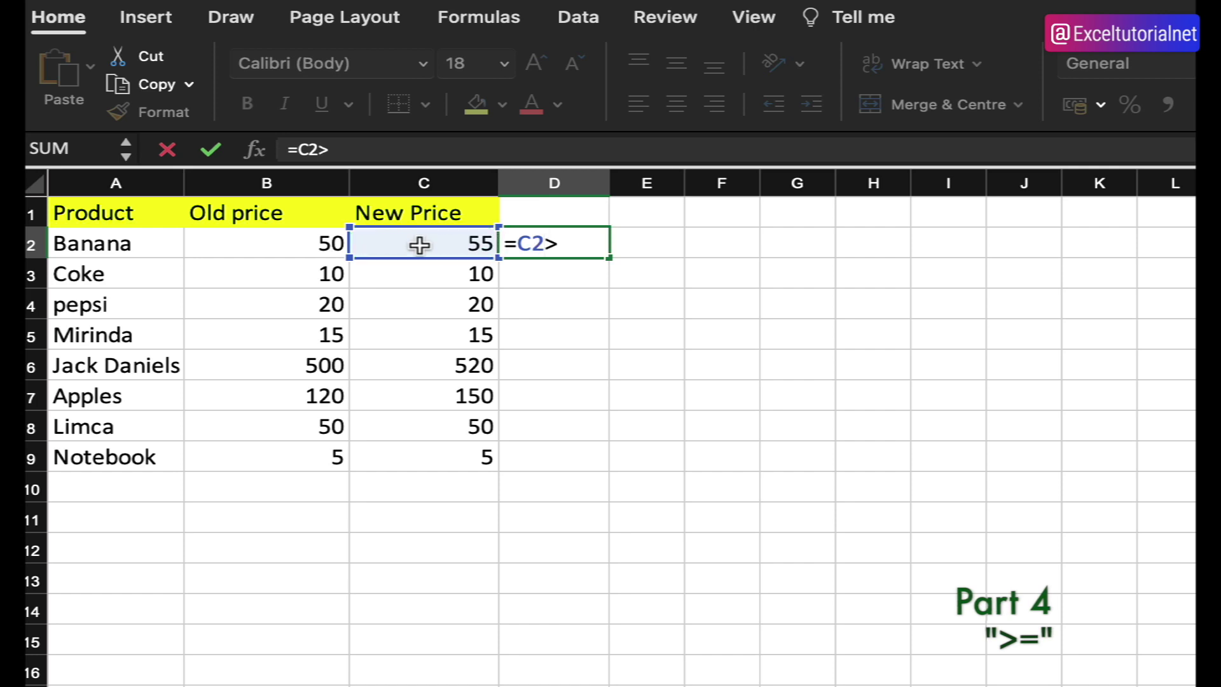
{"action": "type", "text": "+"}
{"action": "key", "text": "BackSpace"}
{"action": "type", "text": "="}
{"action": "left_click", "coordinate": [324, 245]}
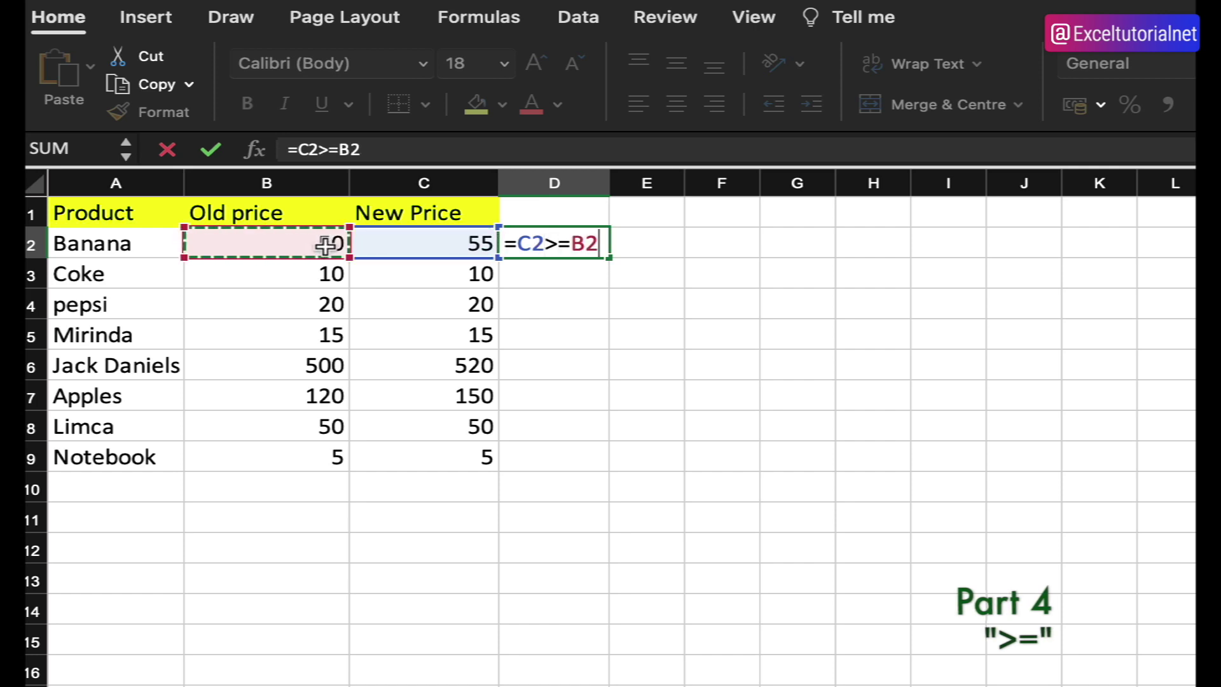
{"action": "key", "text": "Return"}
{"action": "left_click", "coordinate": [557, 243]}
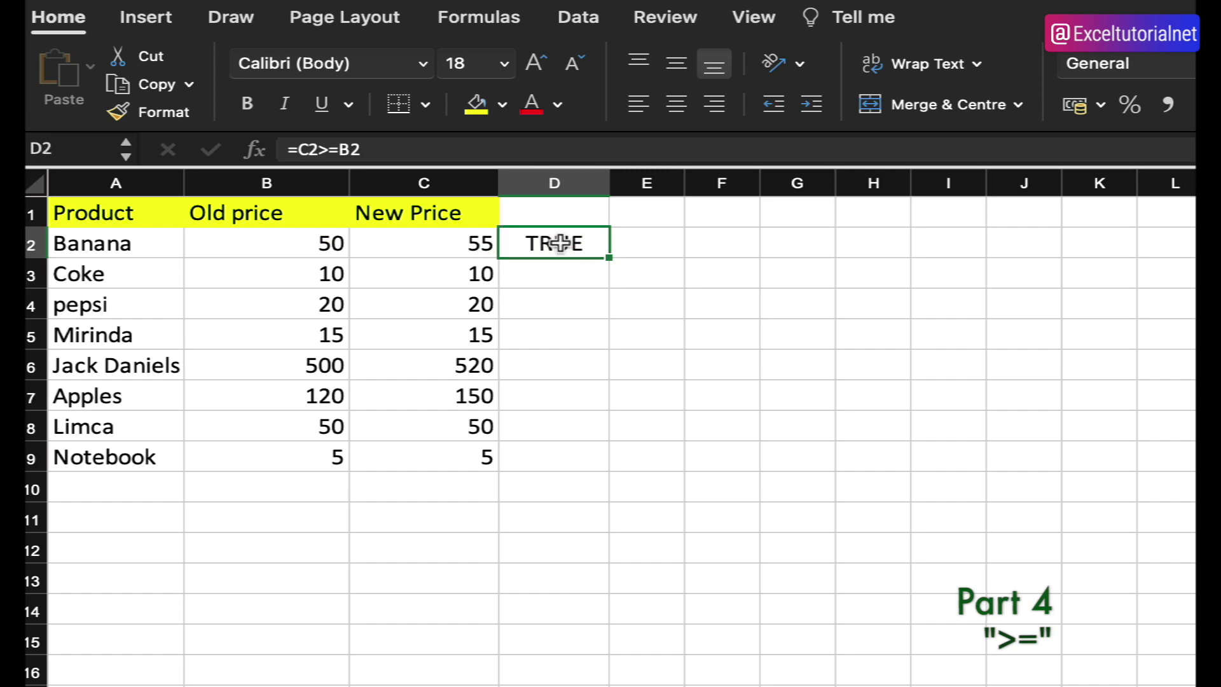
{"action": "double_click", "coordinate": [608, 257]}
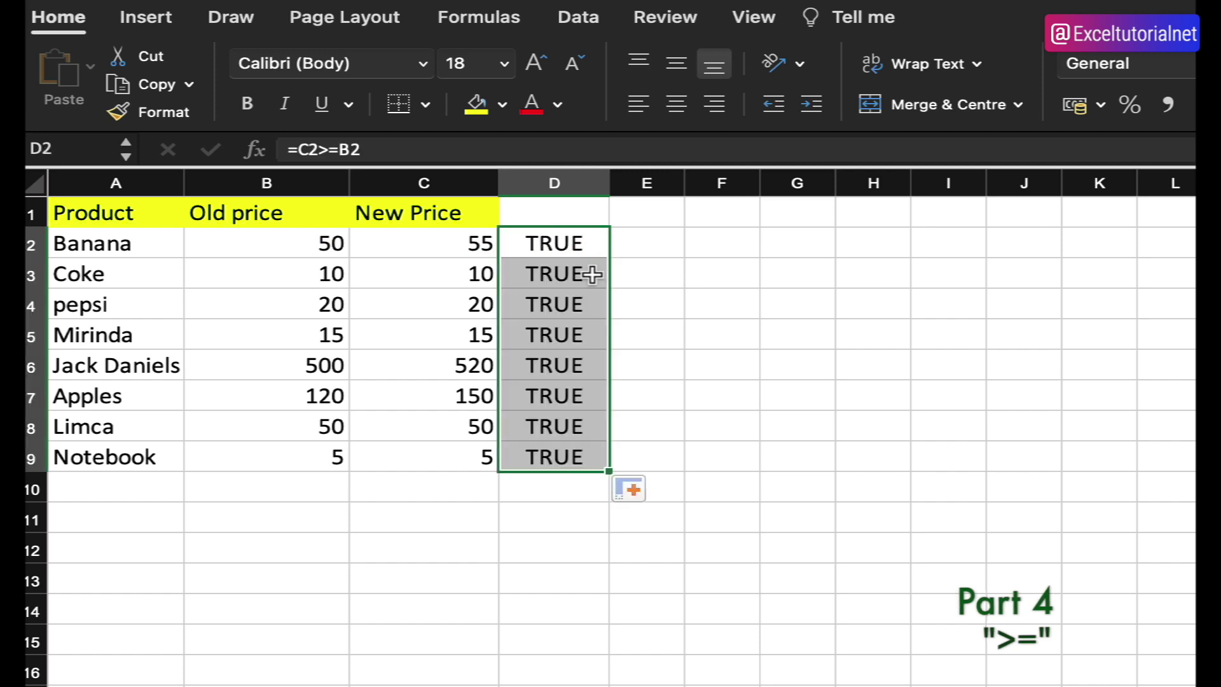
Replace the comparison in D2:D9 with a single formula in D2, =COUNTIF(C2:C9,">=50"), to count new prices of 50 or more
{"action": "left_click", "coordinate": [564, 242]}
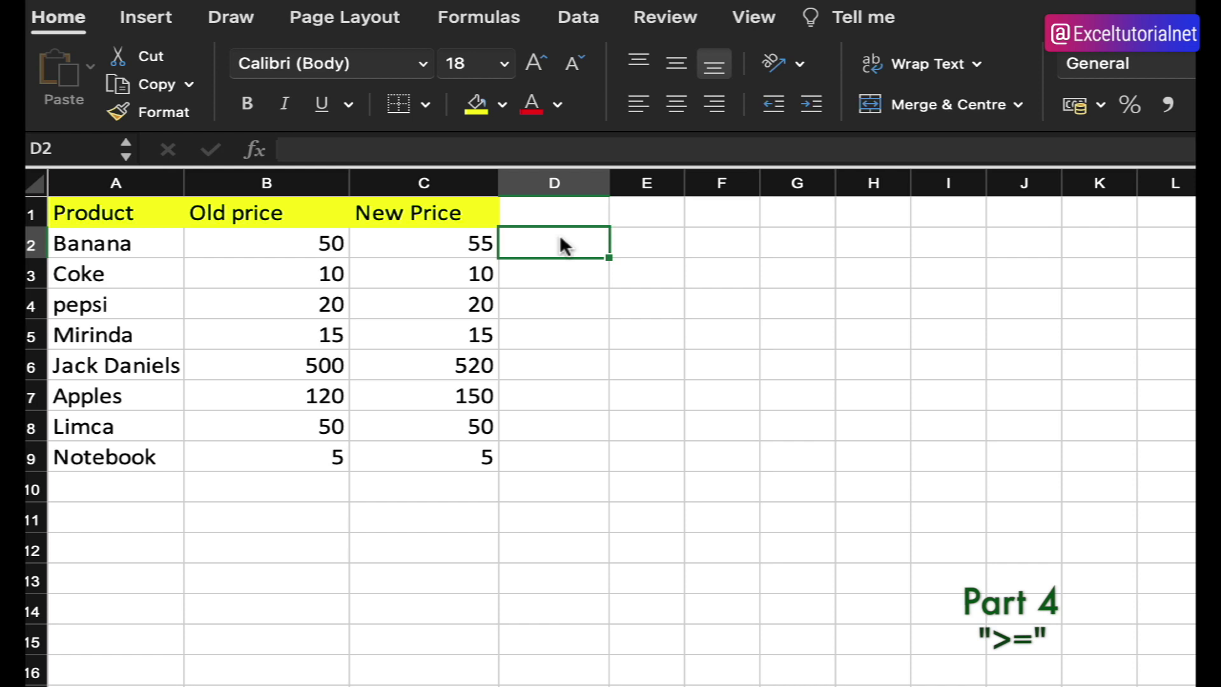
{"action": "double_click", "coordinate": [556, 239]}
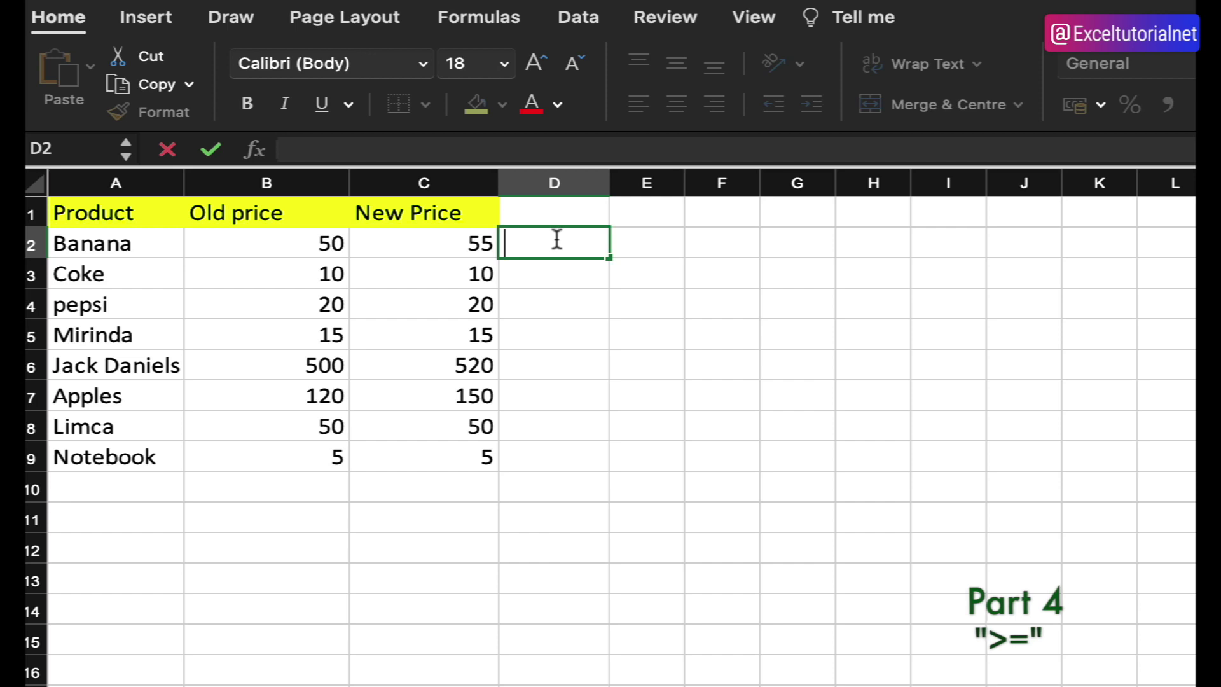
{"action": "type", "text": "=COUNTIF("}
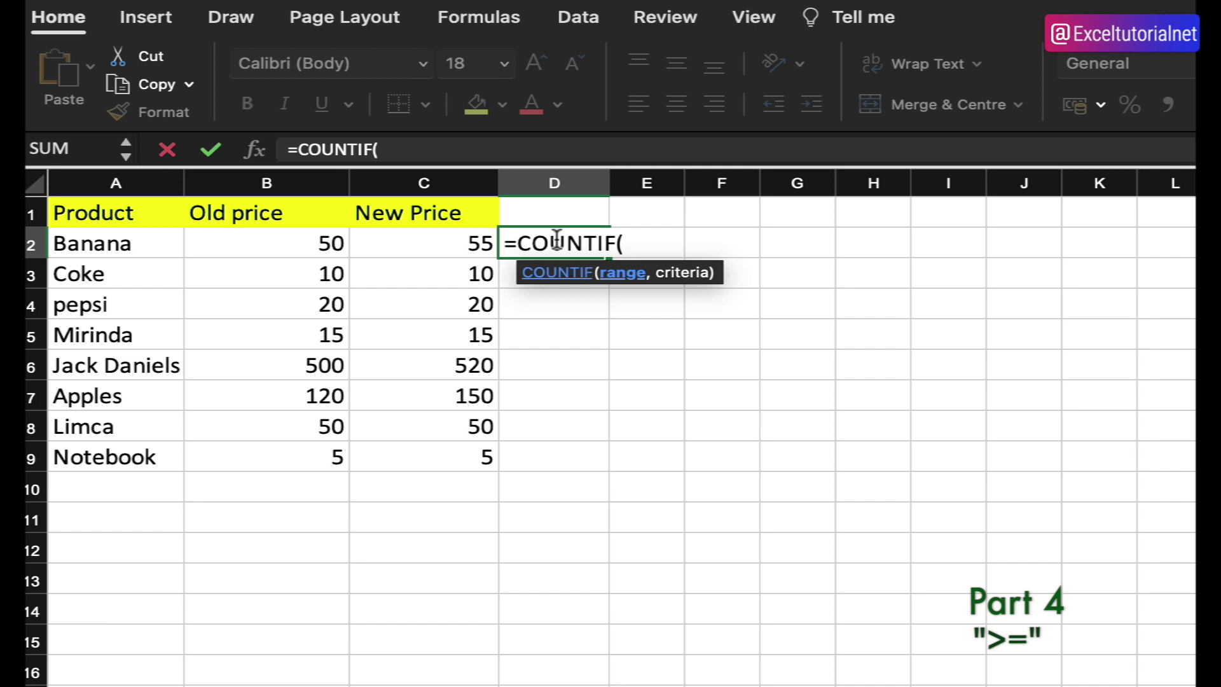
{"action": "left_click_drag", "start_coordinate": [483, 244], "coordinate": [435, 458]}
{"action": "type", "text": ",\""}
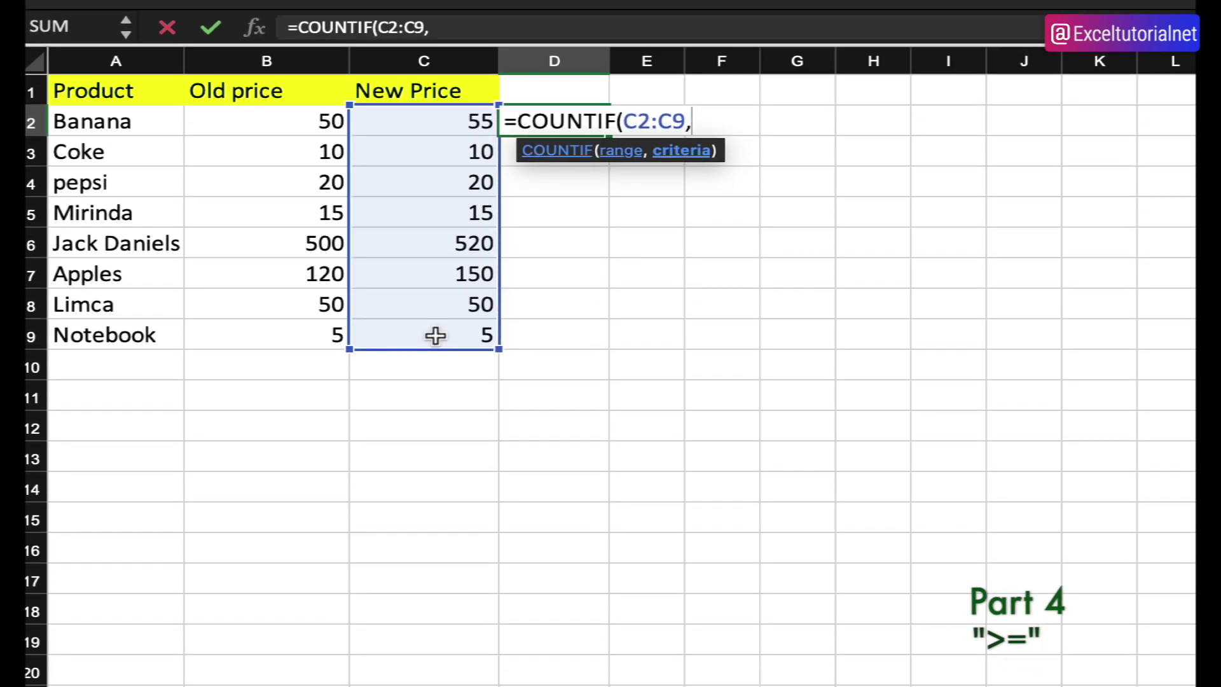
{"action": "type", "text": ">=50"}
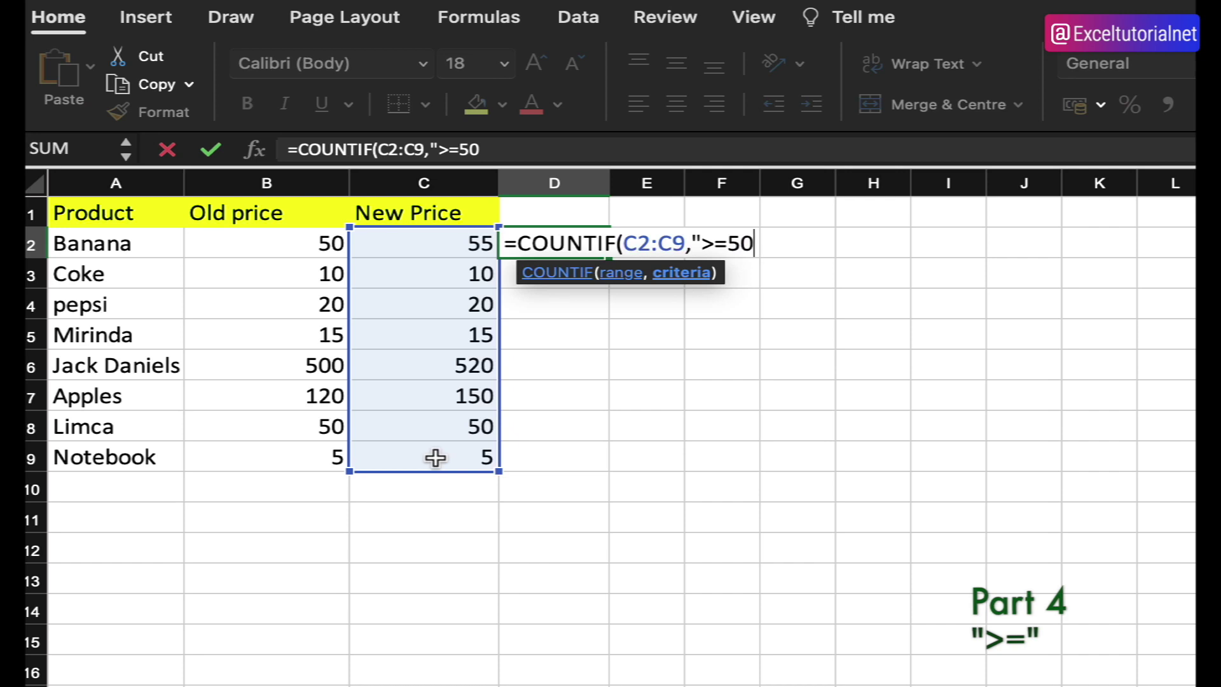
{"action": "type", "text": "\")"}
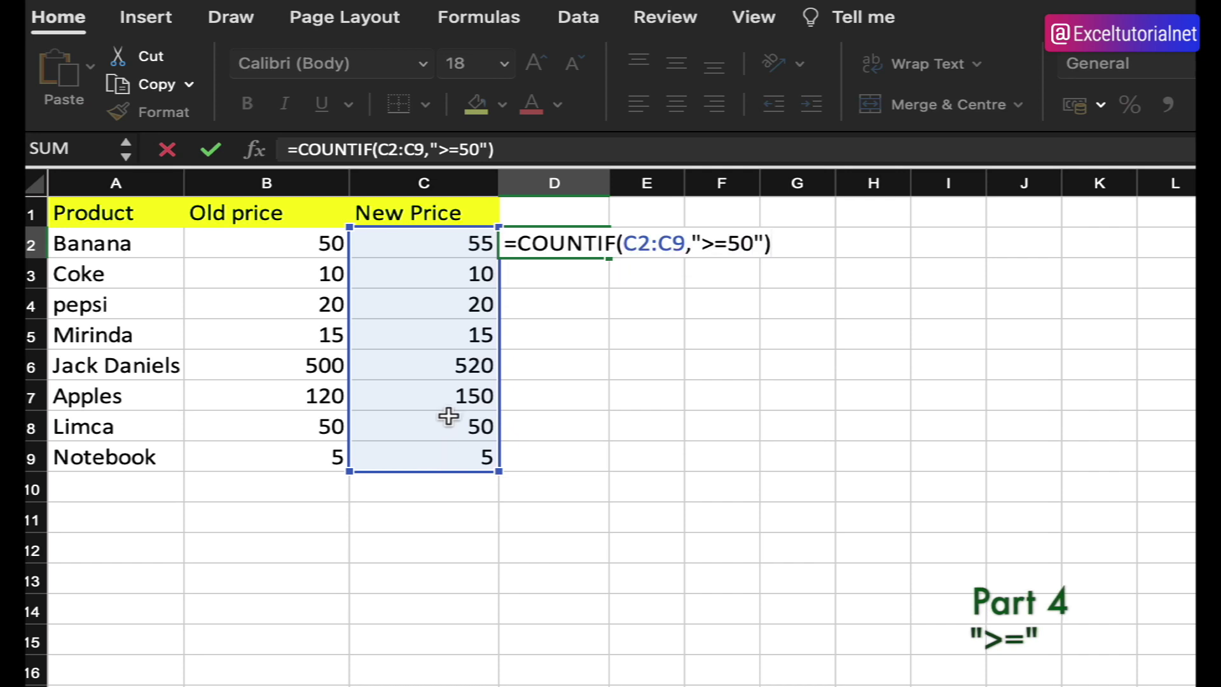
{"action": "key", "text": "Return"}
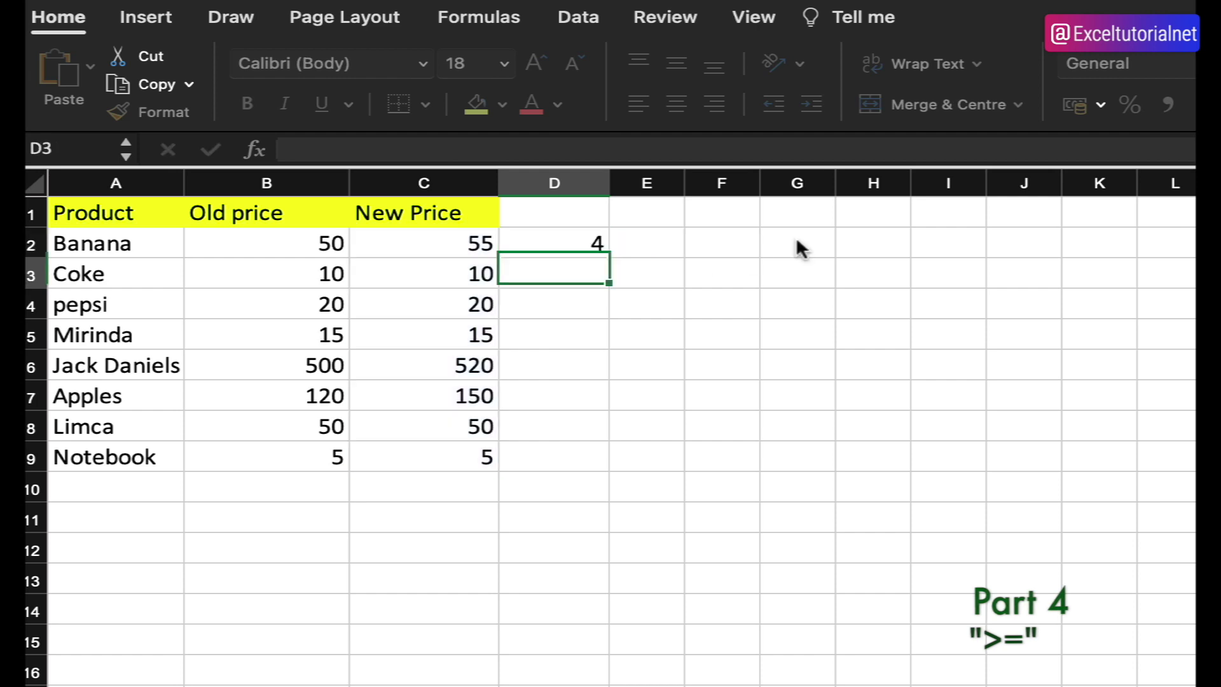
Review the COUNTIF formula in D2 and check which new prices in column C meet its criterion
{"action": "left_click", "coordinate": [615, 214]}
{"action": "left_click", "coordinate": [573, 256]}
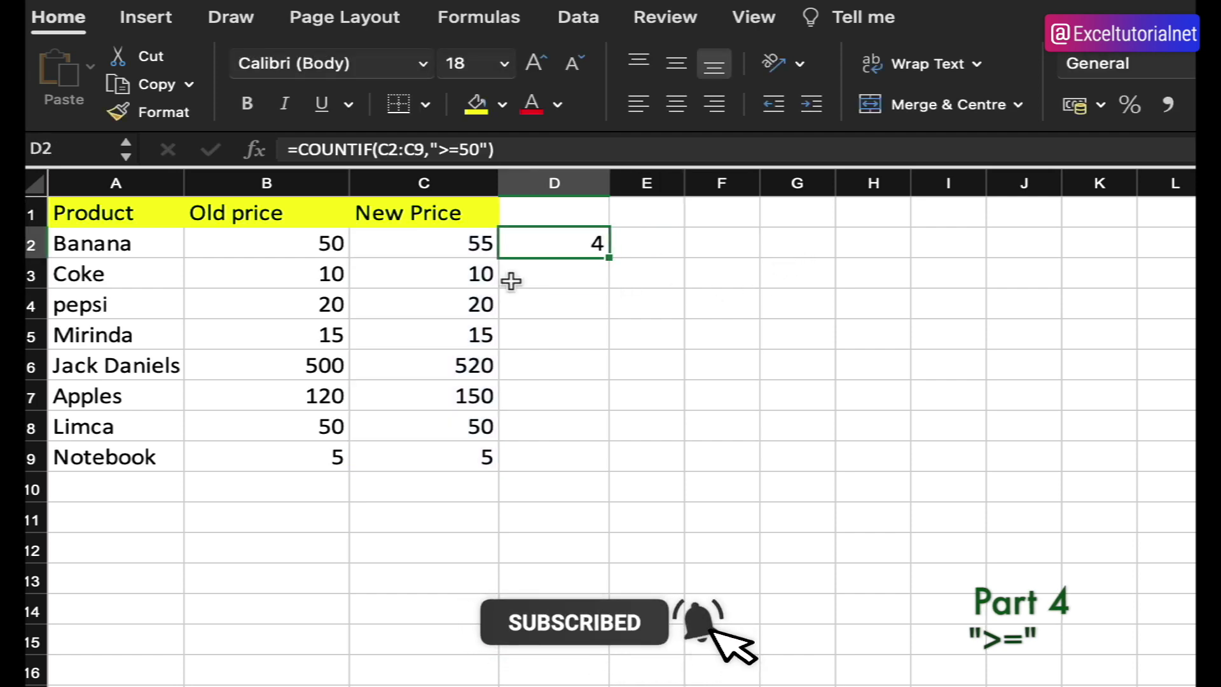
{"action": "left_click", "coordinate": [468, 242]}
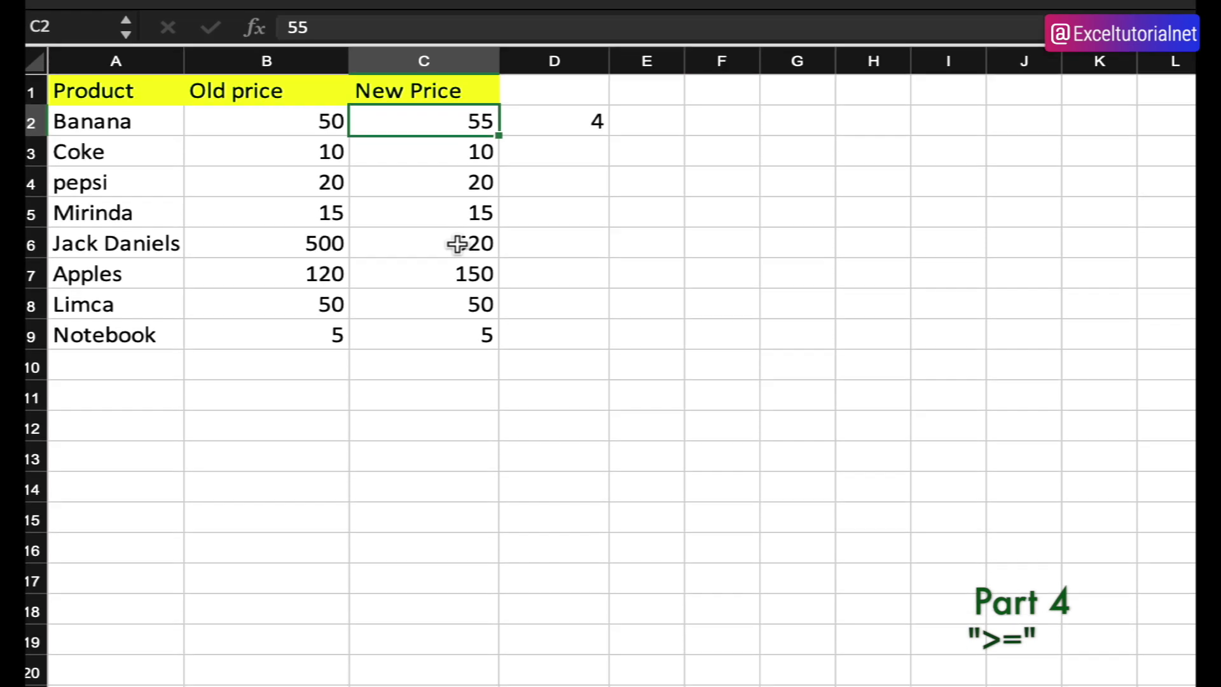
{"action": "left_click", "coordinate": [457, 295]}
{"action": "left_click", "coordinate": [458, 324]}
{"action": "left_click", "coordinate": [457, 362]}
{"action": "left_click", "coordinate": [474, 384]}
{"action": "left_click", "coordinate": [466, 304]}
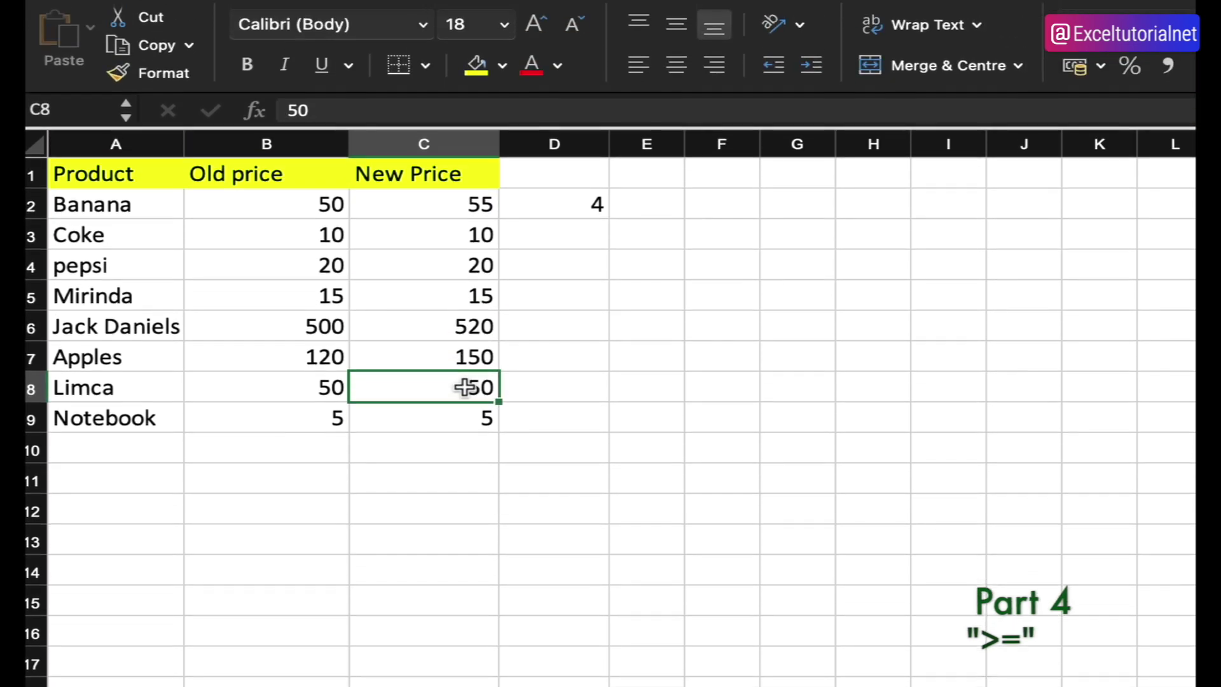
{"action": "left_click", "coordinate": [584, 122]}
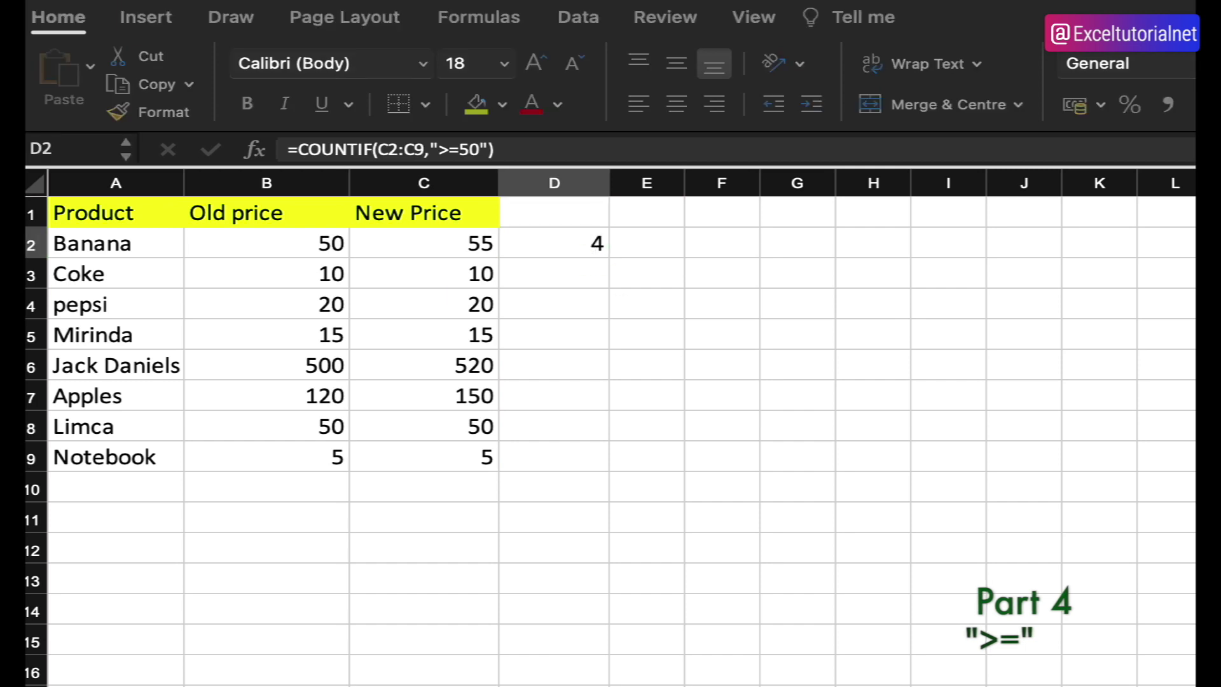
Replace the count in D2 with =C2<=B2 to test whether the new price is at most the old price, and fill it down to D9
{"action": "left_click", "coordinate": [574, 249]}
{"action": "key", "text": "Delete"}
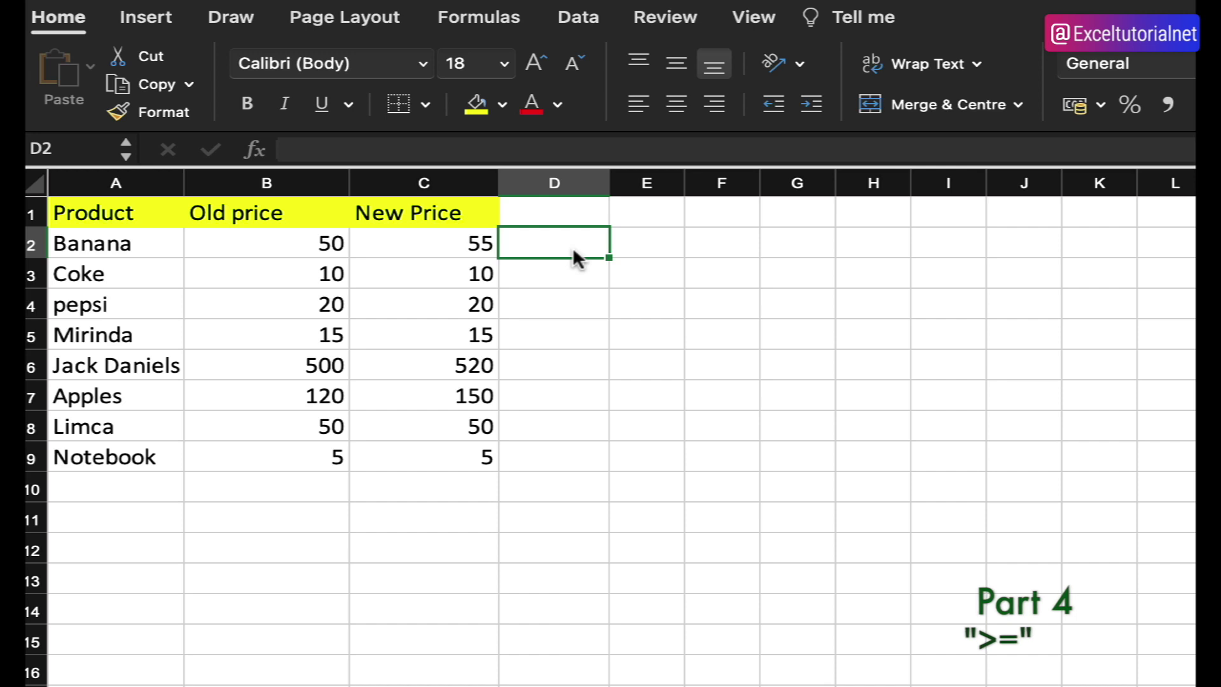
{"action": "double_click", "coordinate": [572, 250]}
{"action": "type", "text": "="}
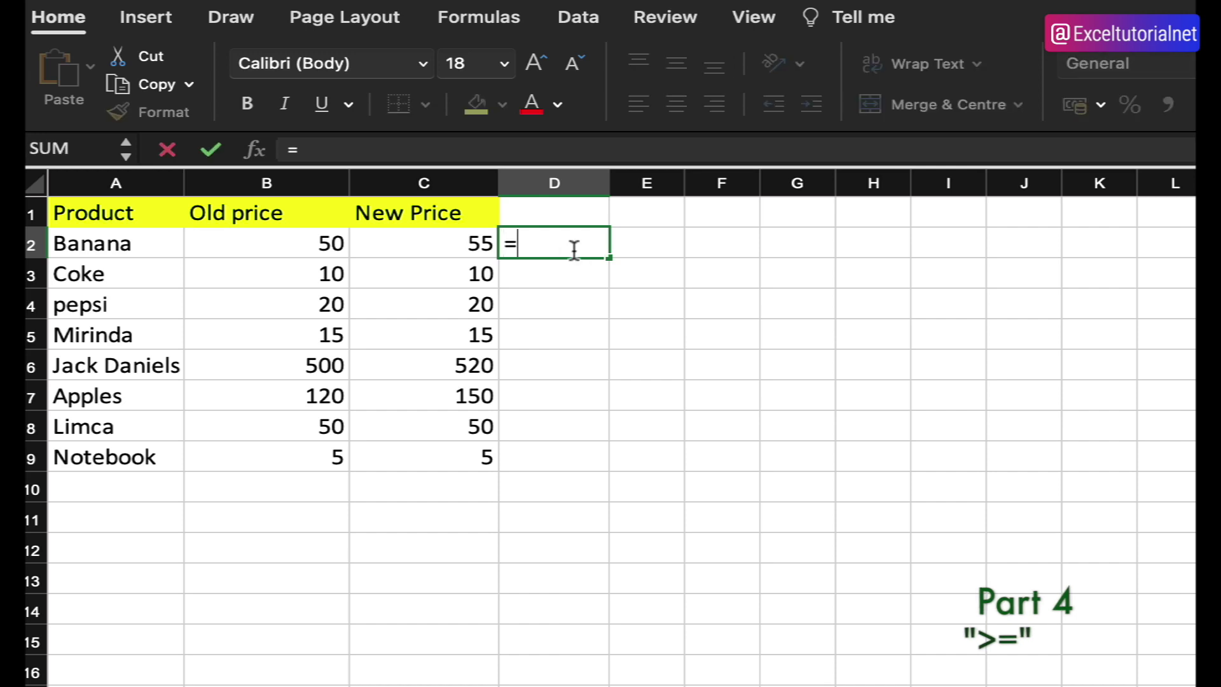
{"action": "left_click", "coordinate": [446, 237]}
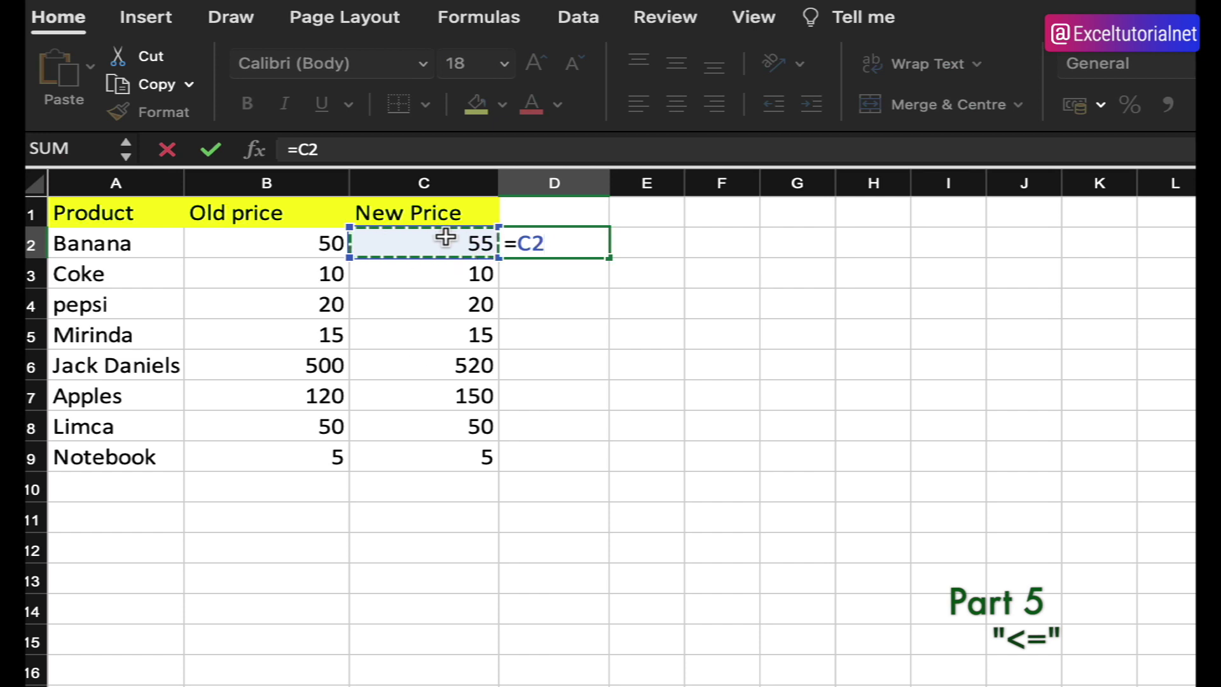
{"action": "type", "text": "<="}
{"action": "left_click", "coordinate": [329, 242]}
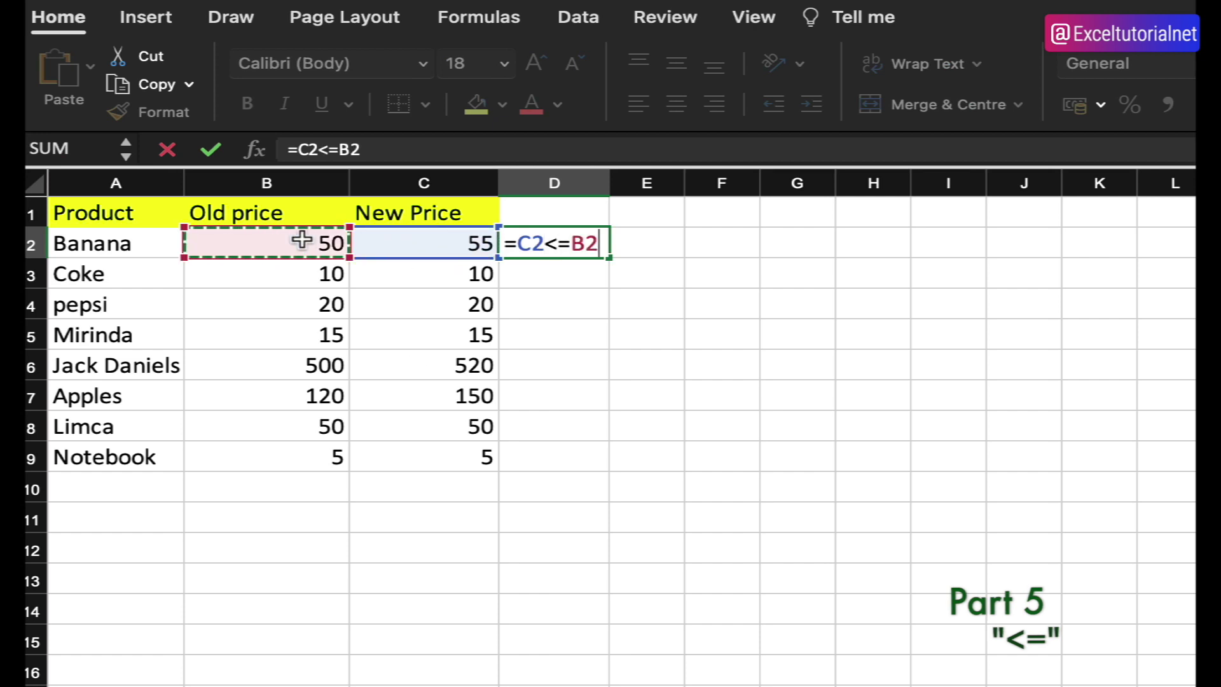
{"action": "key", "text": "Return"}
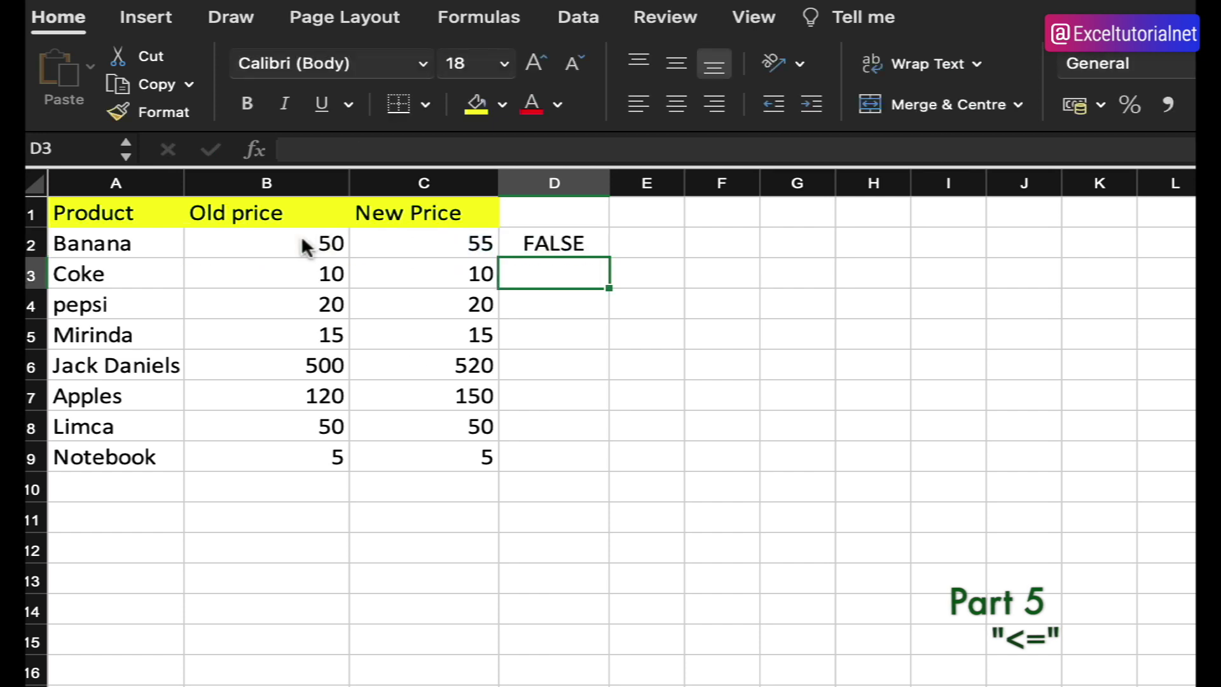
{"action": "left_click", "coordinate": [603, 244]}
{"action": "double_click", "coordinate": [608, 256]}
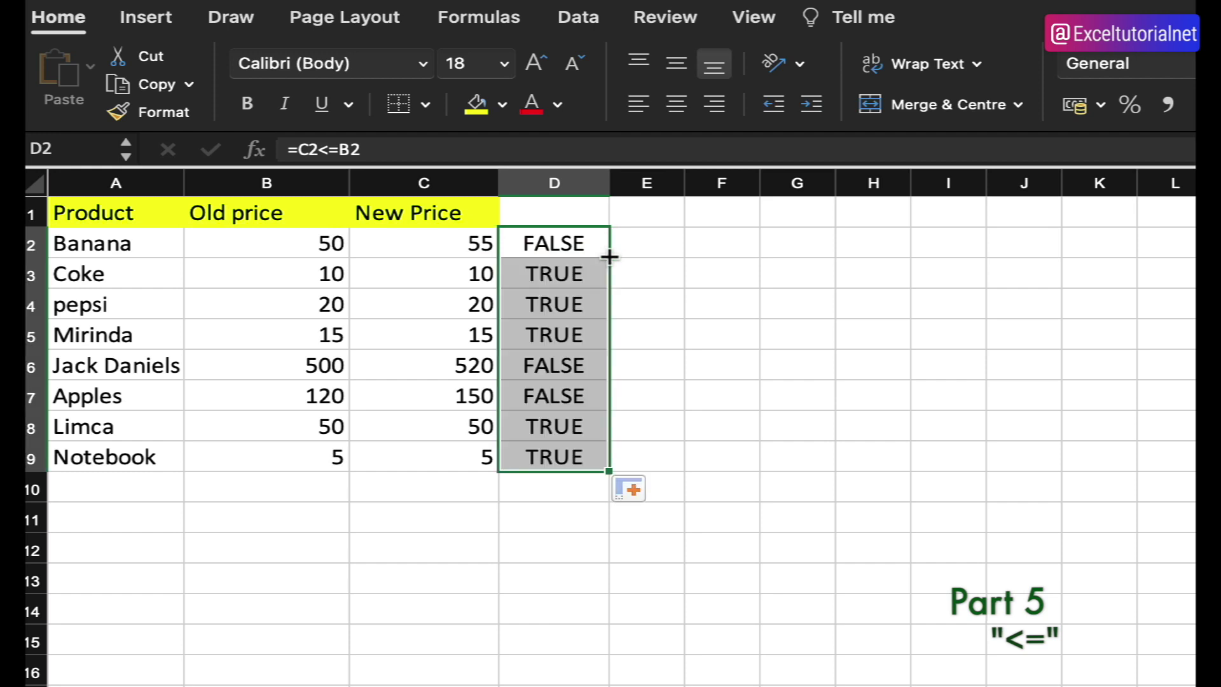
Examine the less-than-or-equal results in D2:D9 against the old and new prices, including the Coke row
{"action": "left_click", "coordinate": [553, 308]}
{"action": "left_click_drag", "start_coordinate": [560, 275], "coordinate": [563, 333]}
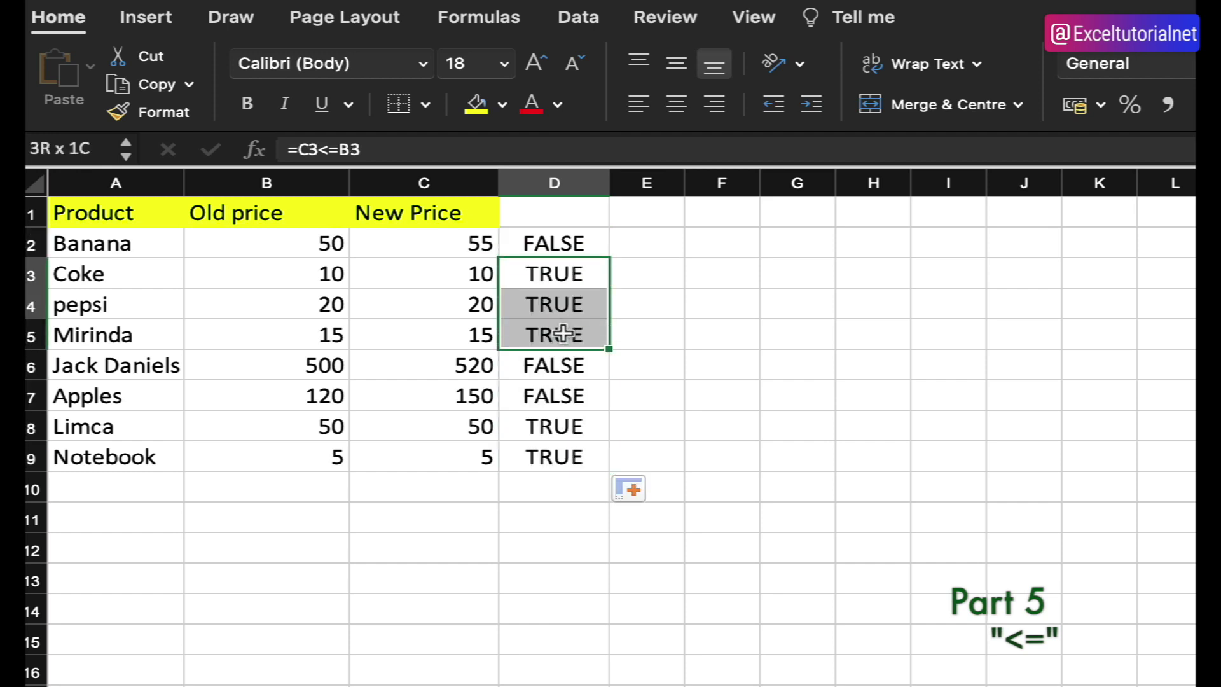
{"action": "left_click", "coordinate": [508, 273]}
{"action": "left_click_drag", "start_coordinate": [464, 273], "coordinate": [305, 276]}
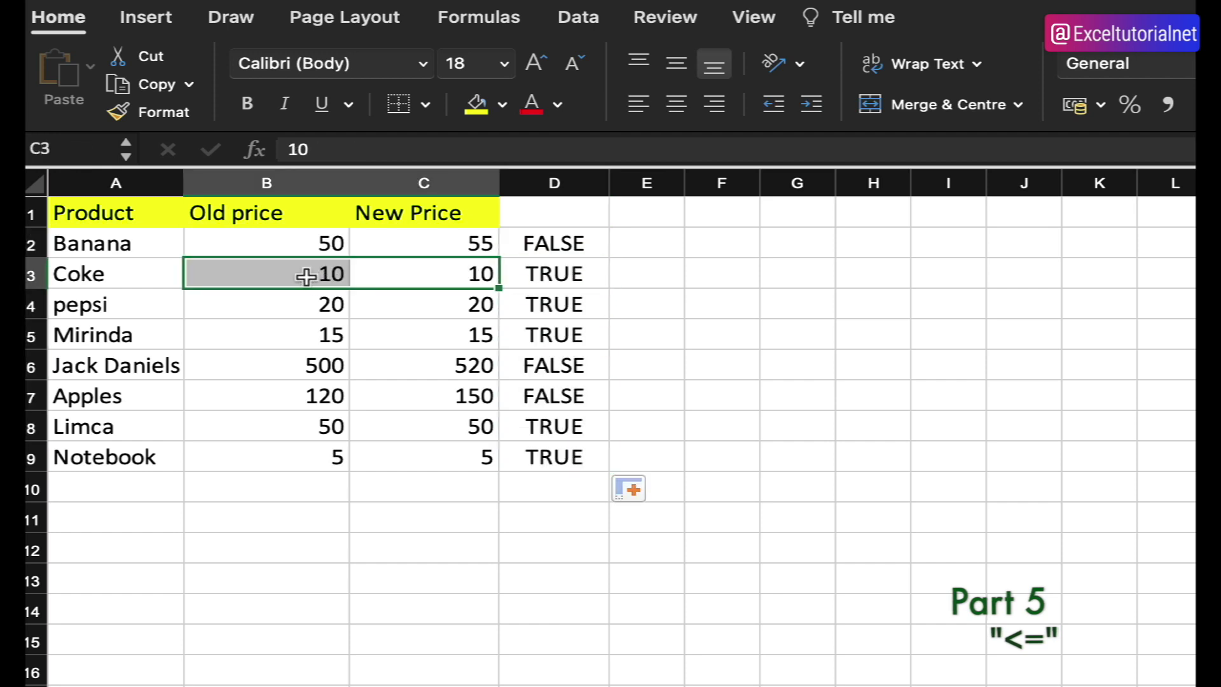
{"action": "left_click", "coordinate": [556, 300]}
{"action": "left_click", "coordinate": [561, 252]}
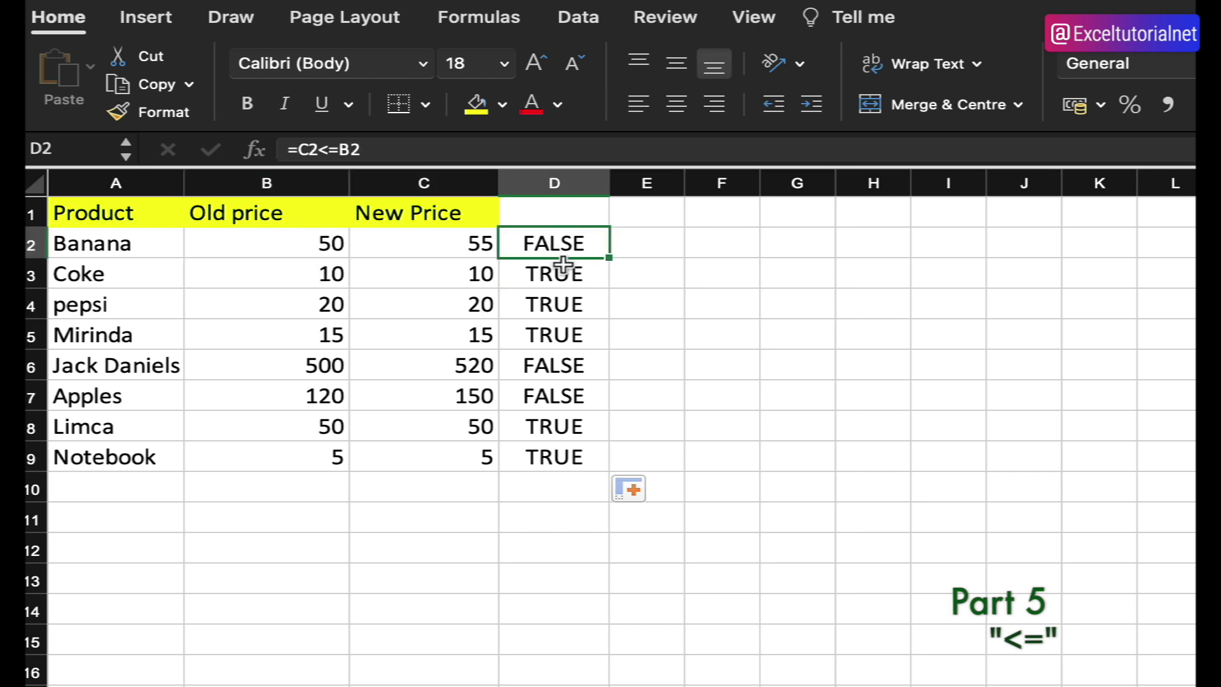
{"action": "left_click_drag", "start_coordinate": [563, 264], "coordinate": [552, 445]}
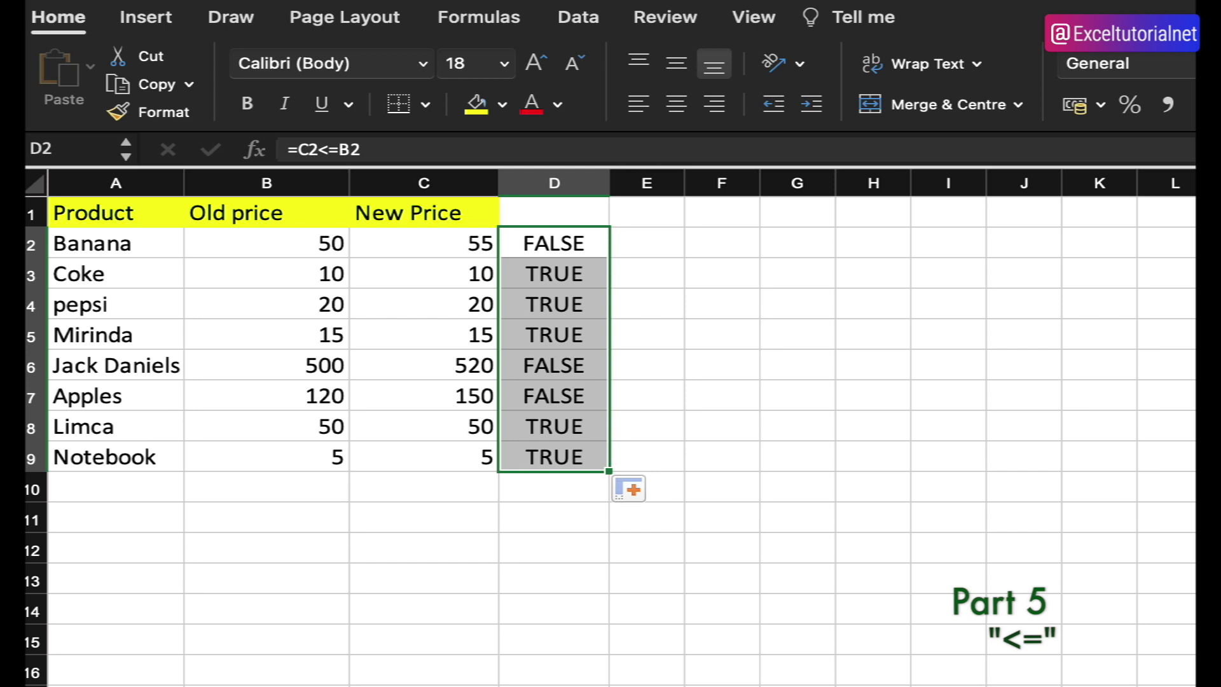
{"action": "left_click", "coordinate": [562, 265]}
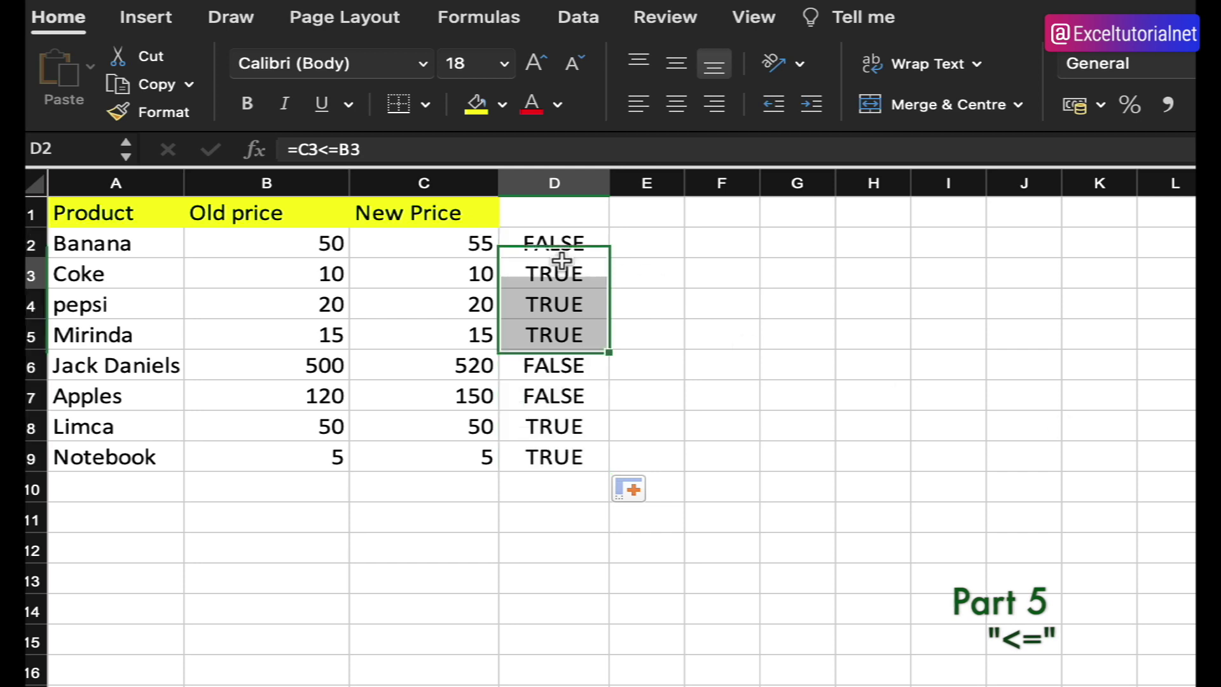
{"action": "left_click_drag", "start_coordinate": [558, 244], "coordinate": [551, 455]}
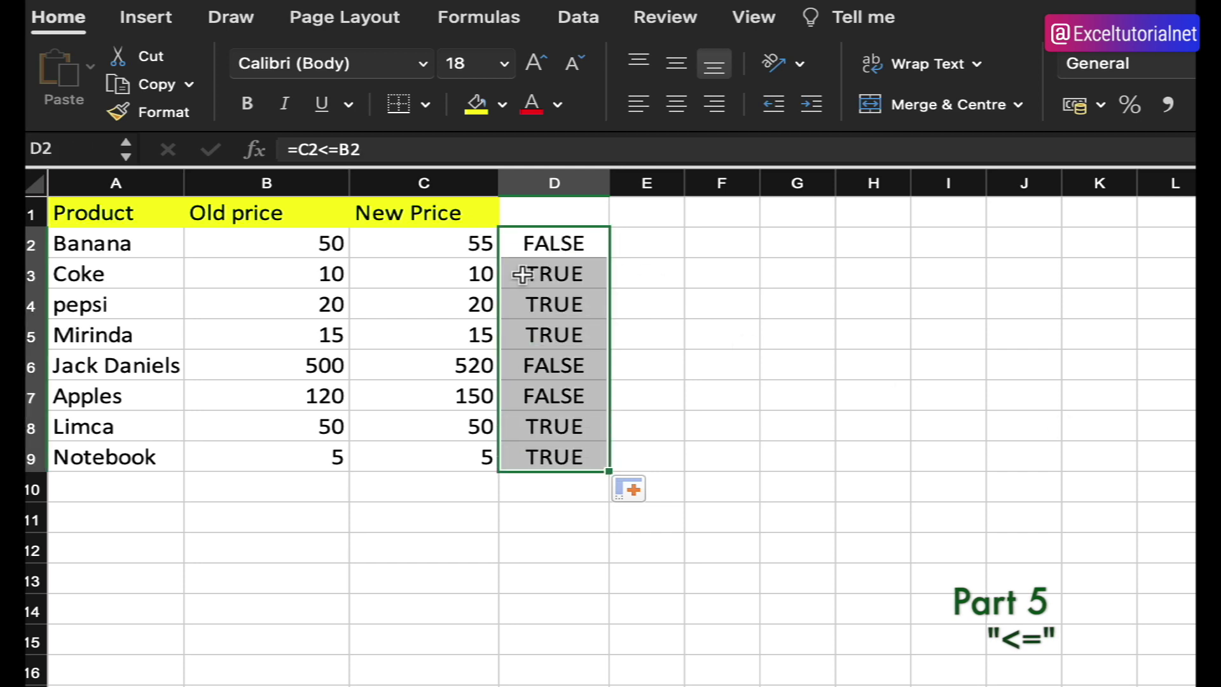
{"action": "left_click", "coordinate": [533, 248]}
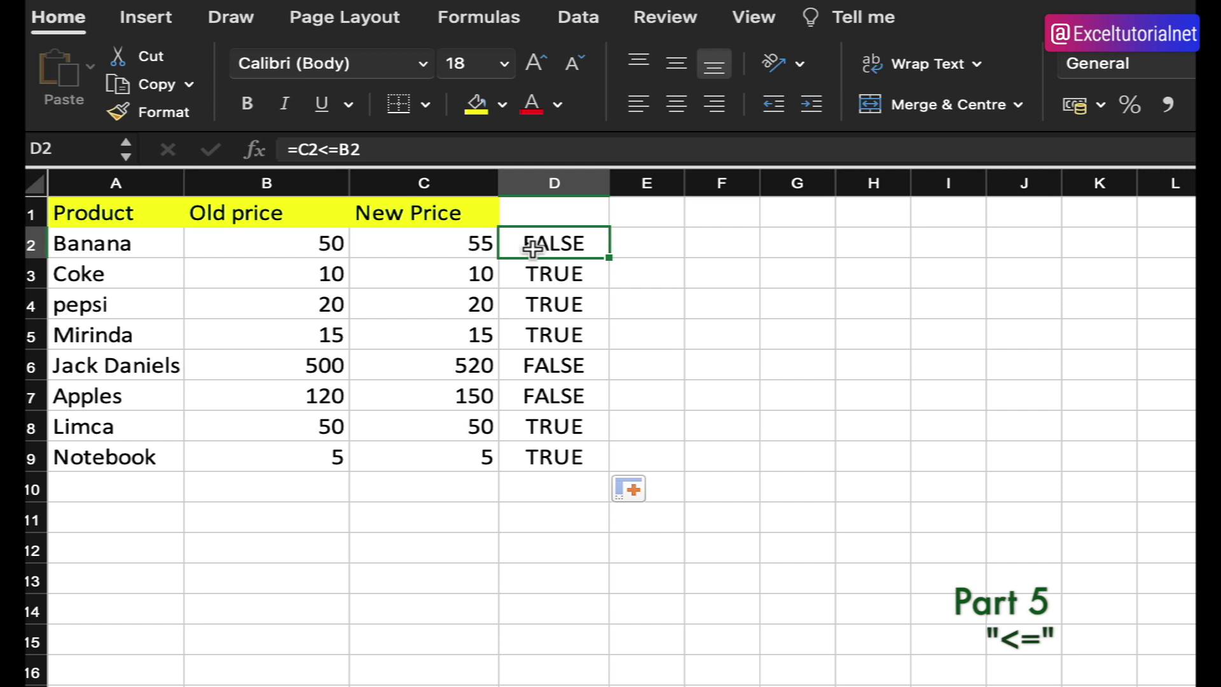
Replace the comparisons in D2:D9 with a single formula in D2, =COUNTIF(C2:C9, "<=100"), to count new prices of at most 100
{"action": "left_click_drag", "start_coordinate": [559, 248], "coordinate": [578, 450]}
{"action": "key", "text": "Delete"}
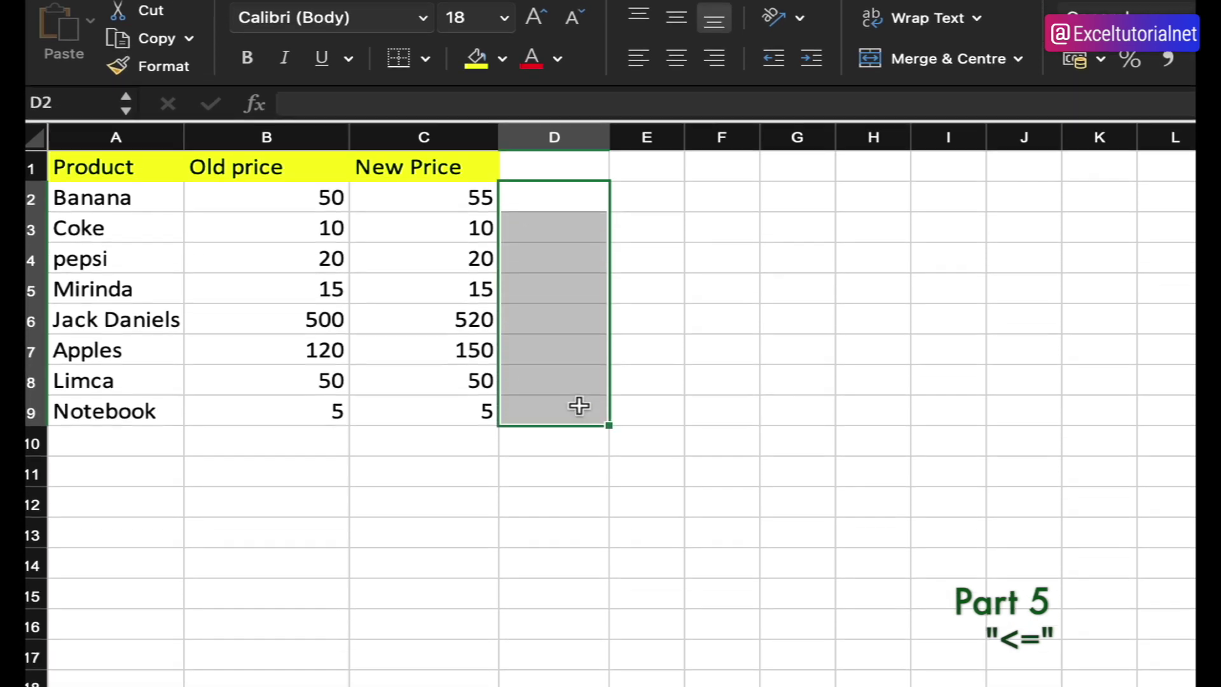
{"action": "type", "text": "=COUNTIF"}
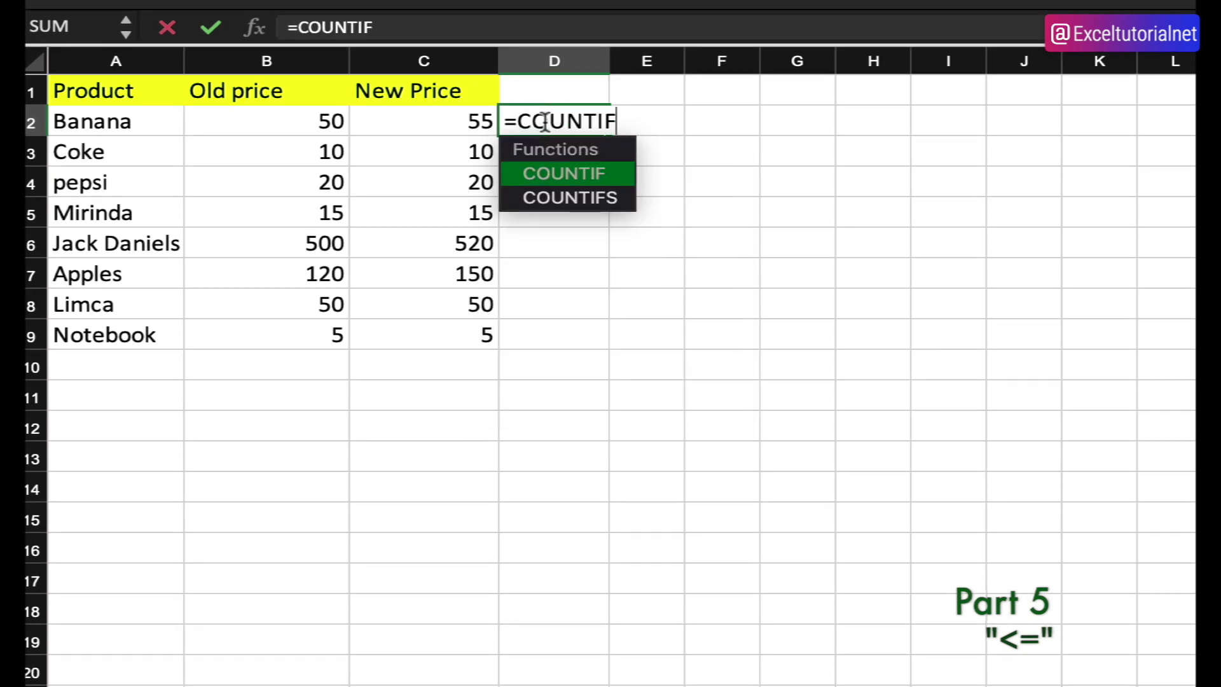
{"action": "type", "text": "("}
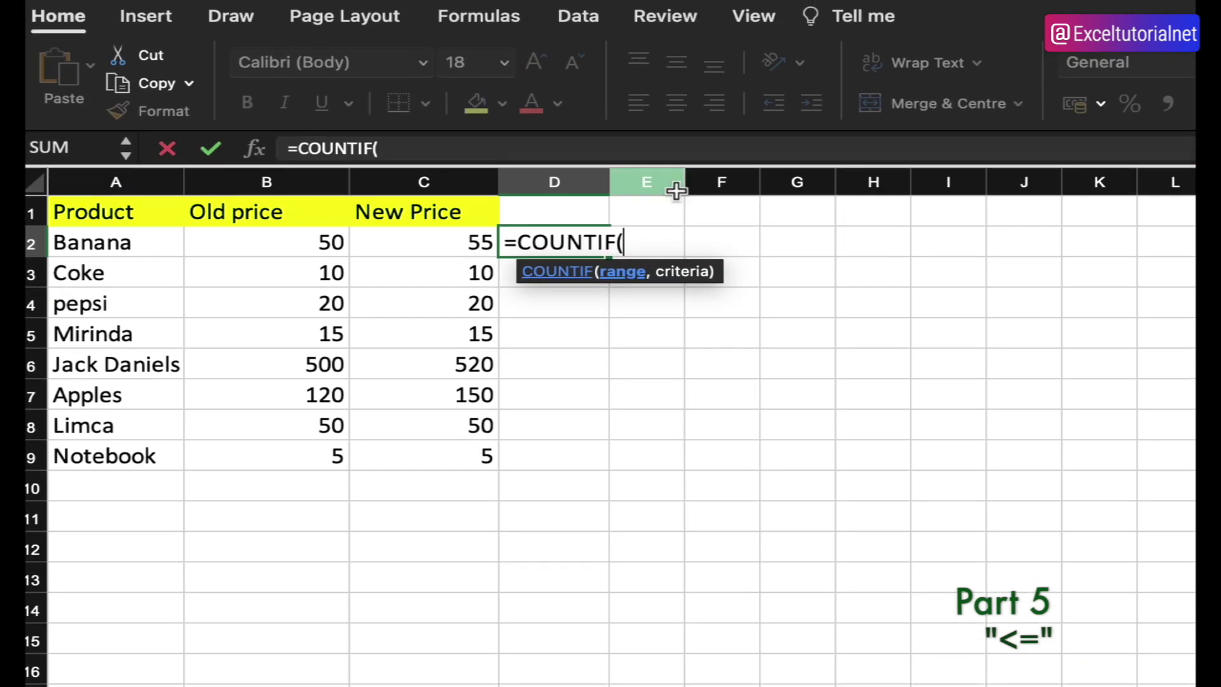
{"action": "left_click_drag", "start_coordinate": [423, 121], "coordinate": [430, 326]}
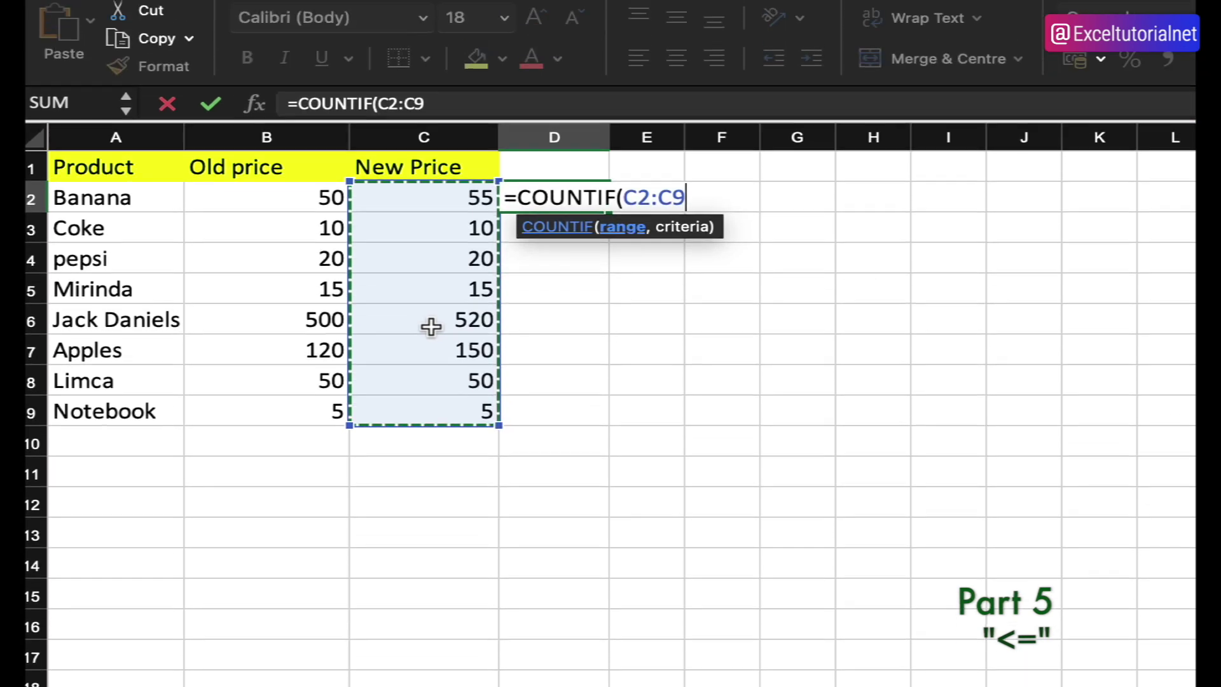
{"action": "type", "text": ", \"<"}
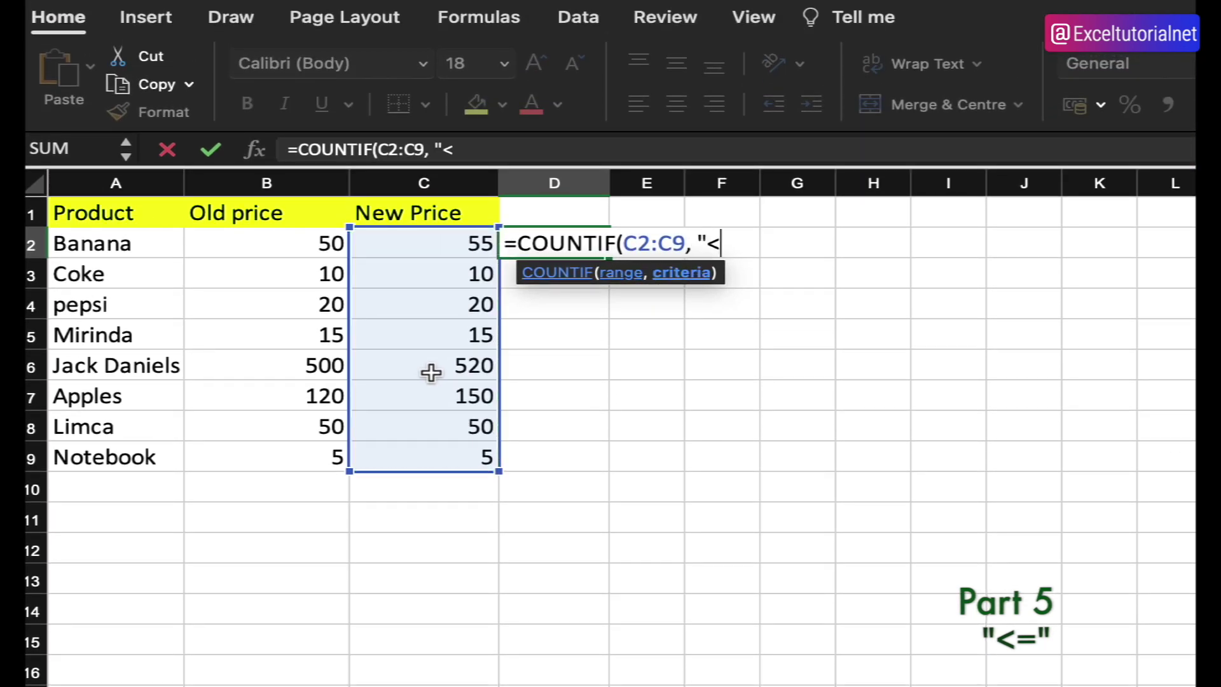
{"action": "type", "text": "=100\")"}
{"action": "key", "text": "Return"}
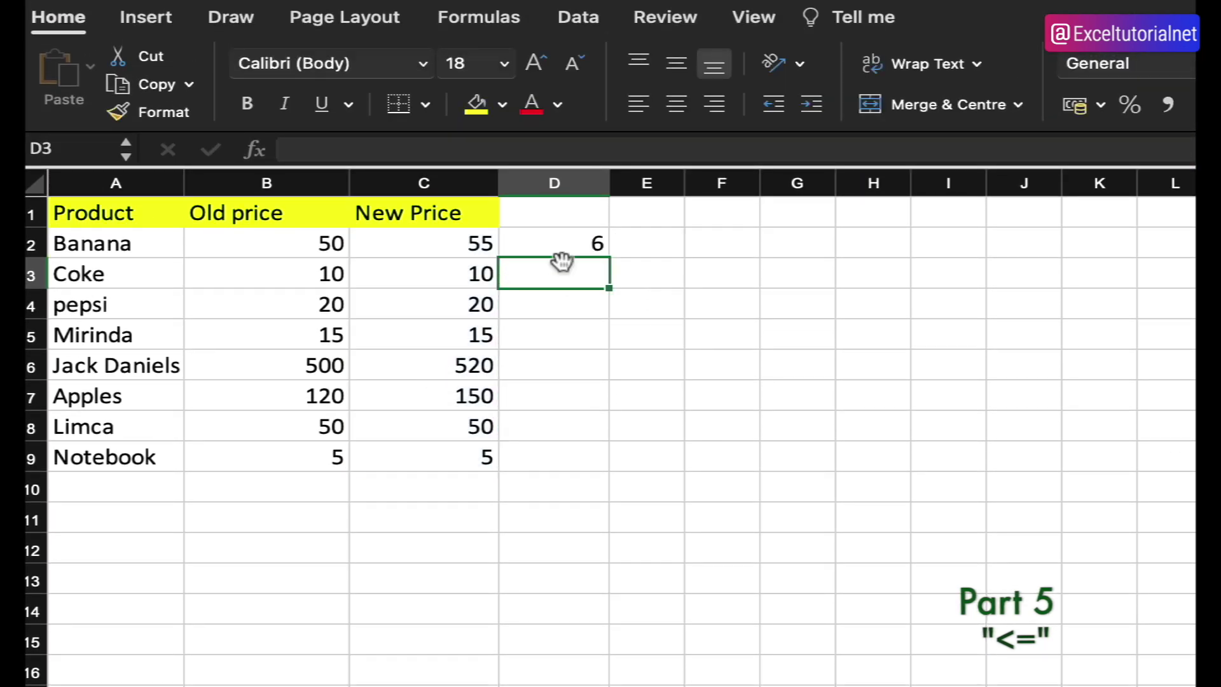
Review the COUNTIF formula in D2 and check it against the Jack Daniels and Apples rows
{"action": "left_click", "coordinate": [569, 236]}
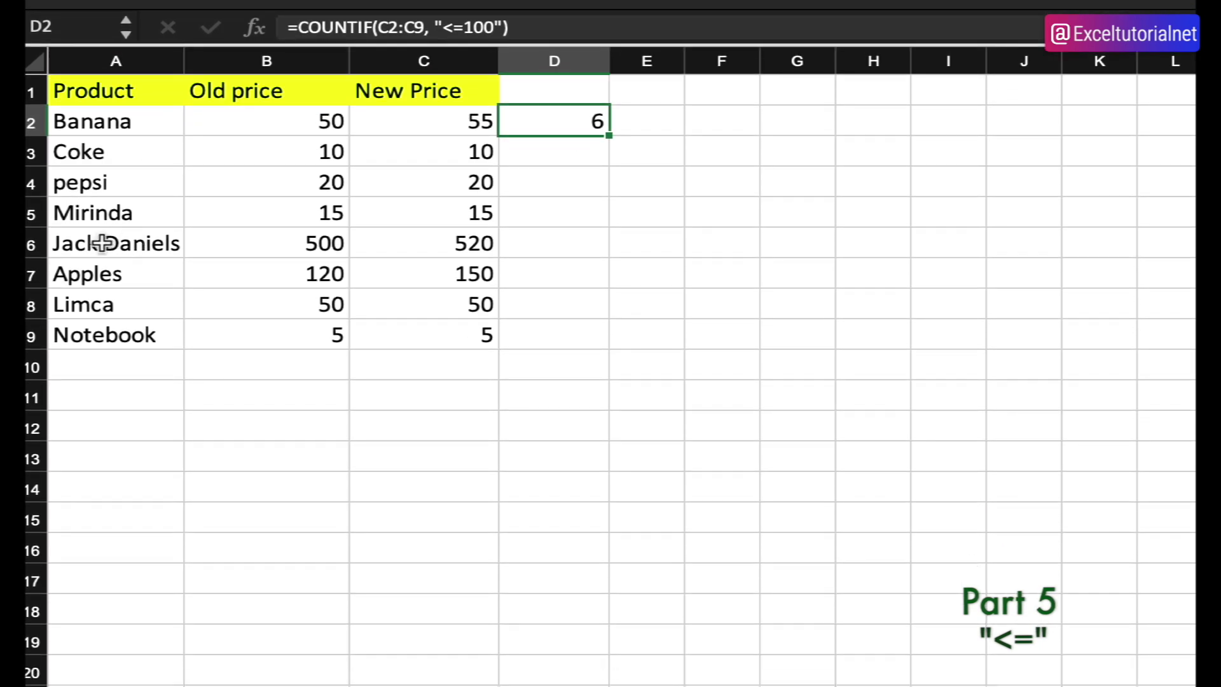
{"action": "left_click_drag", "start_coordinate": [102, 243], "coordinate": [241, 284]}
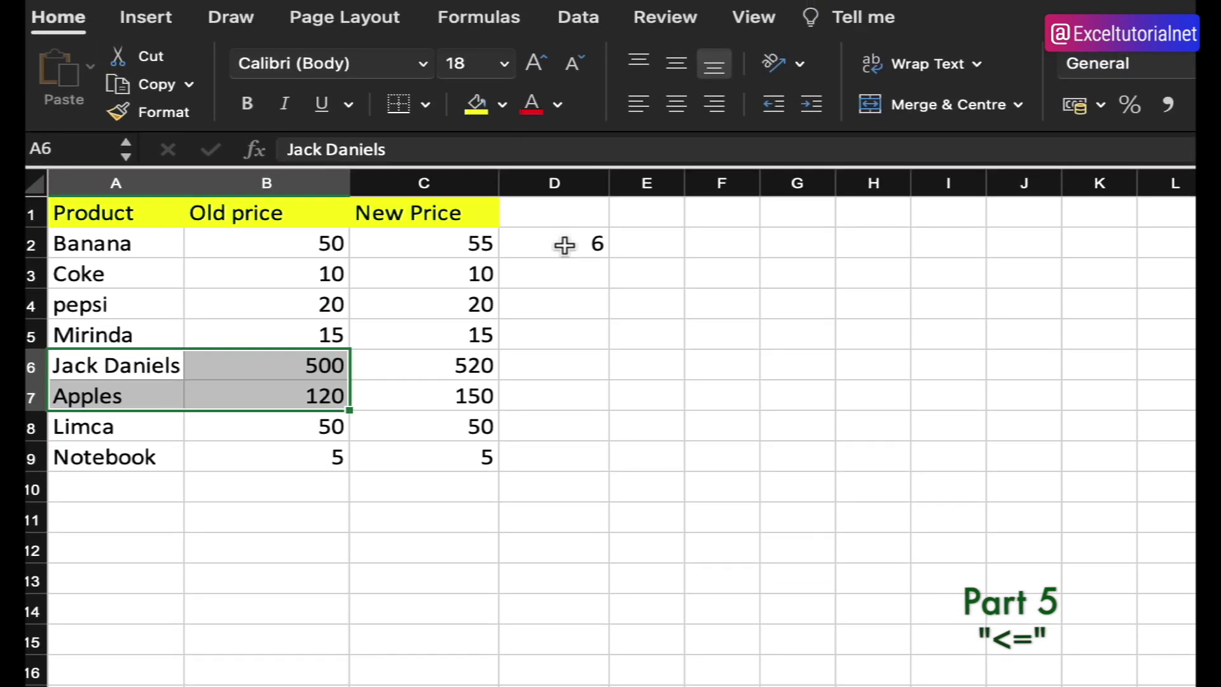
{"action": "left_click", "coordinate": [564, 123]}
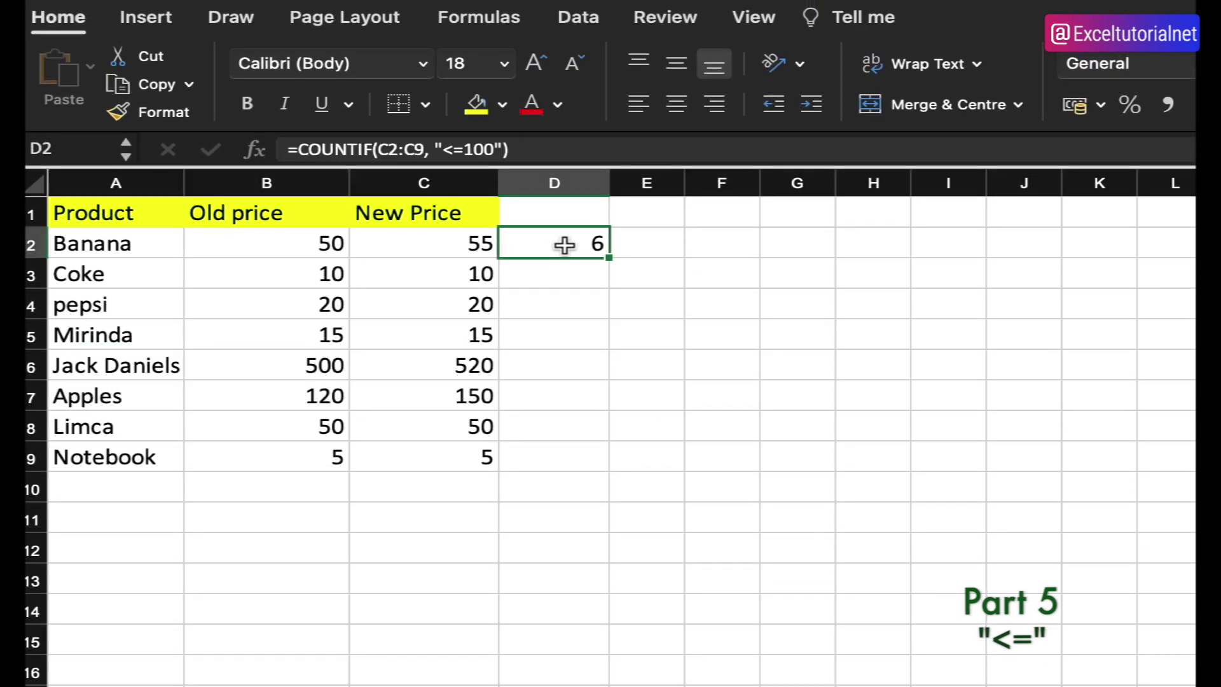
Replace the count in D2 with =SUMIF(C2:C9,"<=100") to add up the new prices of at most 100
{"action": "key", "text": "Delete"}
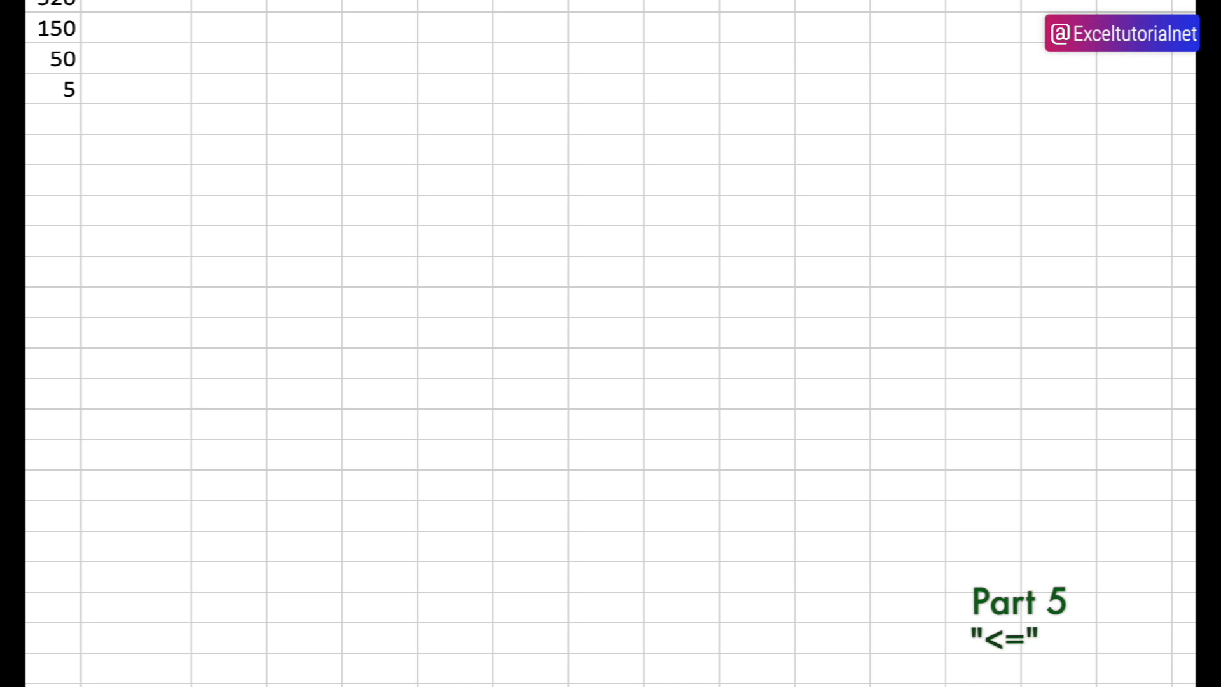
{"action": "left_click_drag", "start_coordinate": [458, 121], "coordinate": [458, 326]}
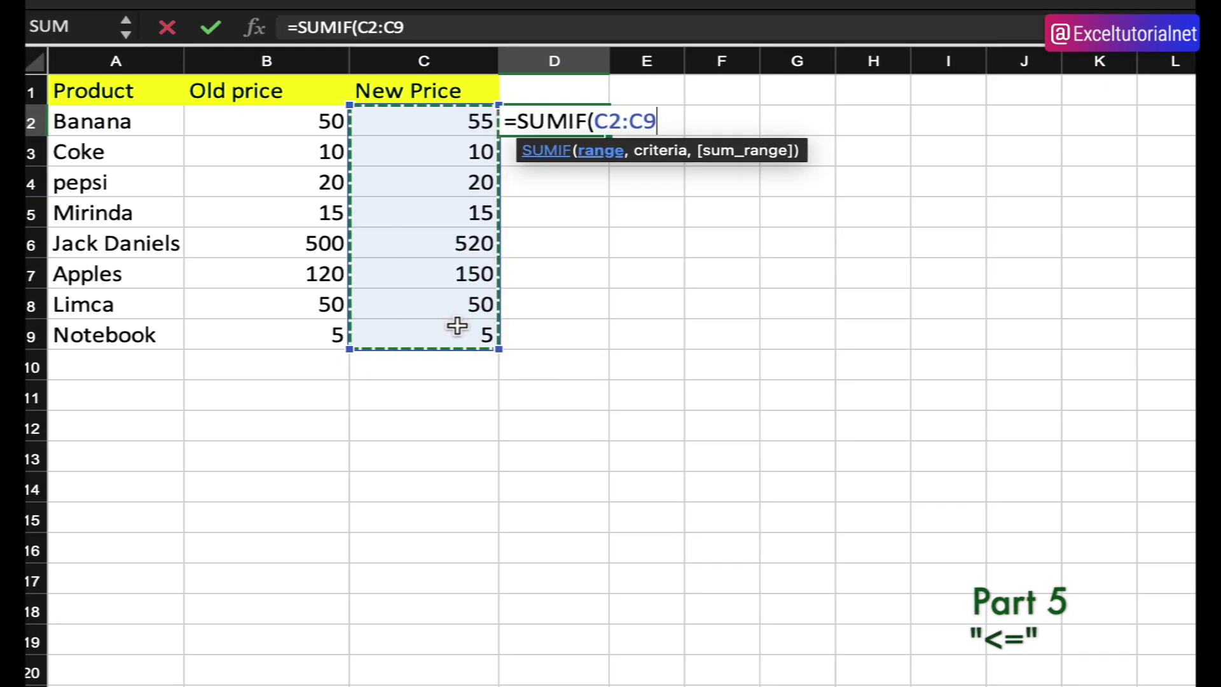
{"action": "type", "text": ","}
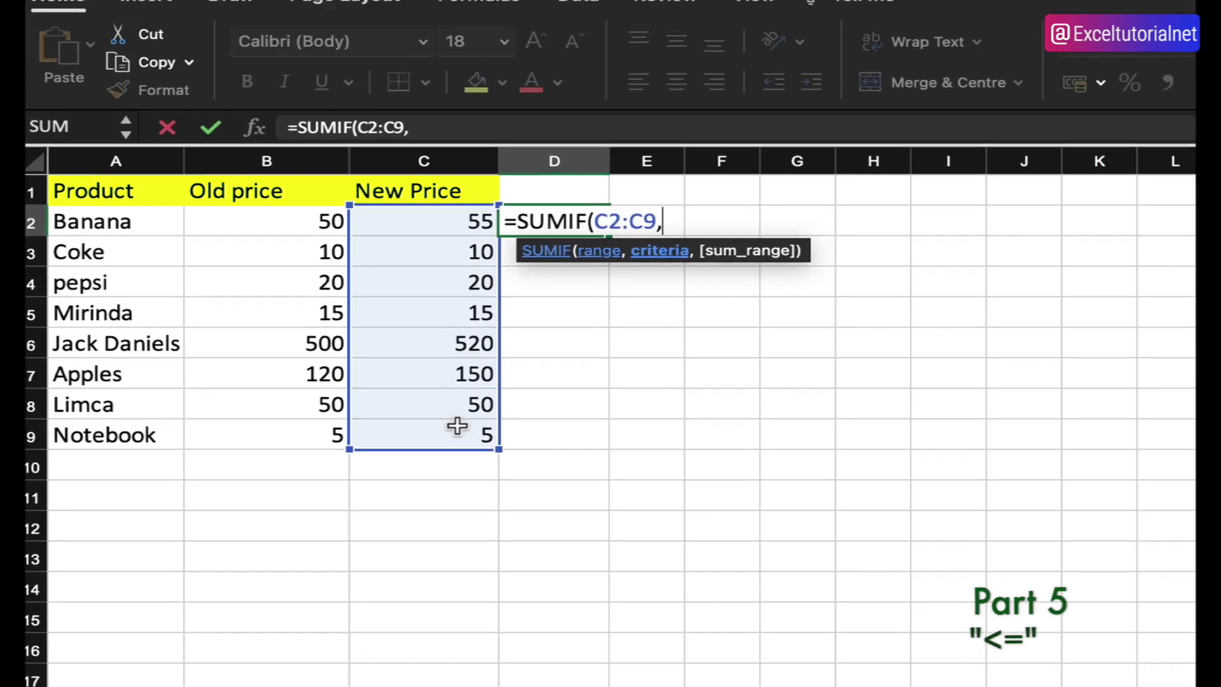
{"action": "type", "text": "\"<=100\")"}
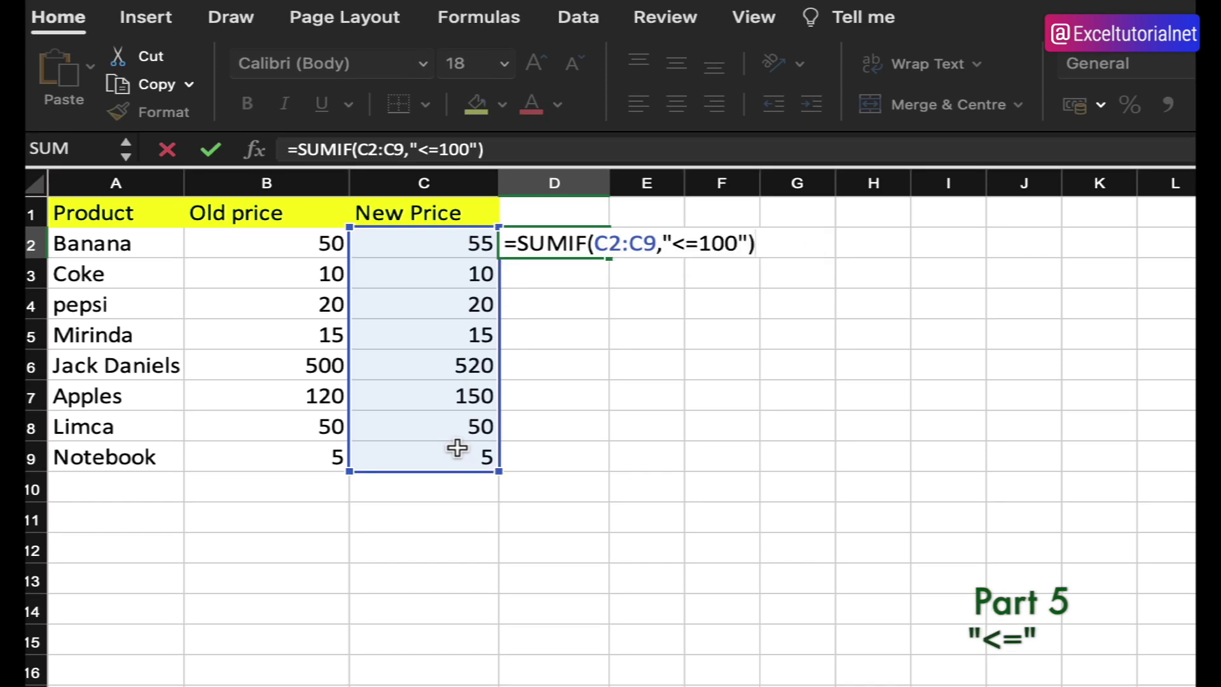
{"action": "key", "text": "Return"}
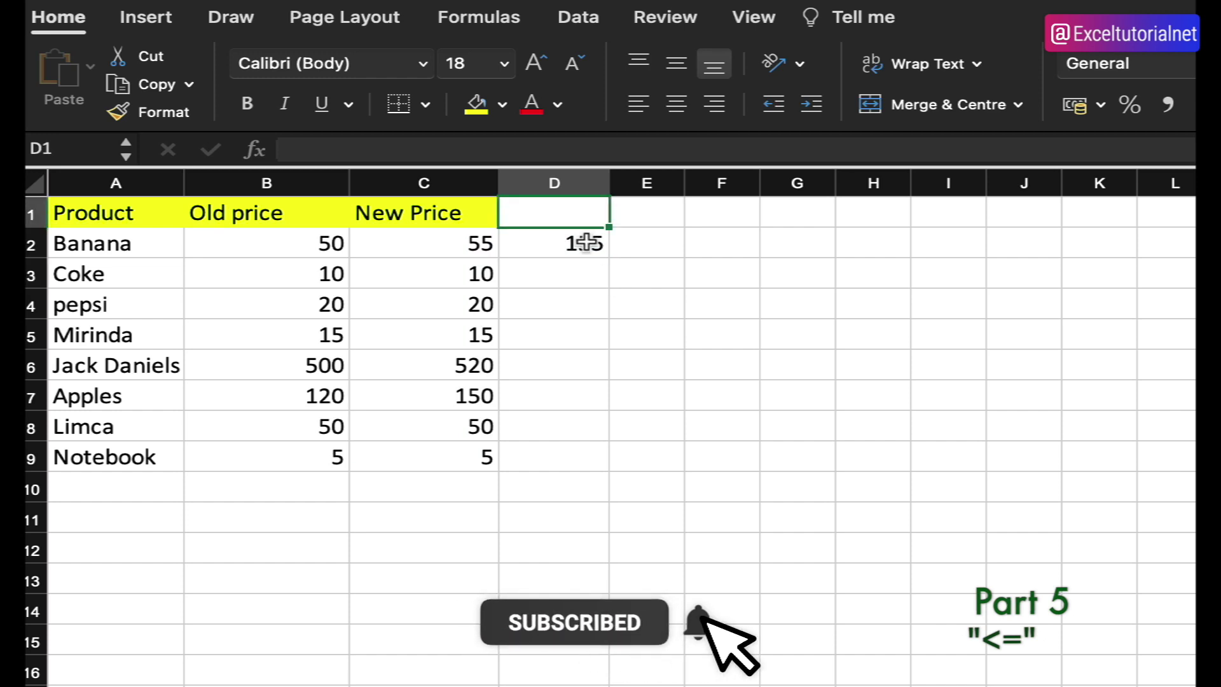
Review the SUMIF formula in D2 and check which new prices in column C it adds up
{"action": "left_click", "coordinate": [580, 242]}
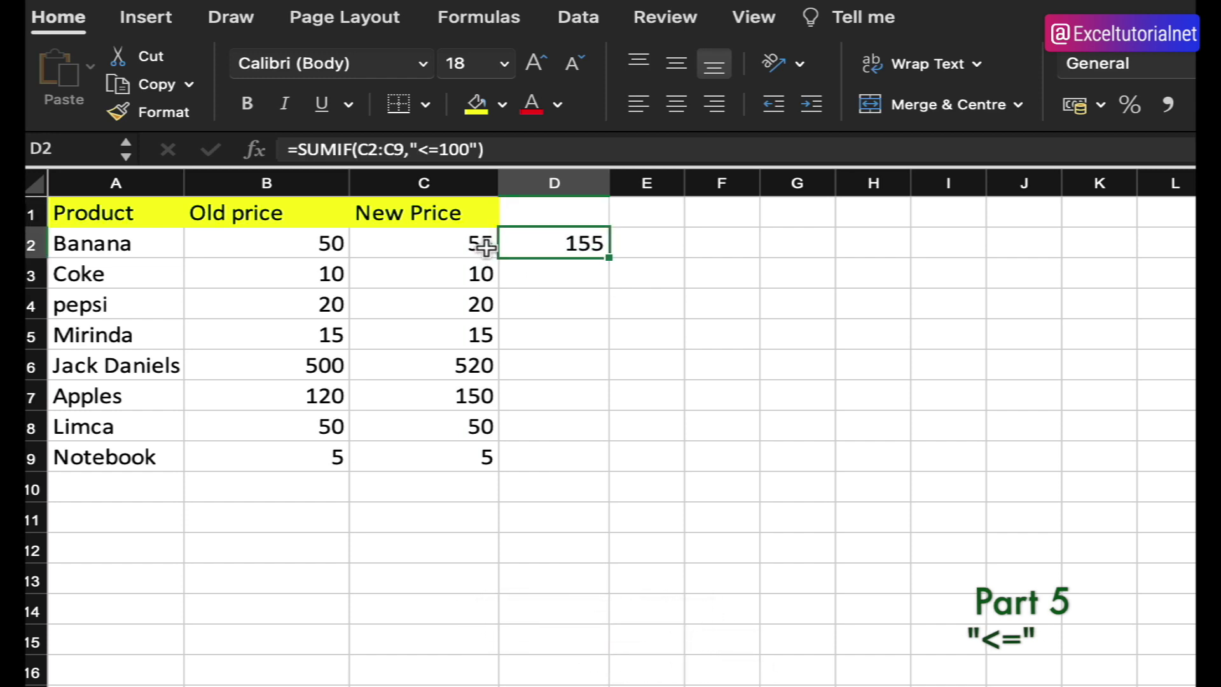
{"action": "left_click_drag", "start_coordinate": [477, 240], "coordinate": [474, 327]}
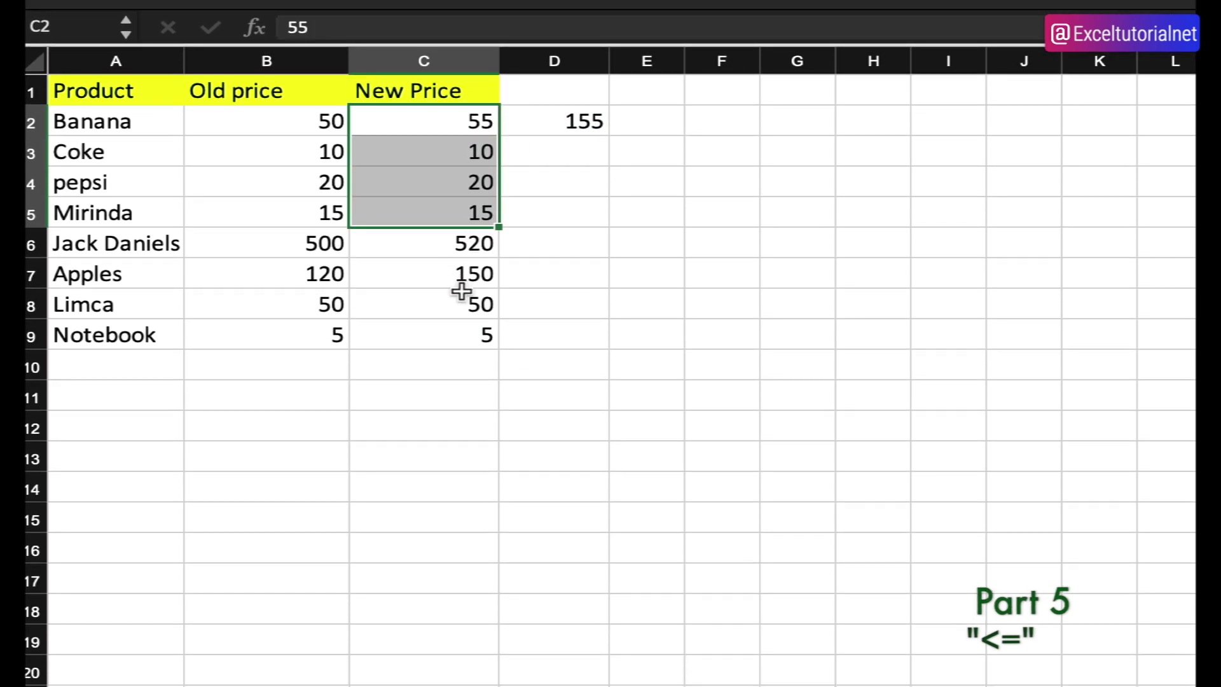
{"action": "left_click_drag", "start_coordinate": [461, 410], "coordinate": [464, 442]}
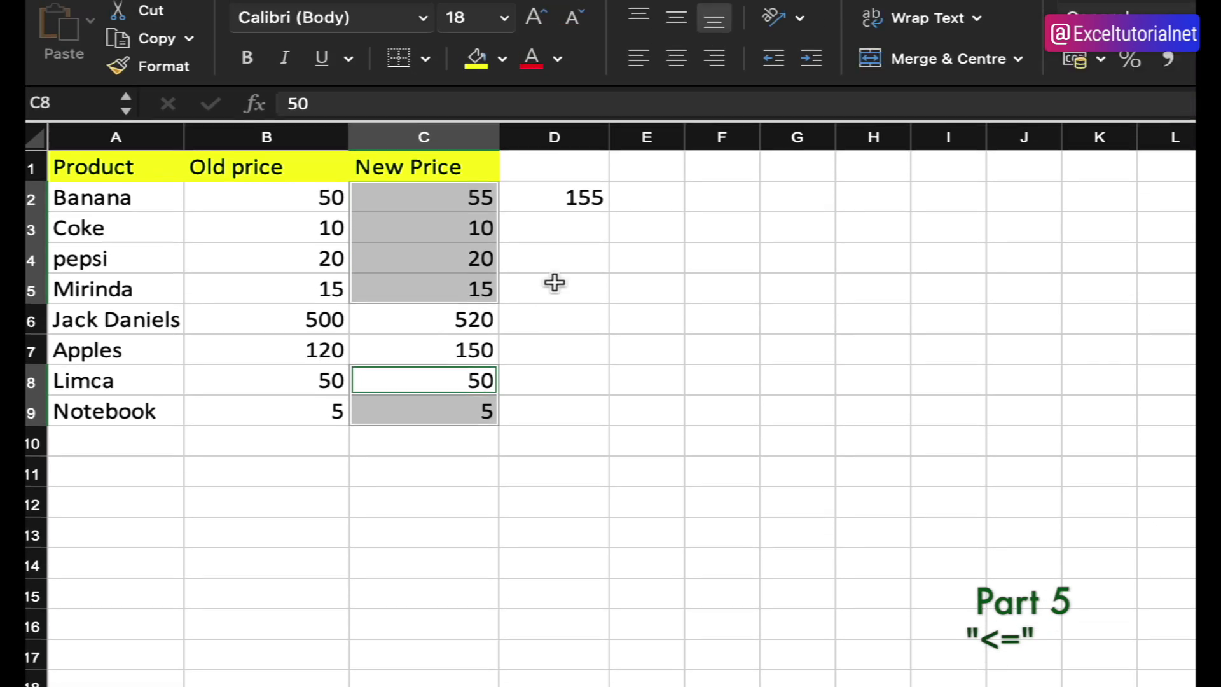
{"action": "left_click", "coordinate": [553, 203]}
{"action": "left_click", "coordinate": [574, 111]}
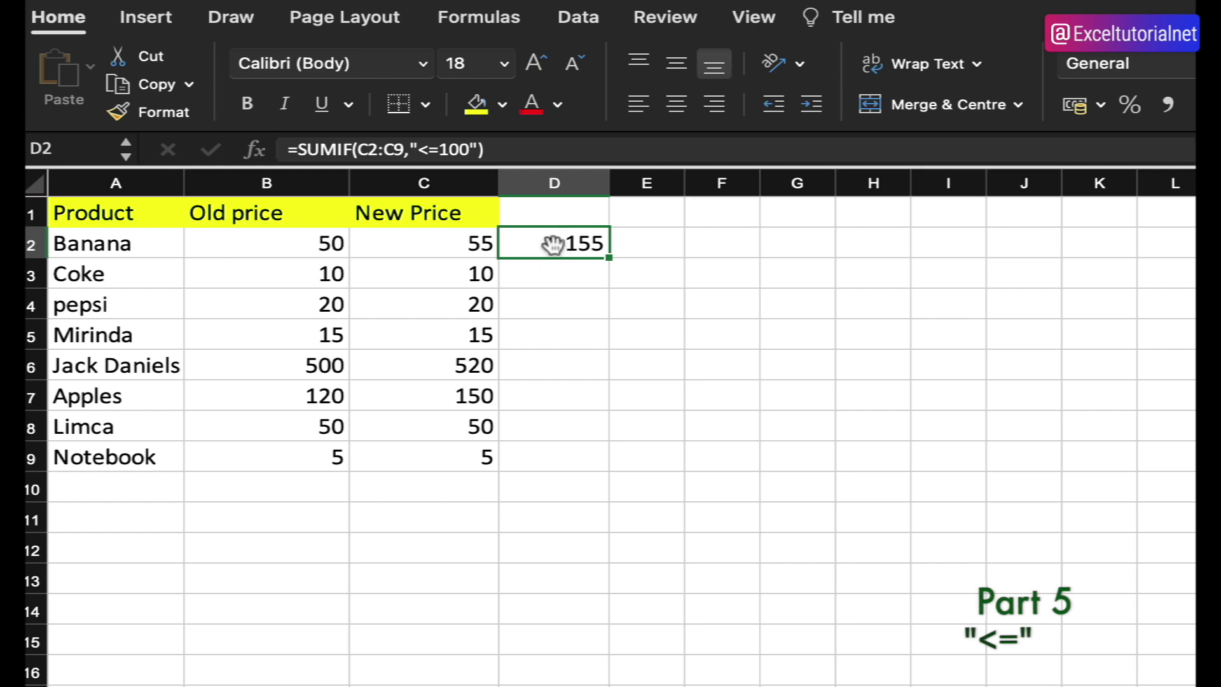
Replace the sum in D2 with =C2<>B2 to test whether the new and old prices differ, and fill it down to D9
{"action": "key", "text": "Delete"}
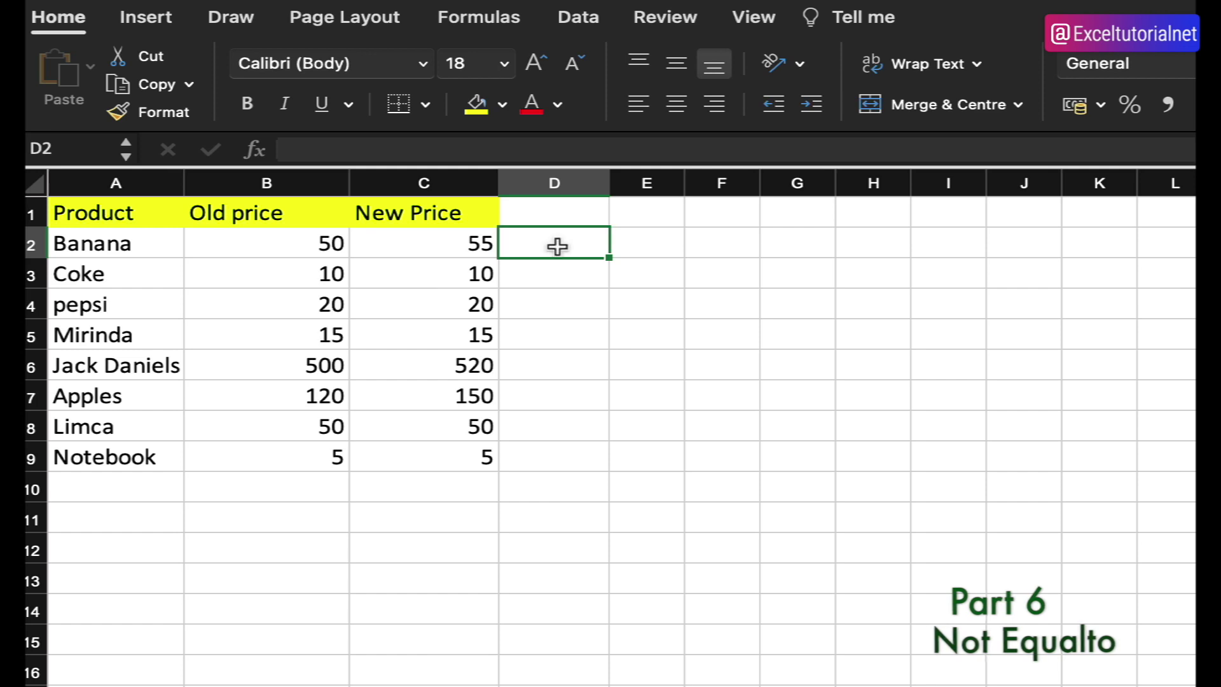
{"action": "type", "text": "="}
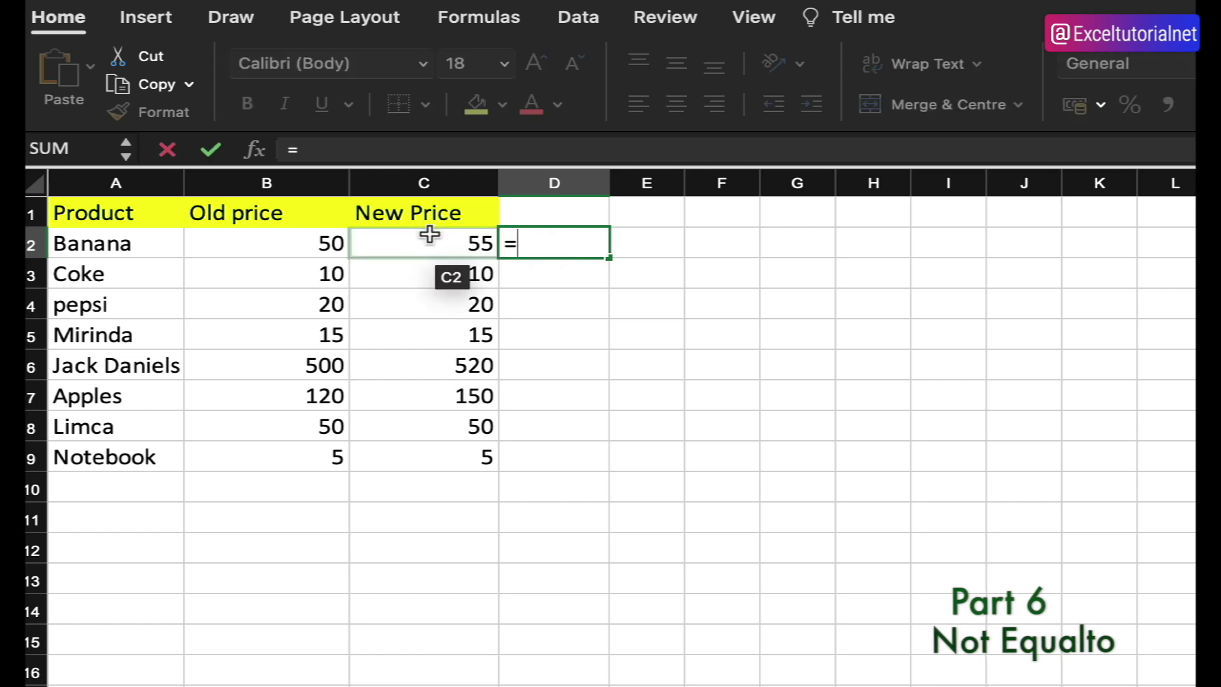
{"action": "left_click", "coordinate": [431, 235]}
{"action": "type", "text": "<>"}
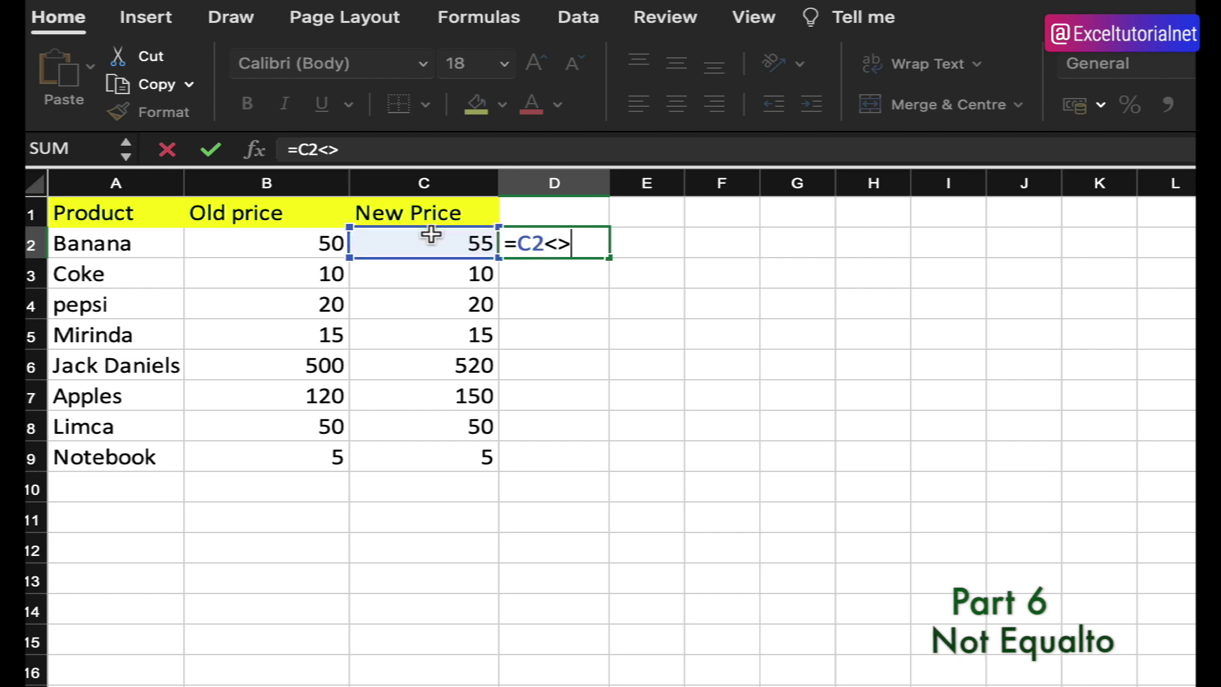
{"action": "left_click", "coordinate": [300, 250]}
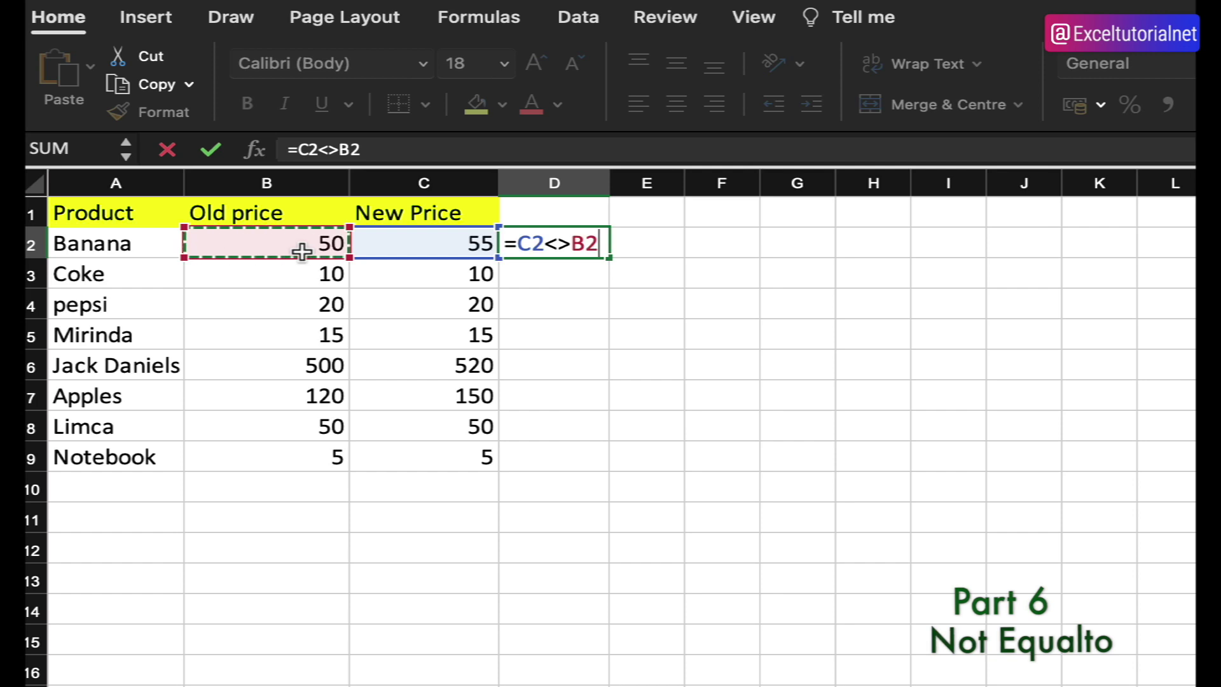
{"action": "key", "text": "Return"}
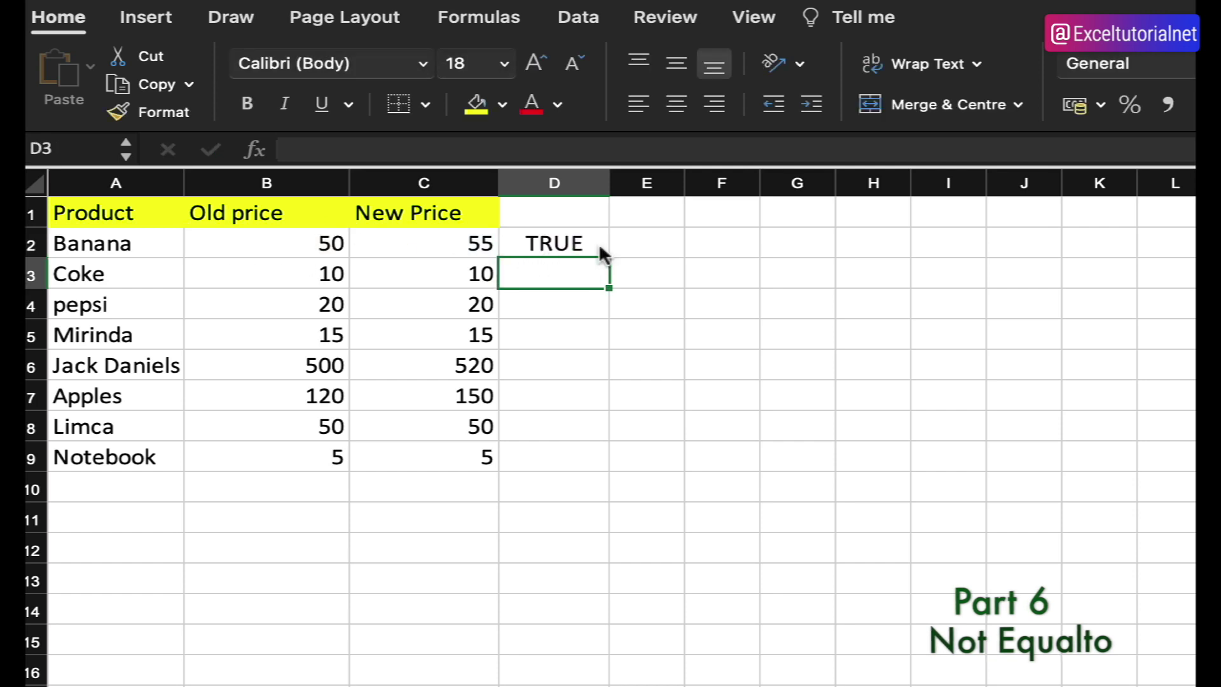
{"action": "left_click", "coordinate": [562, 235]}
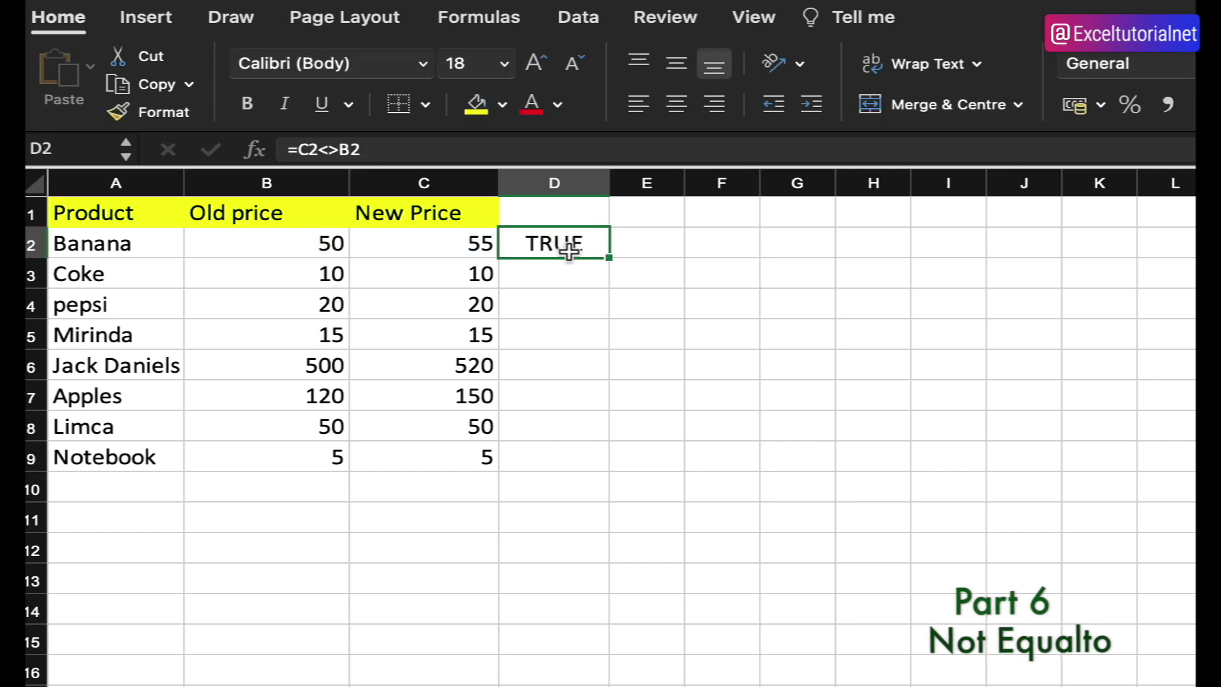
{"action": "double_click", "coordinate": [606, 259]}
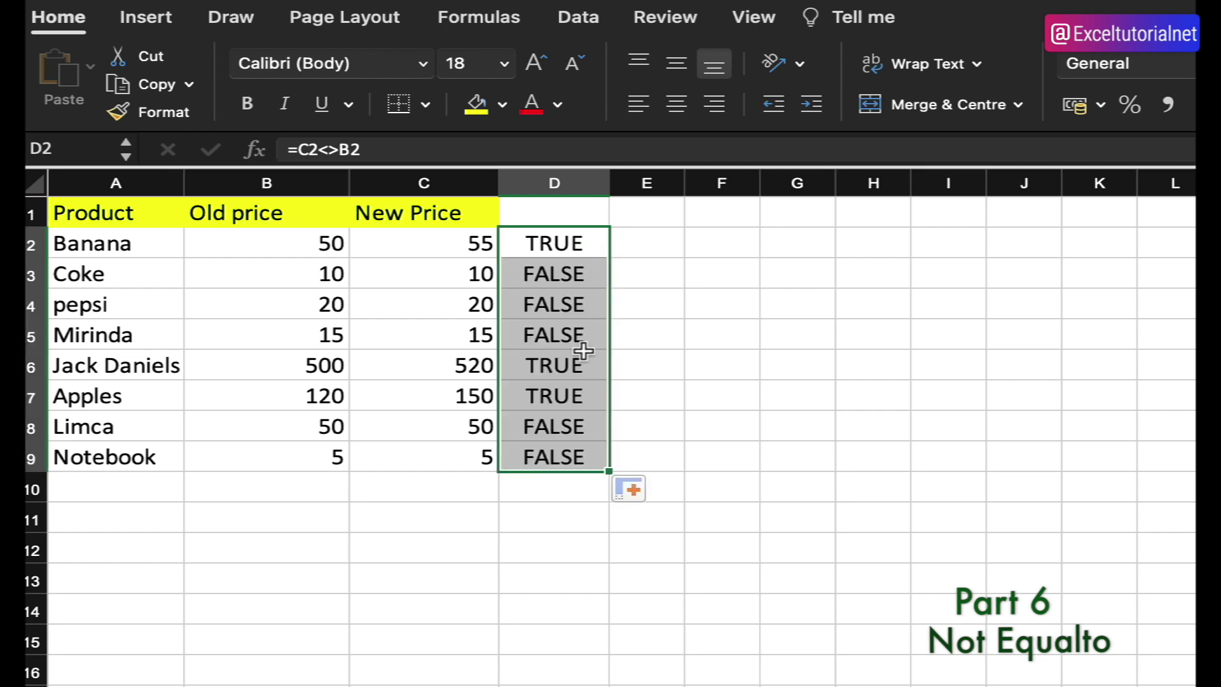
Compare the not-equal results in D2:D9 with the old and new prices of rows 3 to 9
{"action": "left_click", "coordinate": [557, 301]}
{"action": "left_click_drag", "start_coordinate": [324, 272], "coordinate": [406, 319]}
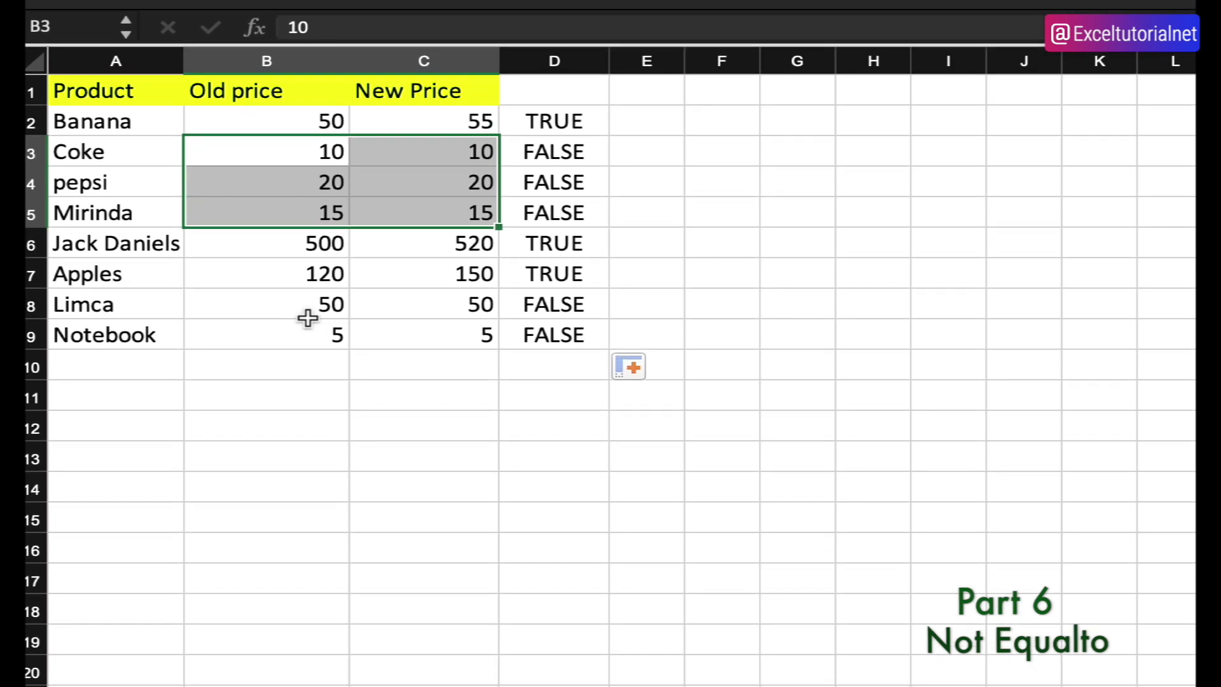
{"action": "left_click", "coordinate": [299, 430]}
{"action": "left_click_drag", "start_coordinate": [298, 308], "coordinate": [414, 337]}
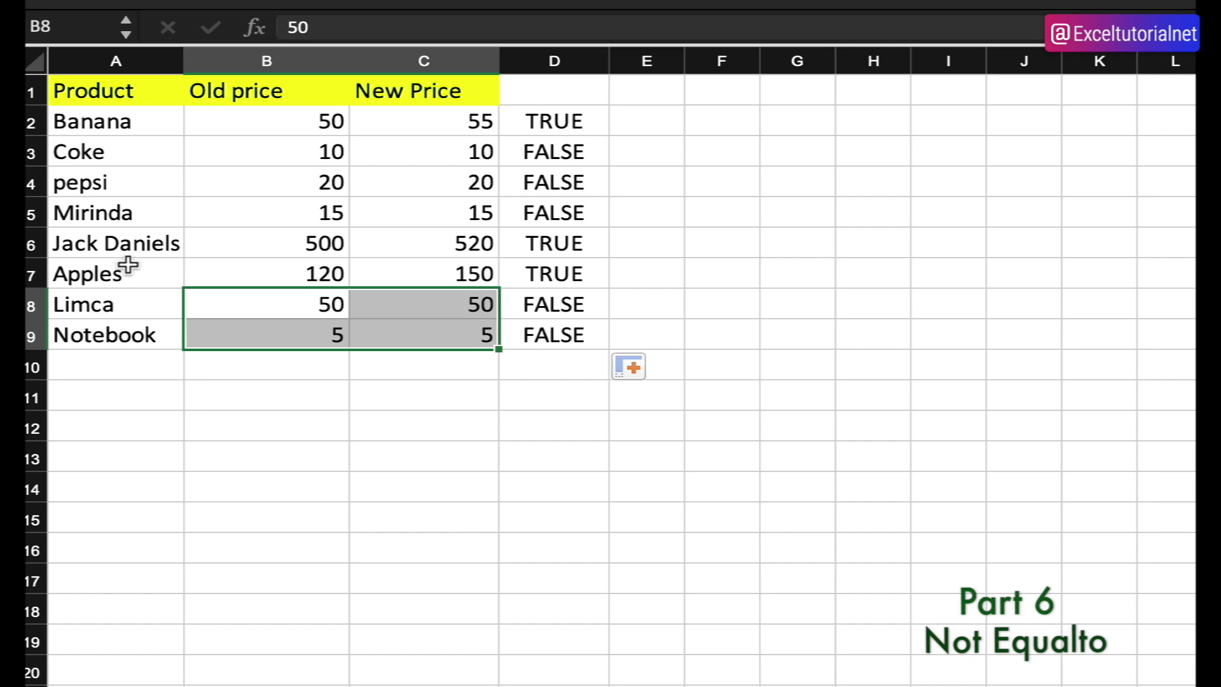
{"action": "left_click_drag", "start_coordinate": [315, 248], "coordinate": [430, 280]}
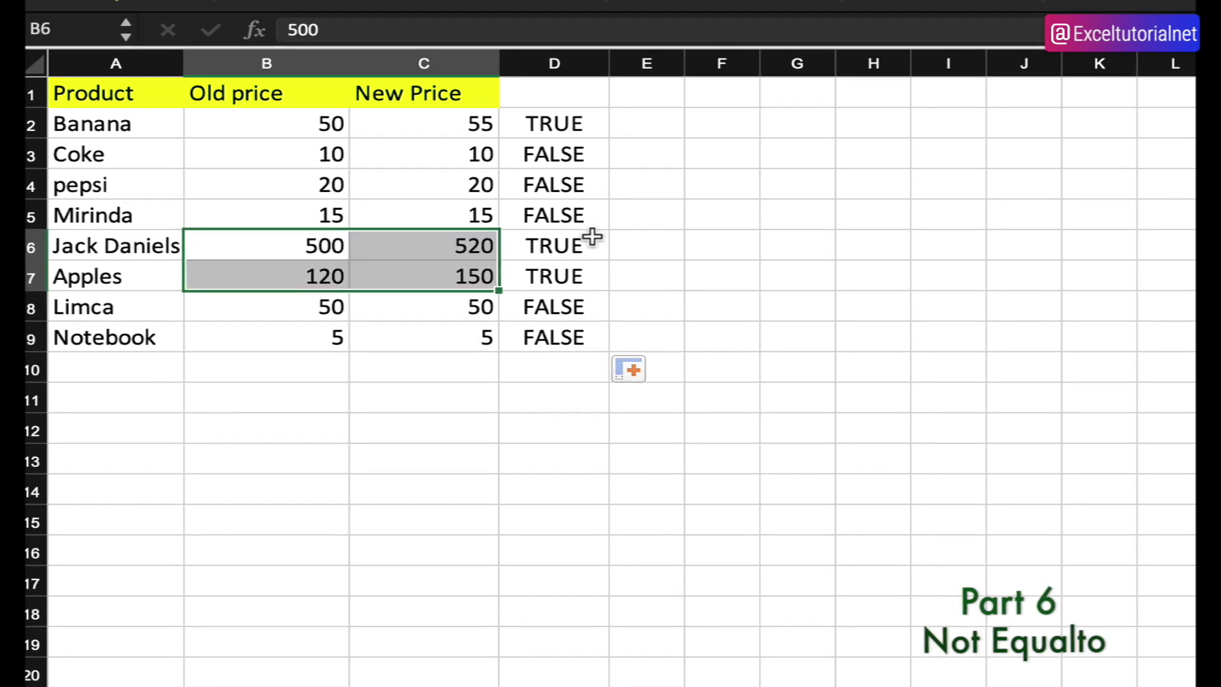
{"action": "left_click_drag", "start_coordinate": [555, 123], "coordinate": [578, 343]}
{"action": "left_click", "coordinate": [569, 179]}
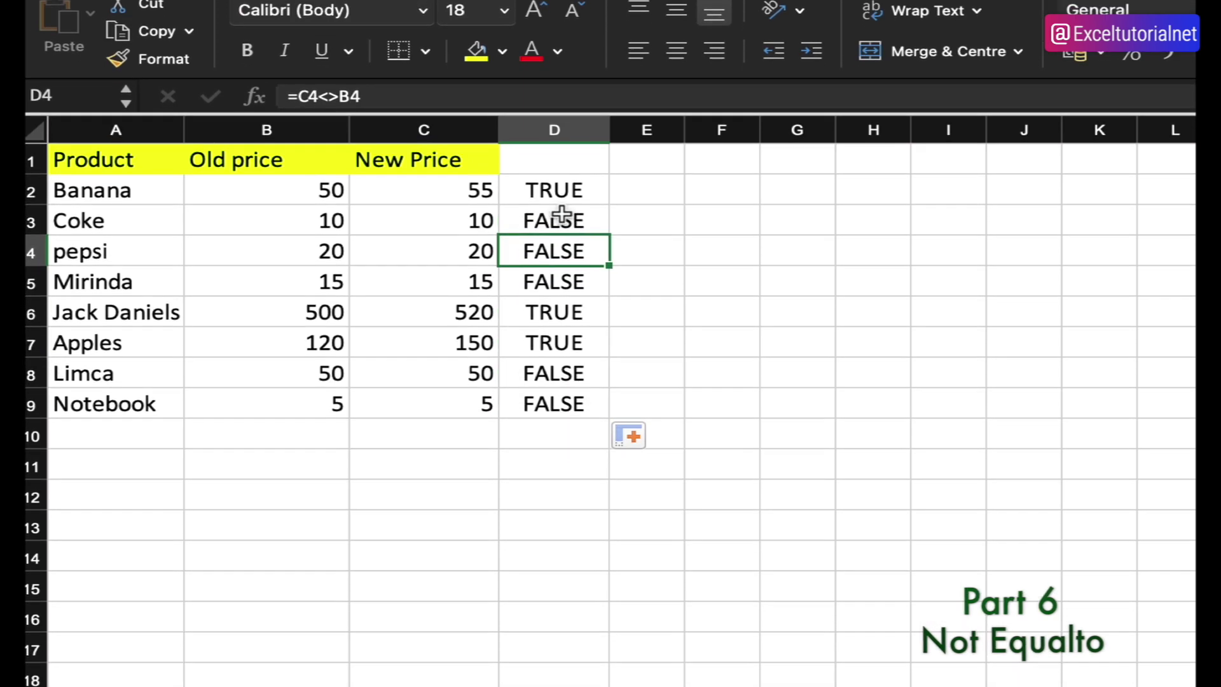
Wrap the comparison in D2 in an IF, =IF(C2<>B2, "Yes", "No"), and fill it down to D9
{"action": "double_click", "coordinate": [537, 248]}
{"action": "type", "text": "IF"}
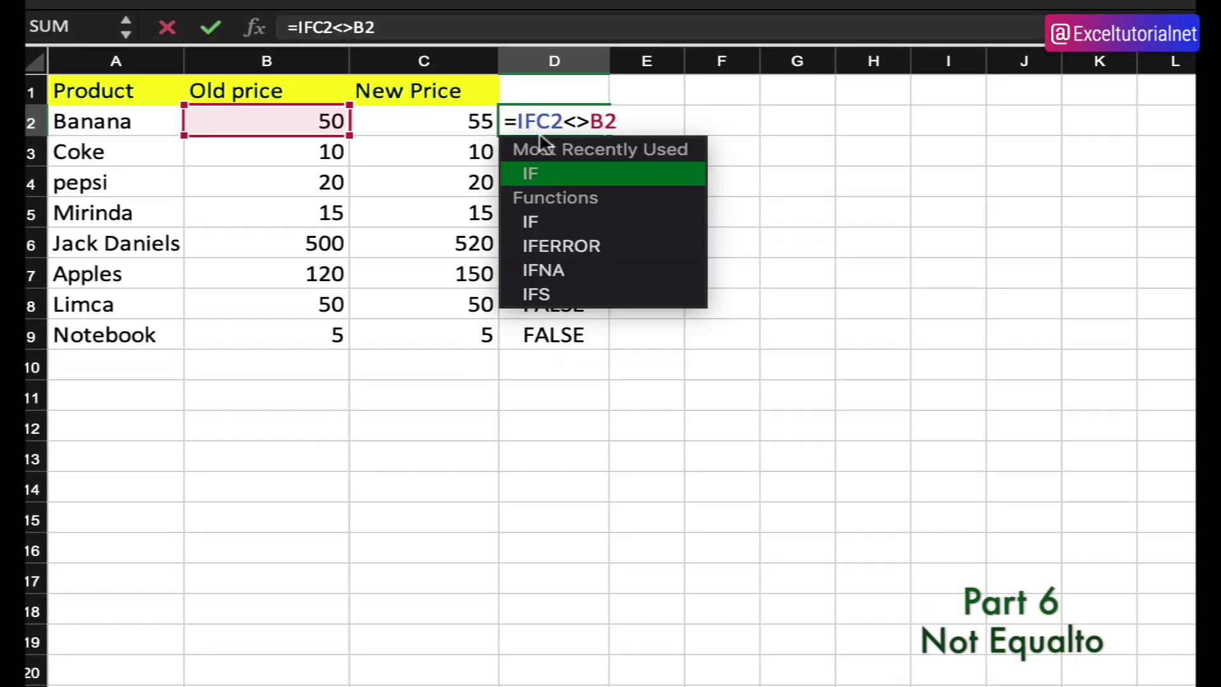
{"action": "type", "text": "("}
{"action": "left_click", "coordinate": [645, 122]}
{"action": "type", "text": ", \"Ye"}
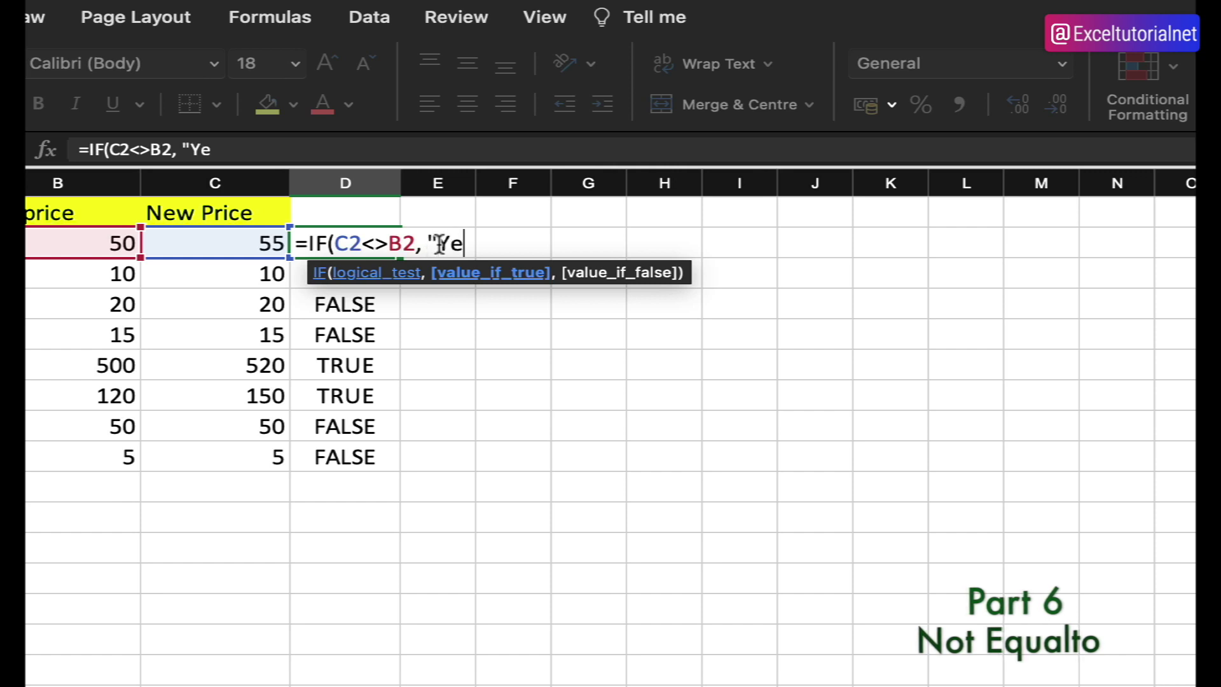
{"action": "type", "text": "\", \"No"}
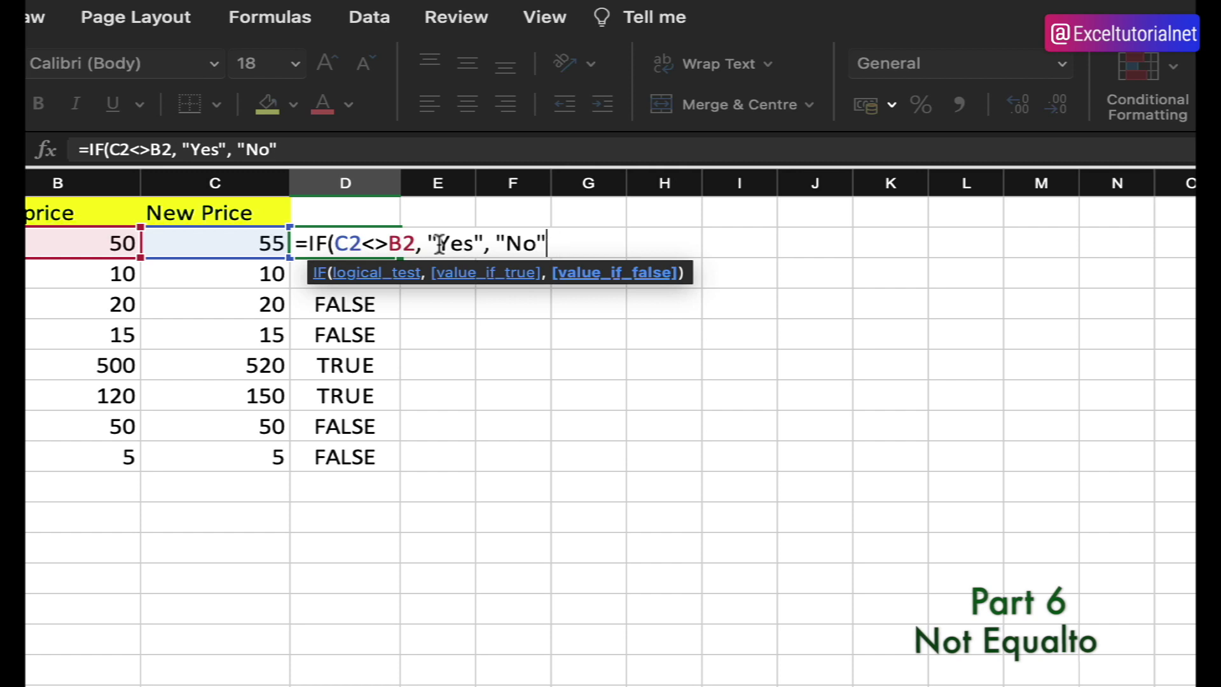
{"action": "type", "text": ")"}
{"action": "key", "text": "Return"}
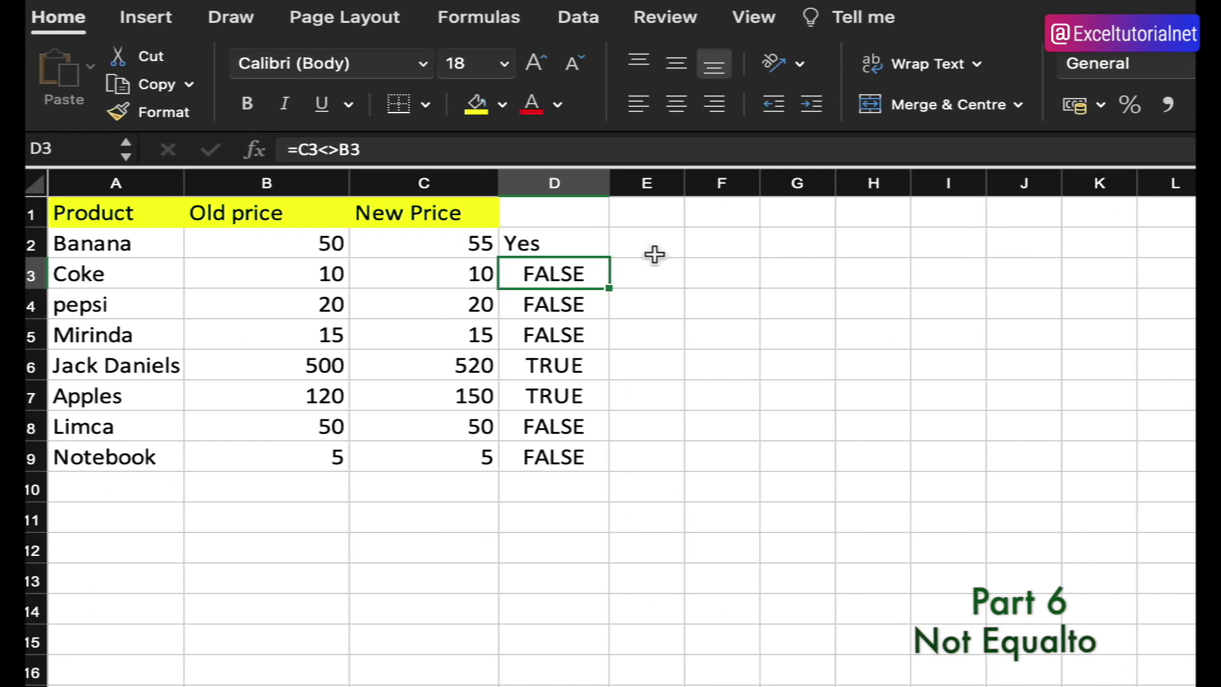
{"action": "left_click", "coordinate": [373, 244]}
{"action": "double_click", "coordinate": [607, 259]}
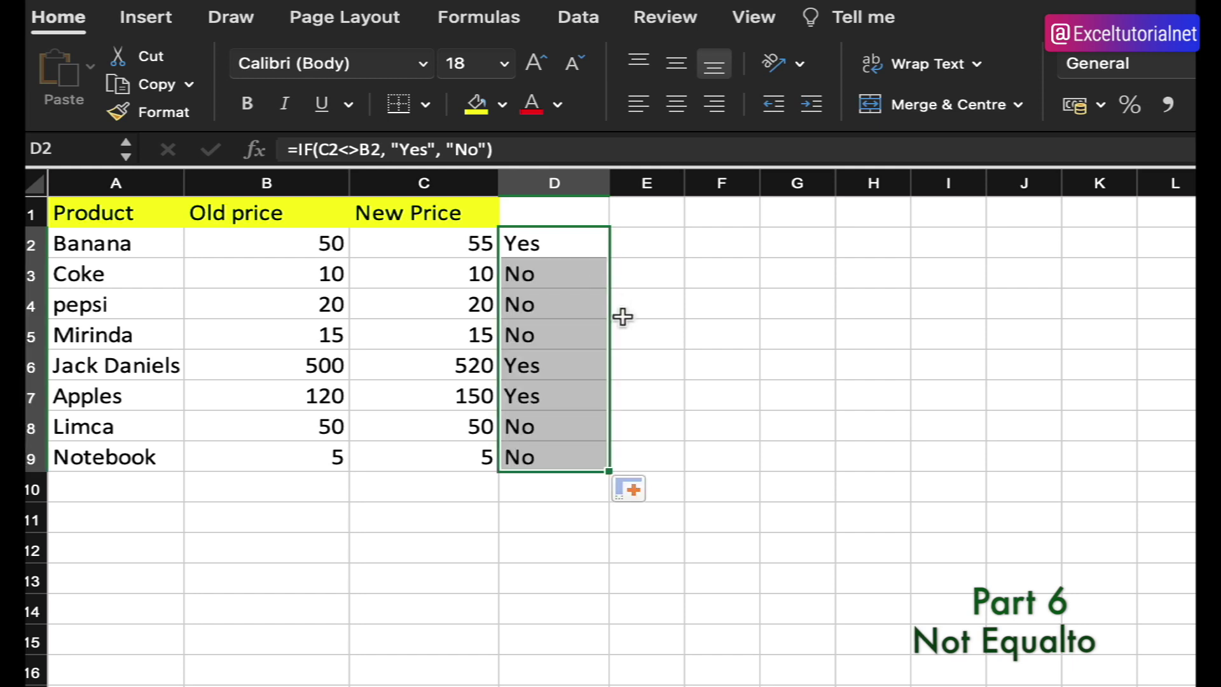
Examine the Yes/No results in D2:D9 against the prices, including Coke's old and new price
{"action": "left_click", "coordinate": [577, 349]}
{"action": "left_click_drag", "start_coordinate": [578, 272], "coordinate": [586, 312]}
{"action": "left_click_drag", "start_coordinate": [445, 275], "coordinate": [352, 265]}
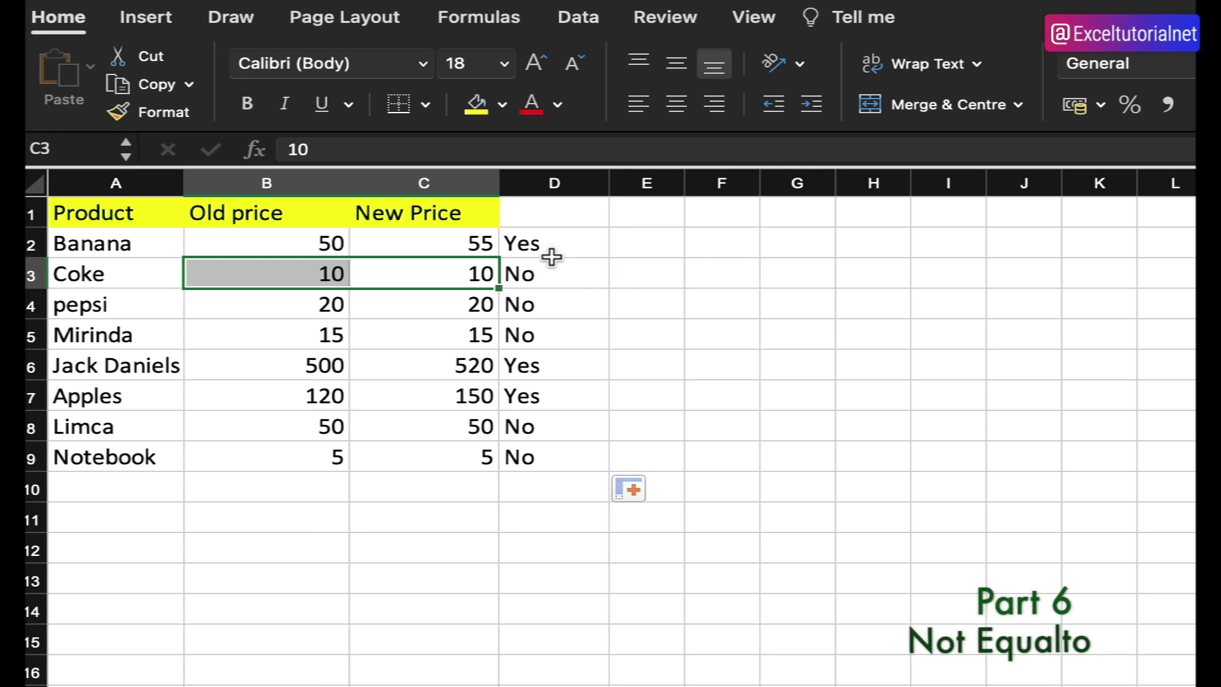
{"action": "left_click_drag", "start_coordinate": [551, 253], "coordinate": [559, 446]}
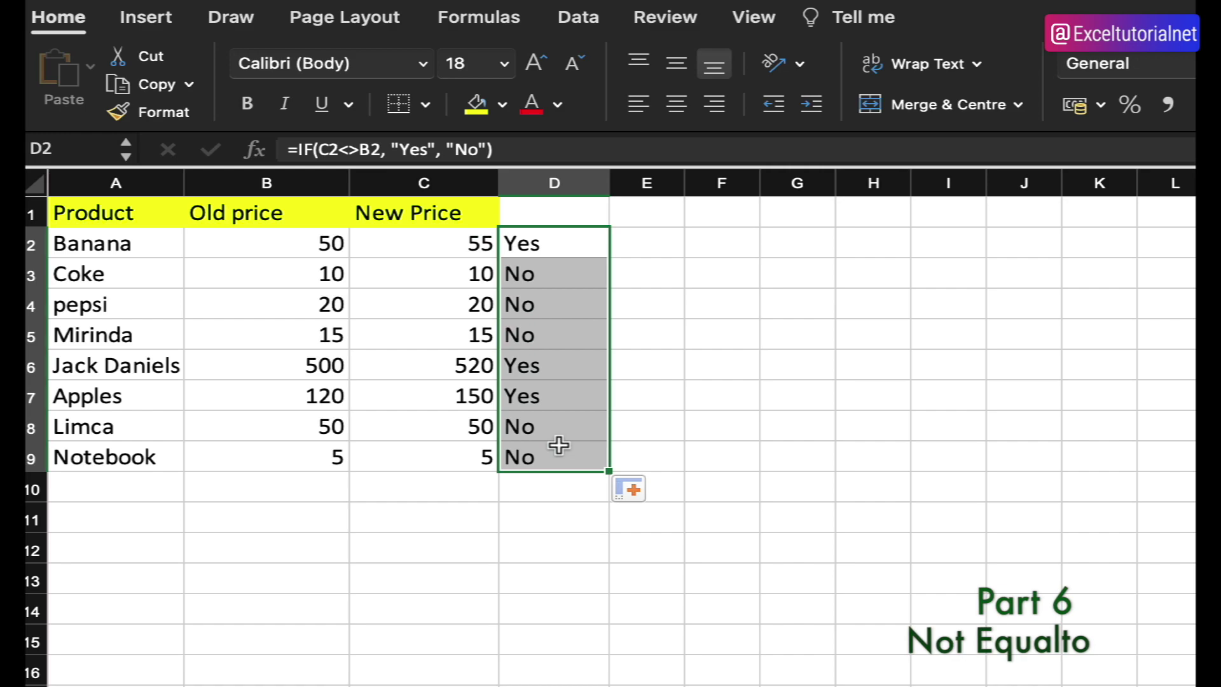